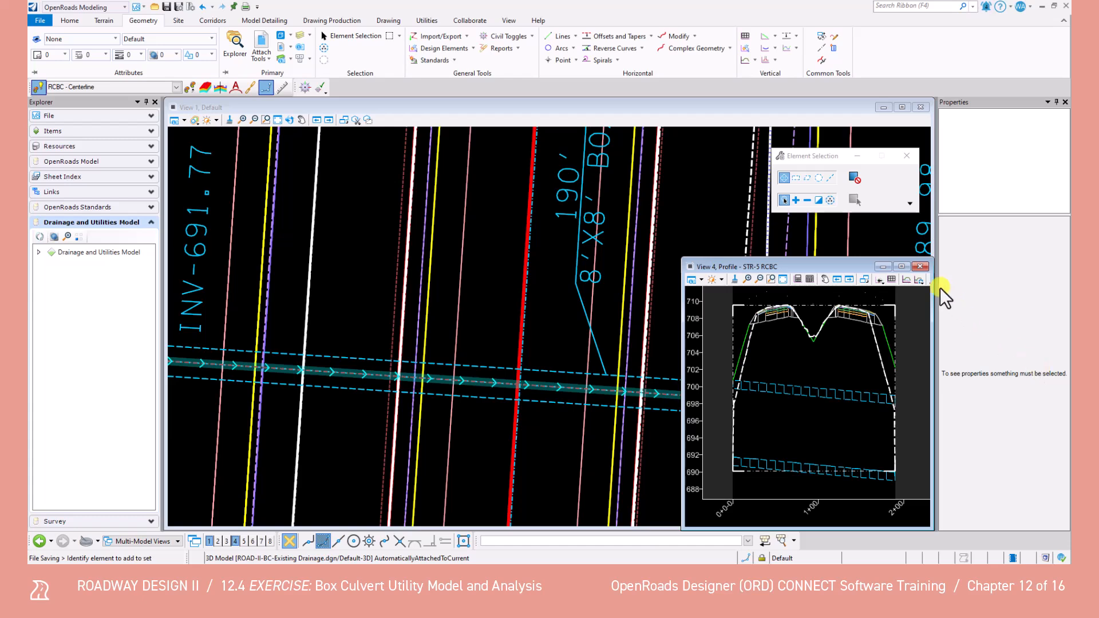
Close the STR-5 RCBC profile view and turn off the display of the ROAD-II-BC-Existing Drainage.dgn reference
click(919, 267)
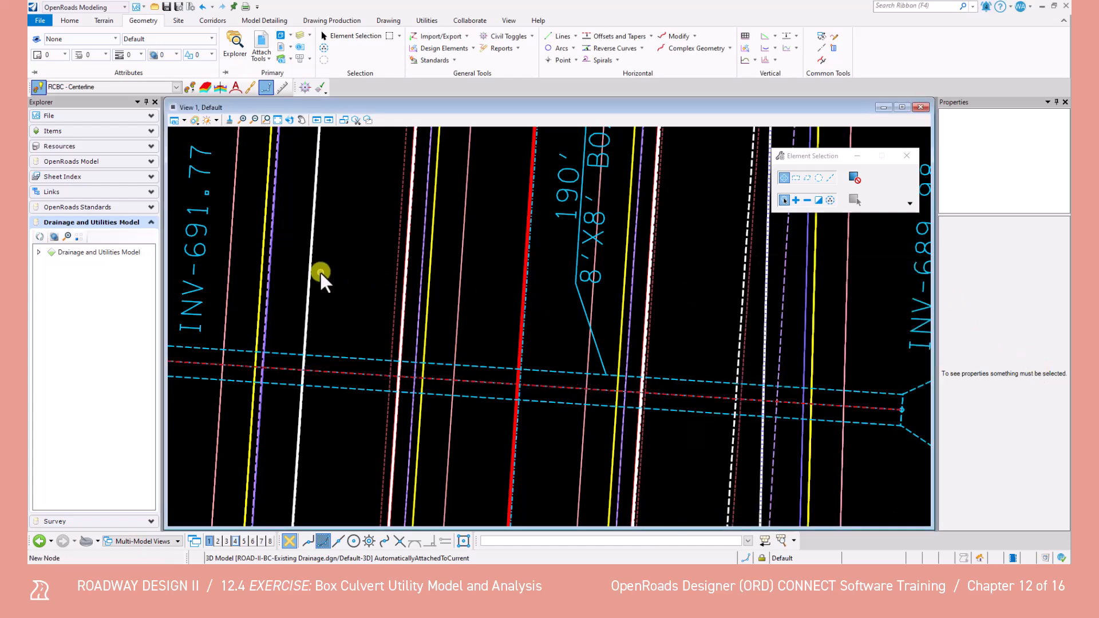
scroll(321, 278, down, 2)
scroll(315, 286, down, 2)
click(257, 42)
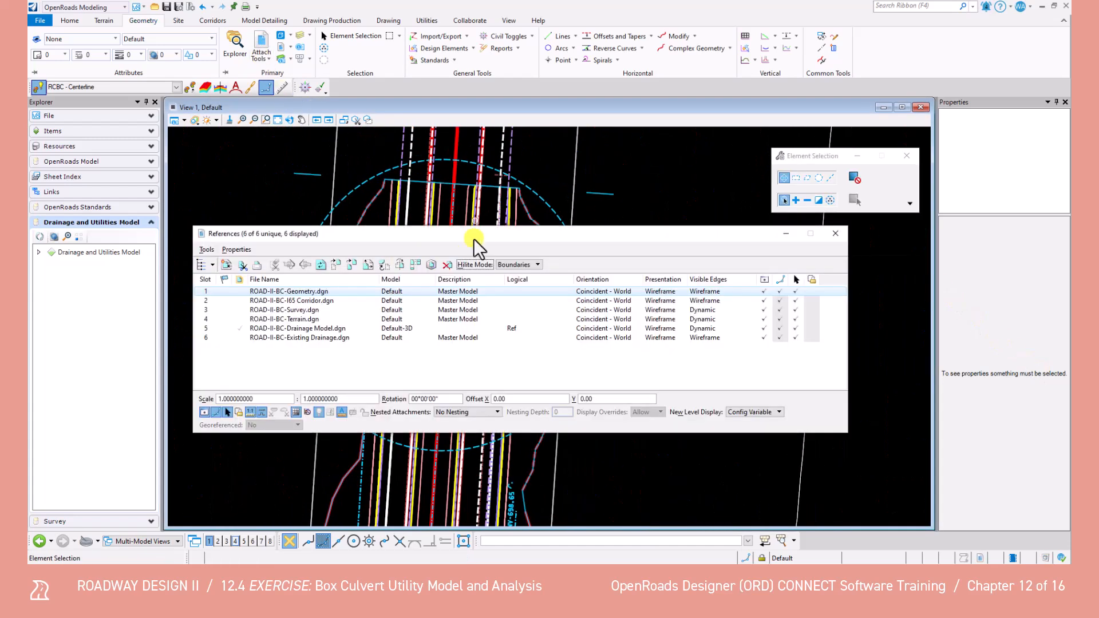
click(764, 338)
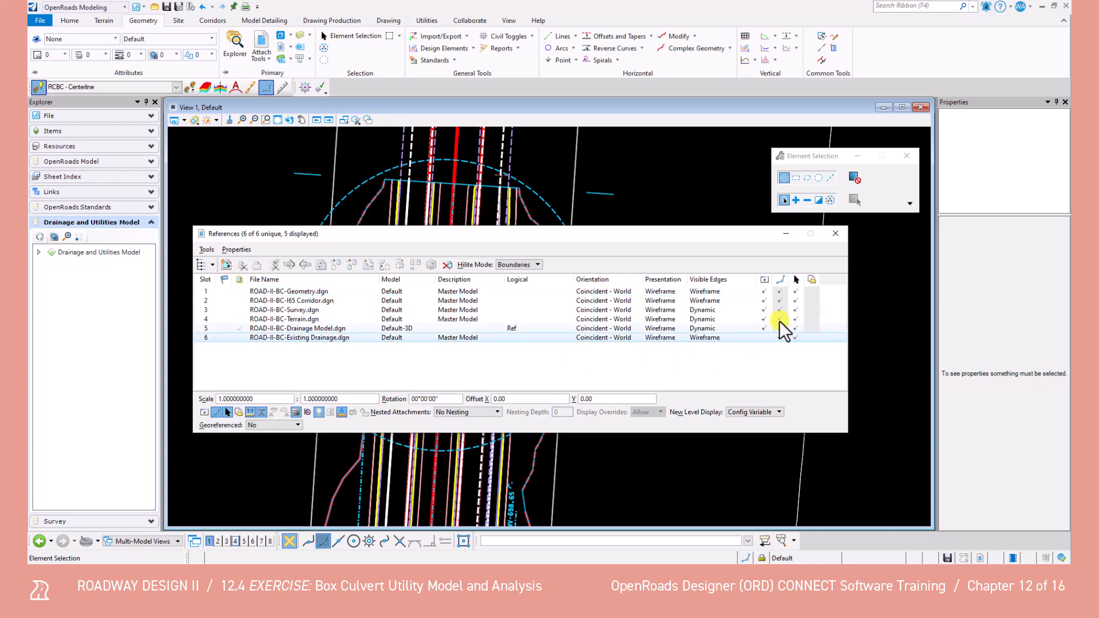
click(836, 232)
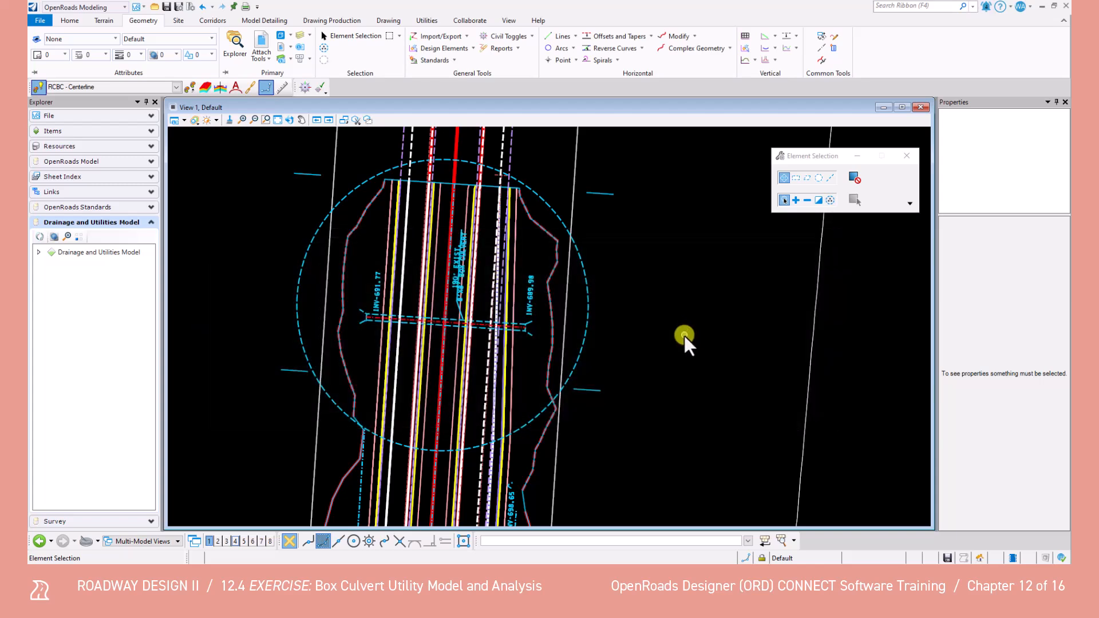
Switch to the Default view group and close View 4, leaving the culvert area shown in plan
click(136, 542)
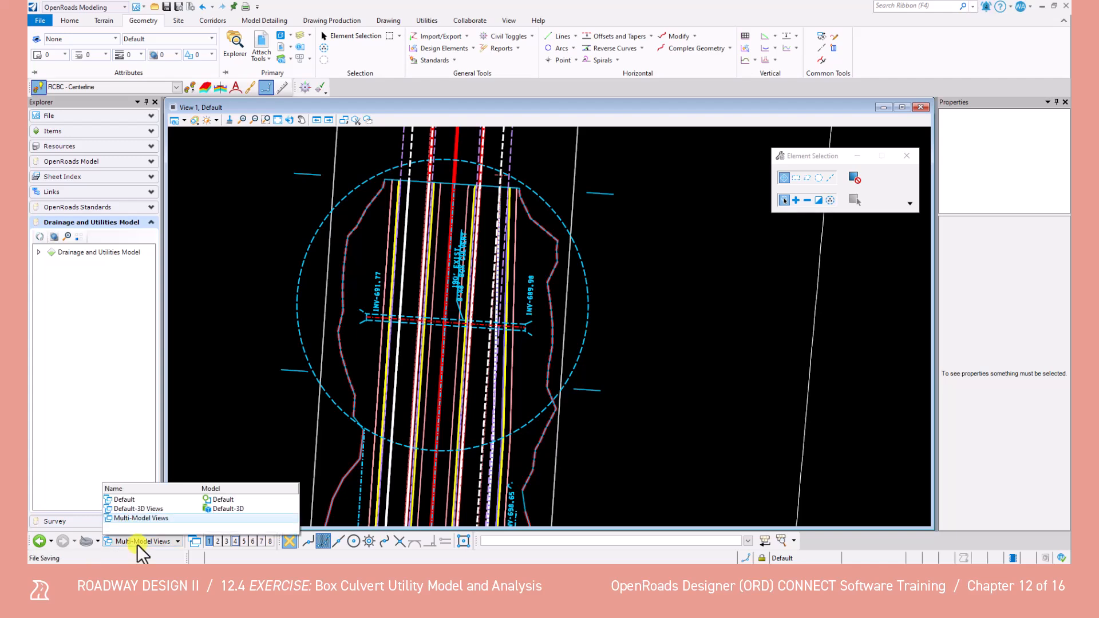
click(156, 501)
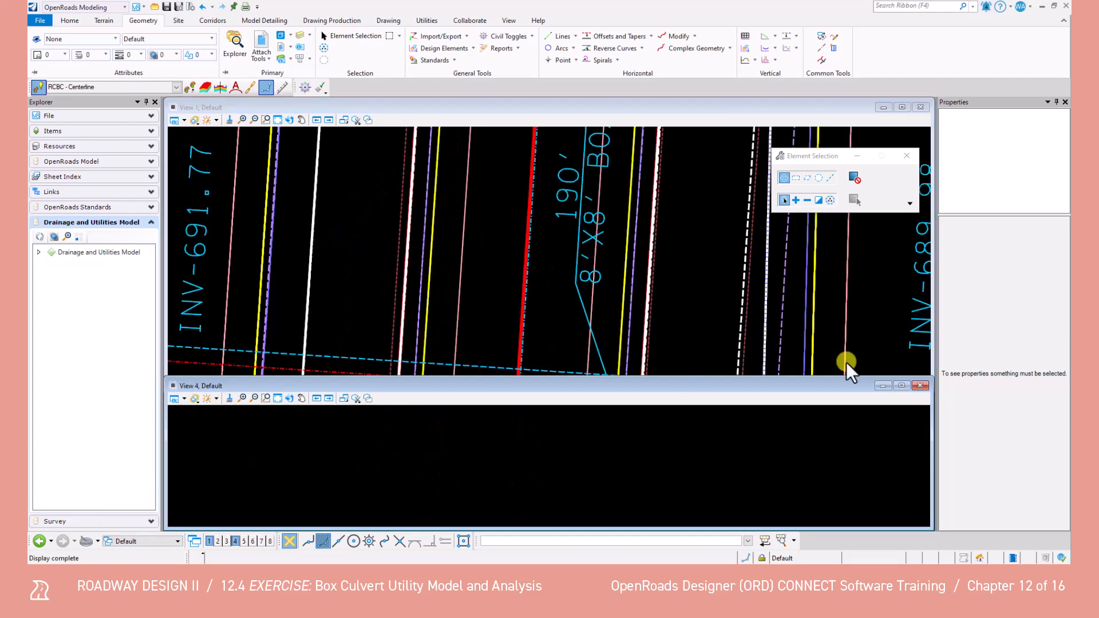
click(919, 385)
scroll(561, 343, down, 5)
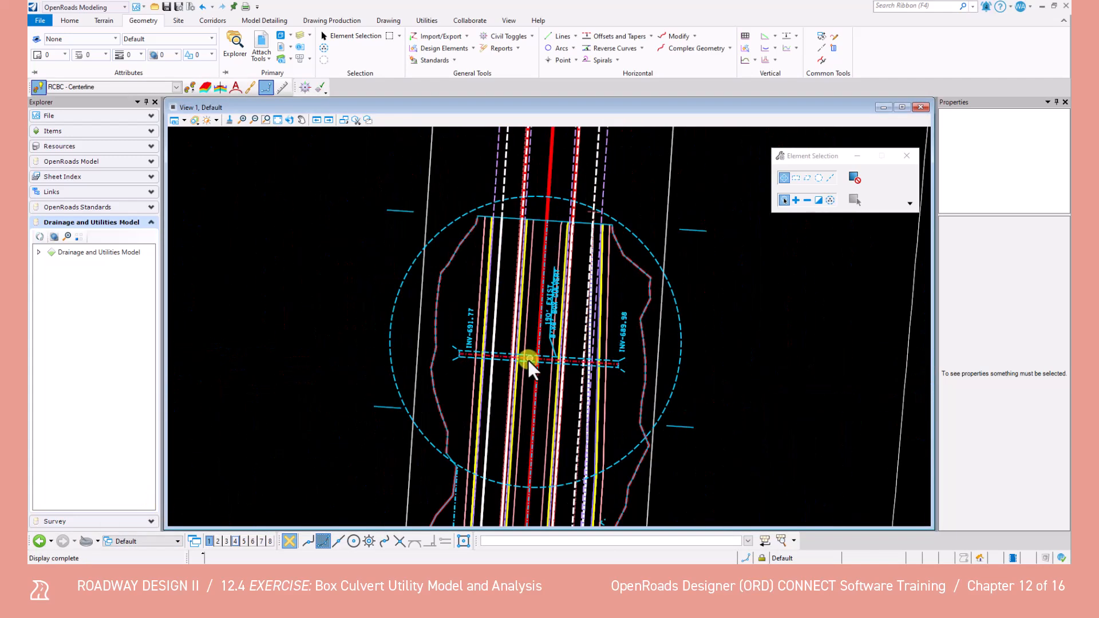
Change the workflow to Drainage and Utilities and create the embedded utilities project by starting Place Node, declining database compaction
click(92, 7)
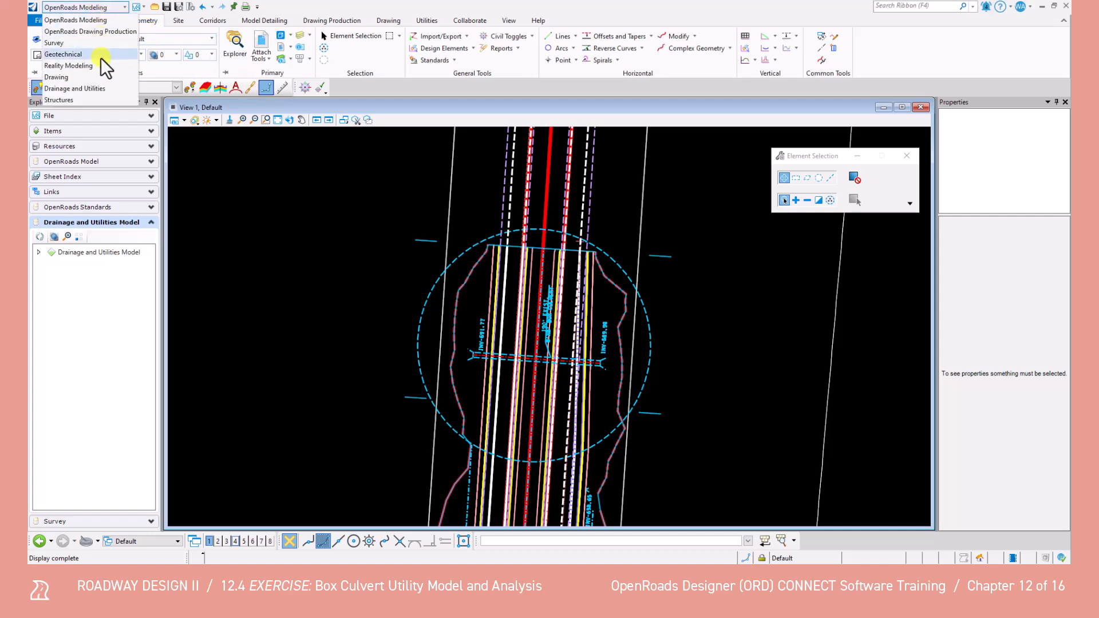
click(98, 92)
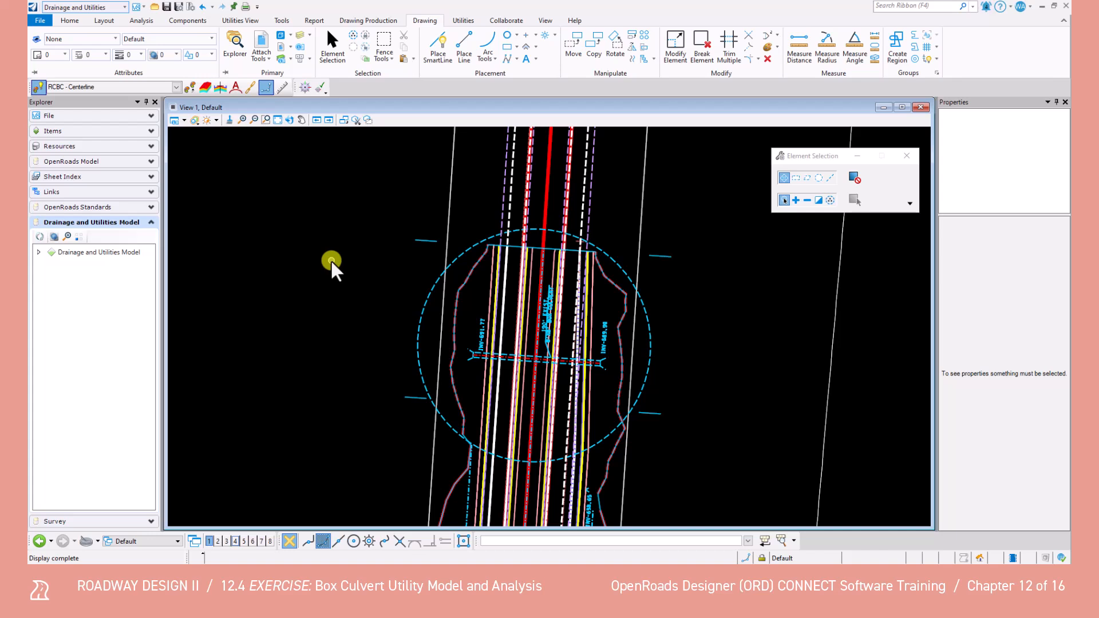
click(112, 23)
click(410, 45)
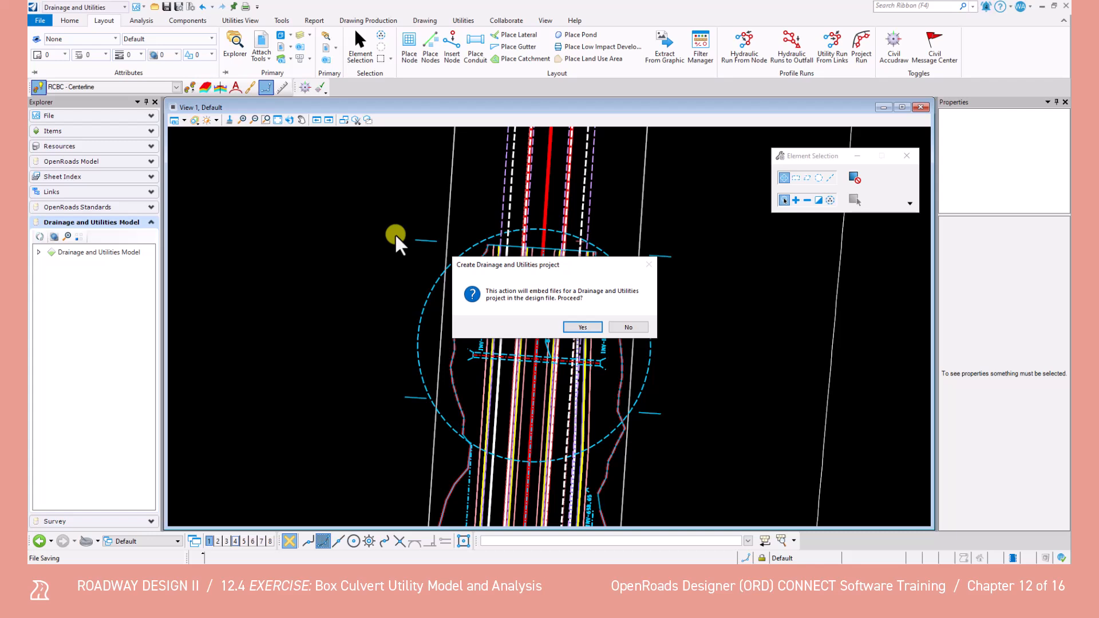
click(577, 328)
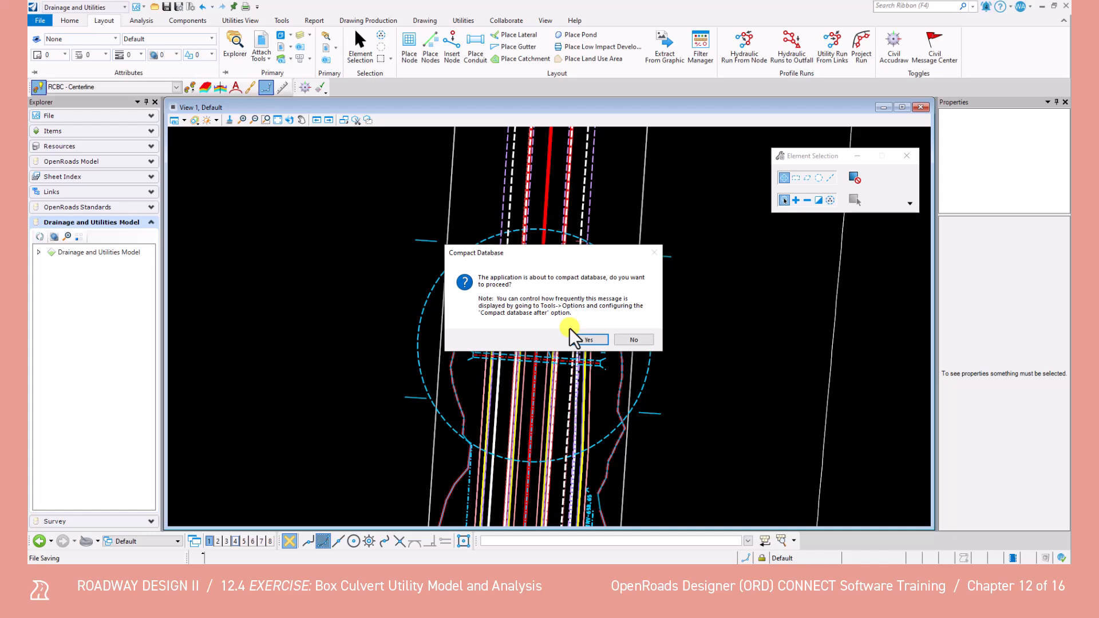
click(578, 339)
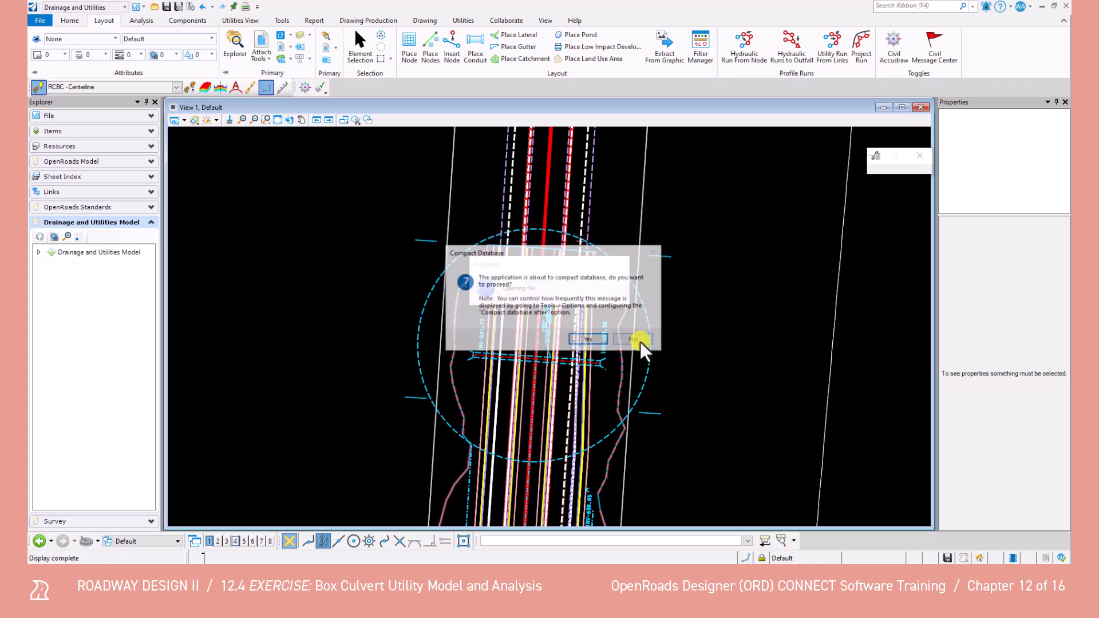
click(641, 342)
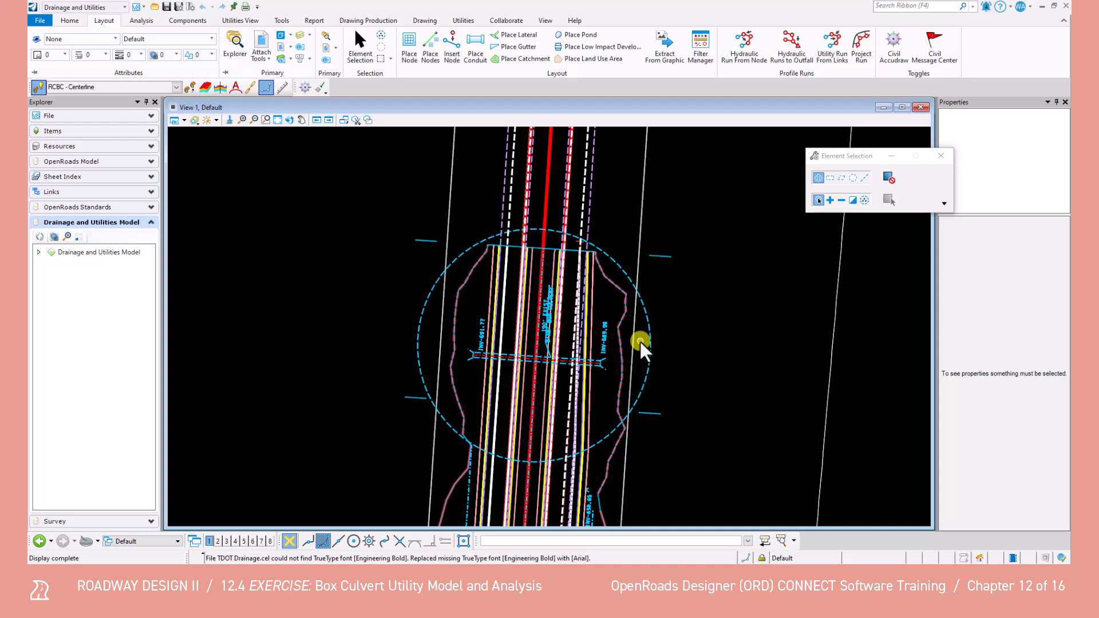
Set up a new node with the Begin Box Culvert feature definition and an invert elevation of 691.77
click(409, 46)
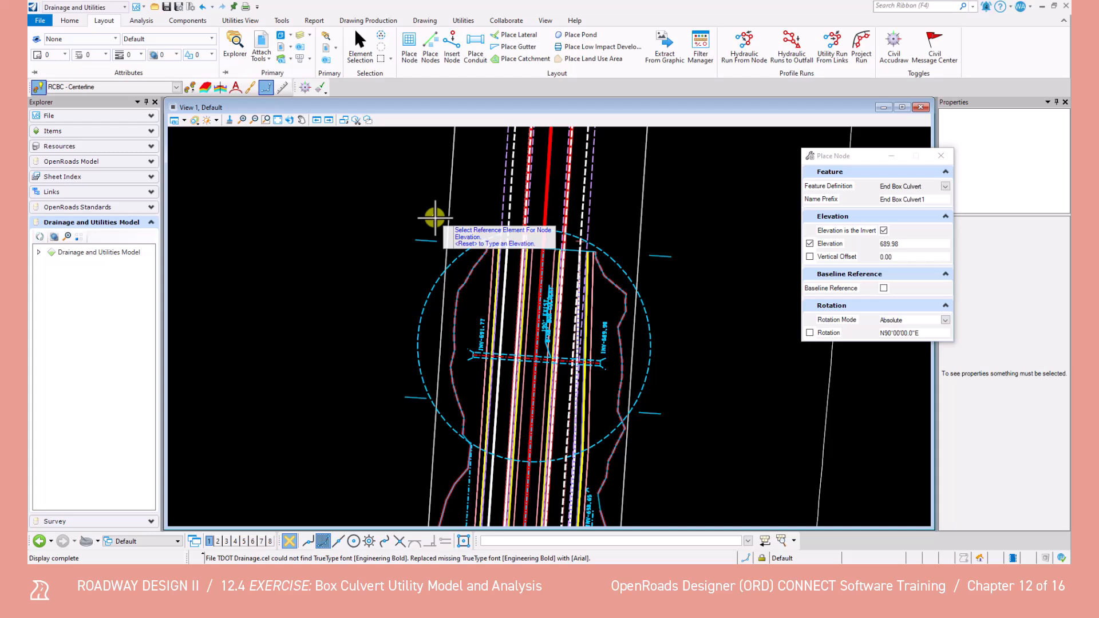
drag(836, 154, 782, 158)
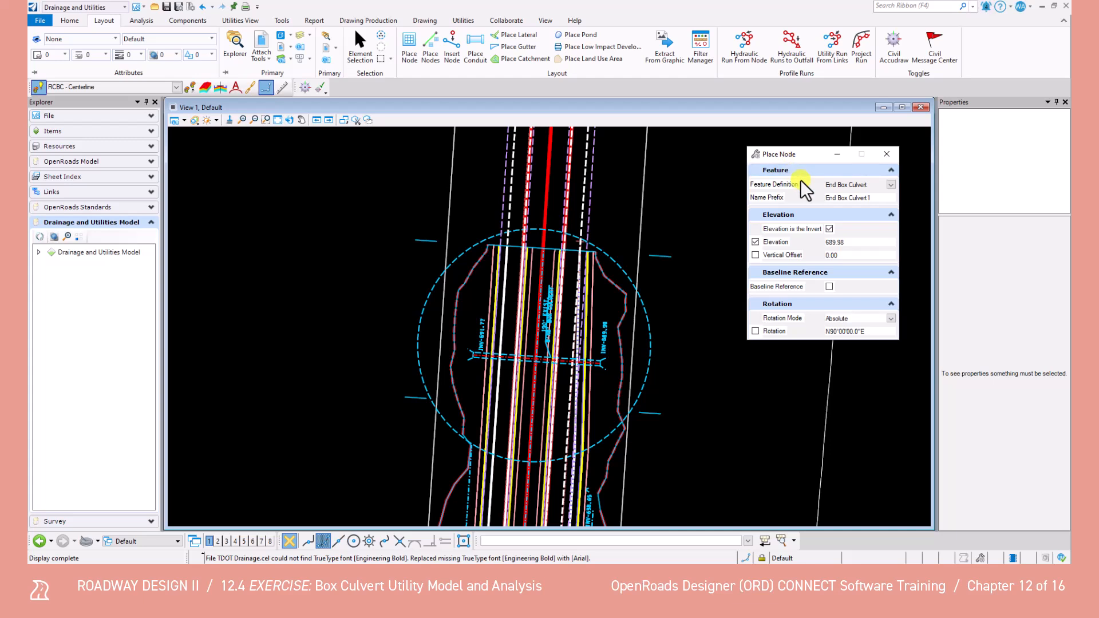
click(890, 184)
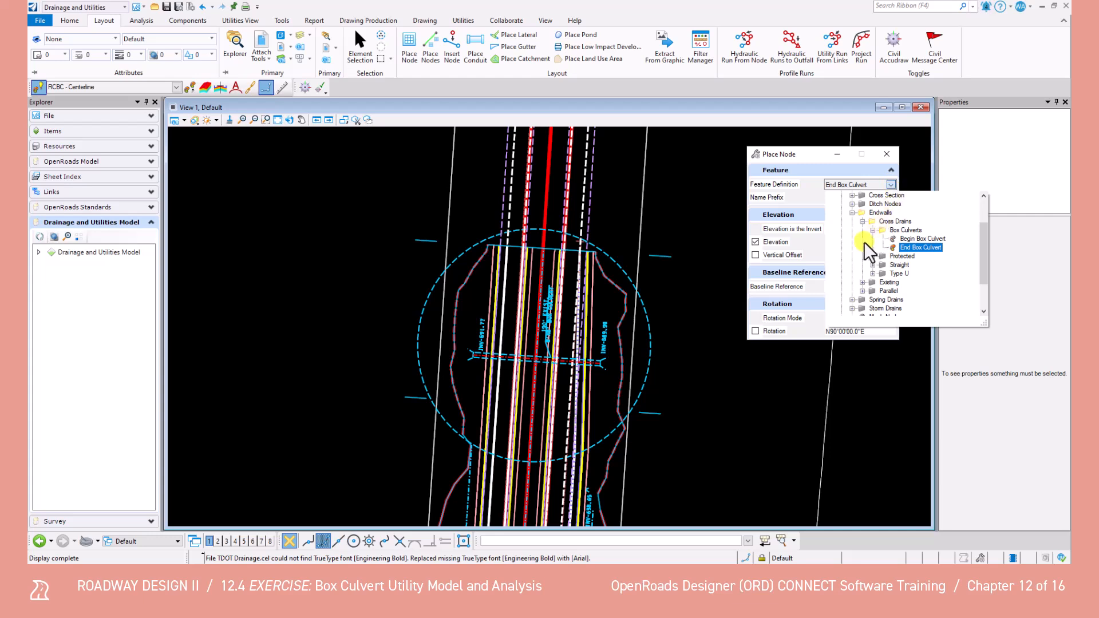
scroll(862, 237, up, 2)
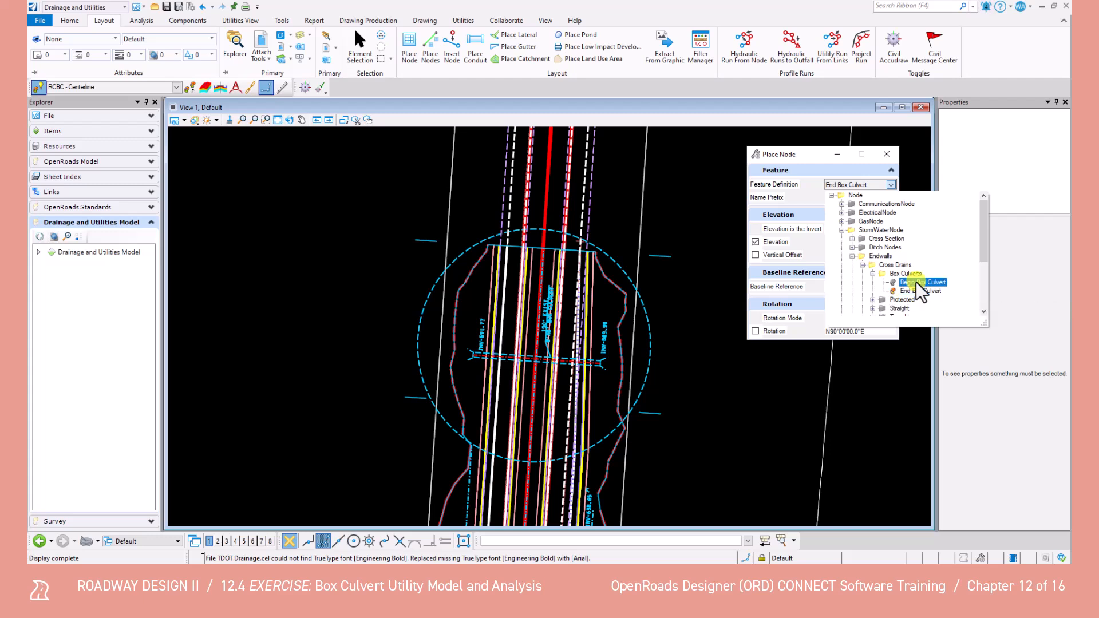
click(917, 282)
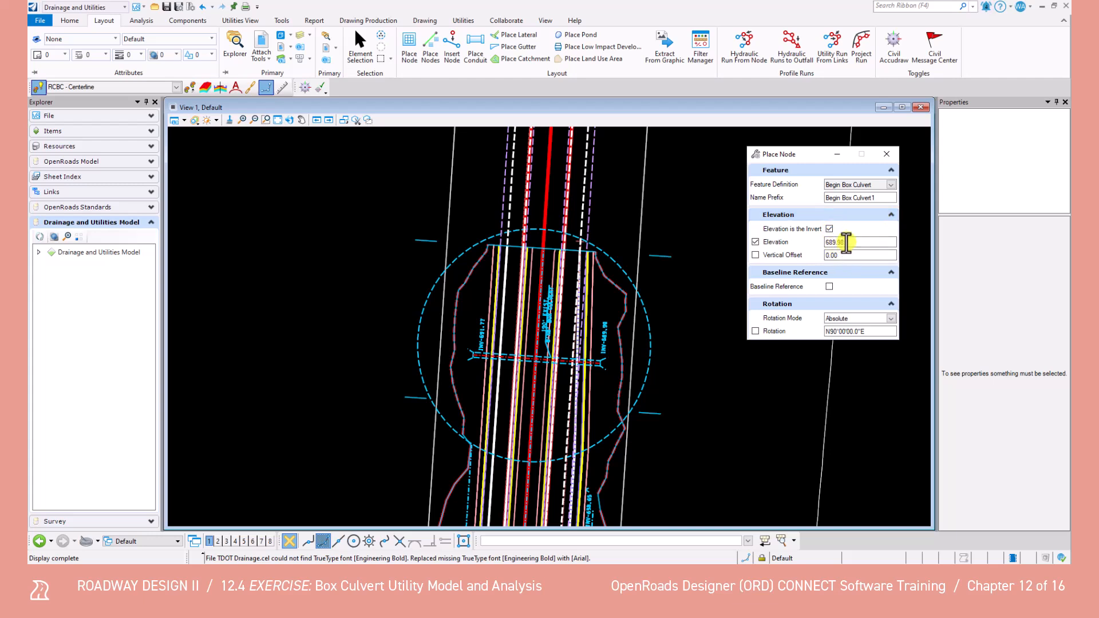
double_click(839, 242)
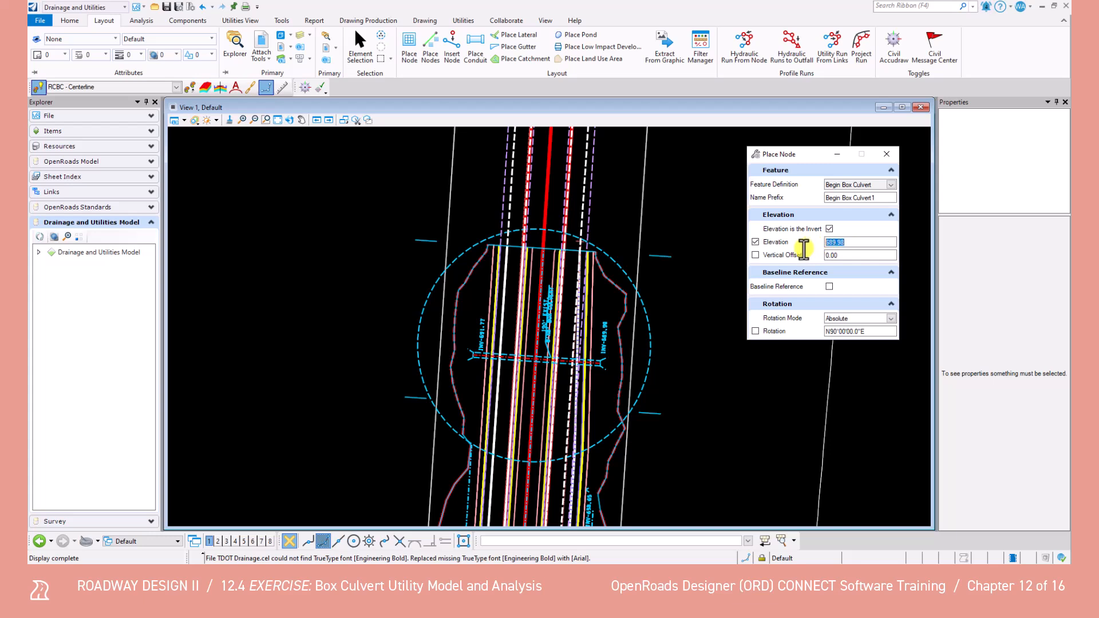
text(691.77)
key(Tab)
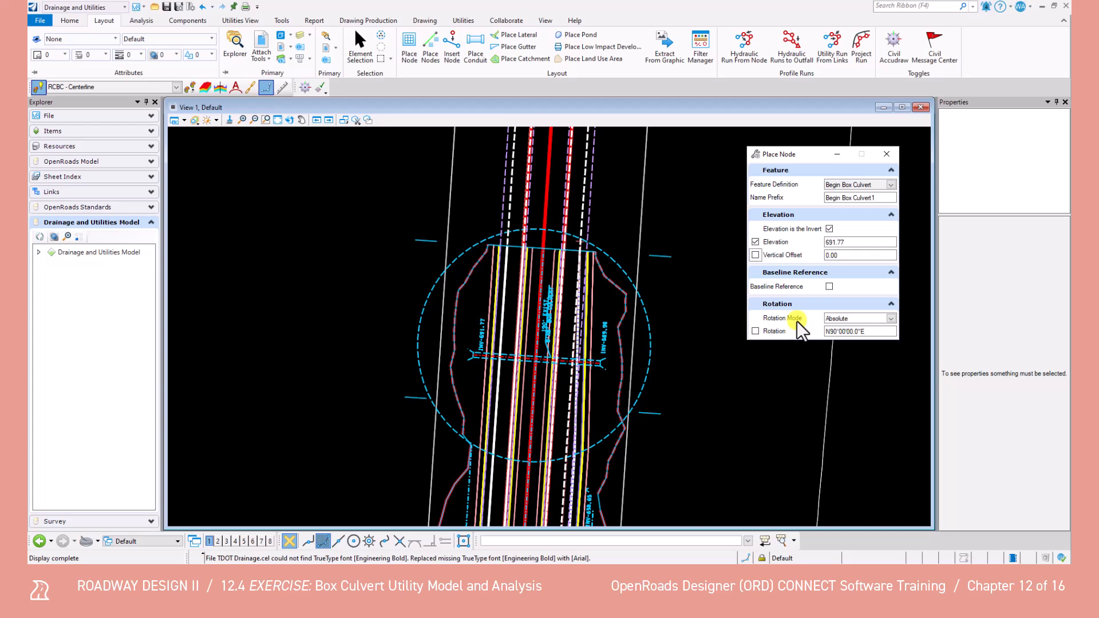
Place the Begin Box Culvert node on the culvert centerline's endpoint beside the INV-691.77 label, using Absolute rotation mode
scroll(471, 367, up, 2)
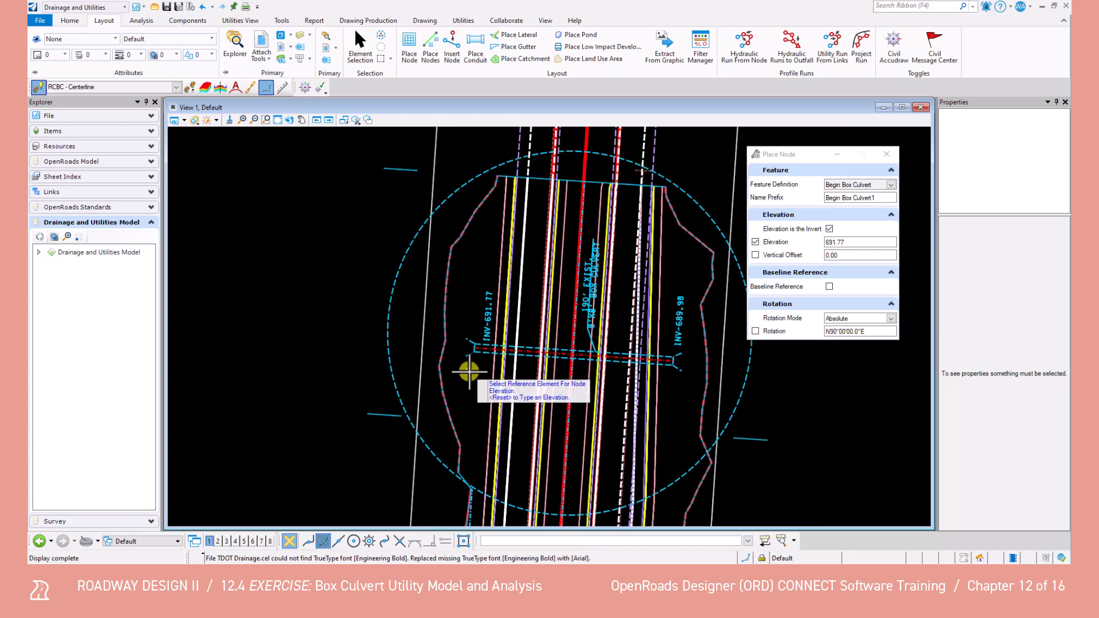
scroll(470, 366, up, 3)
scroll(468, 360, up, 1)
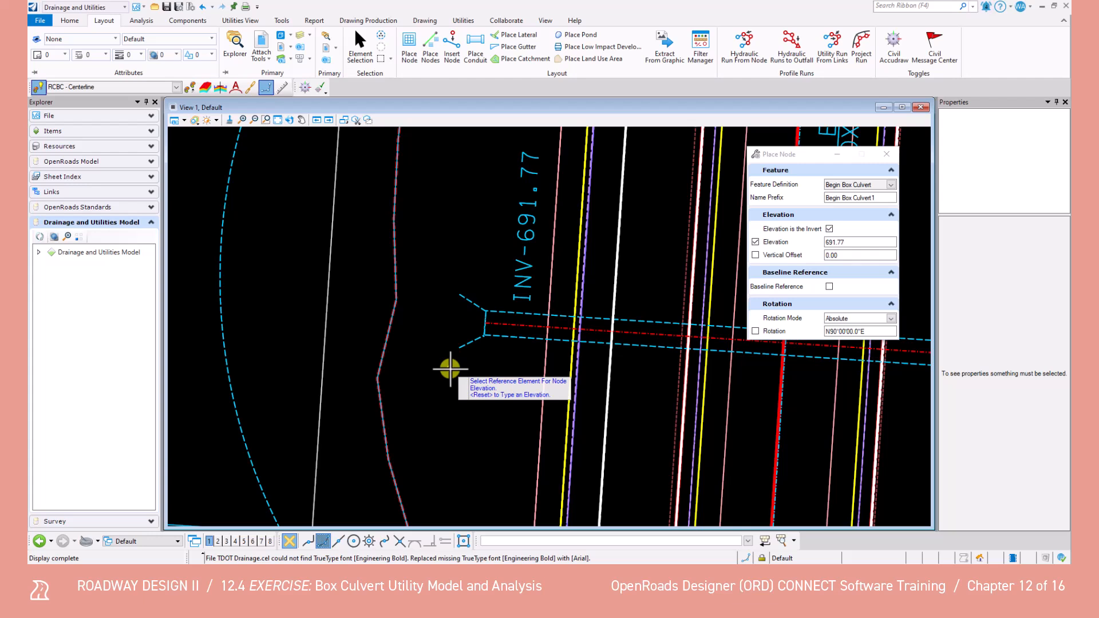
right_click(450, 369)
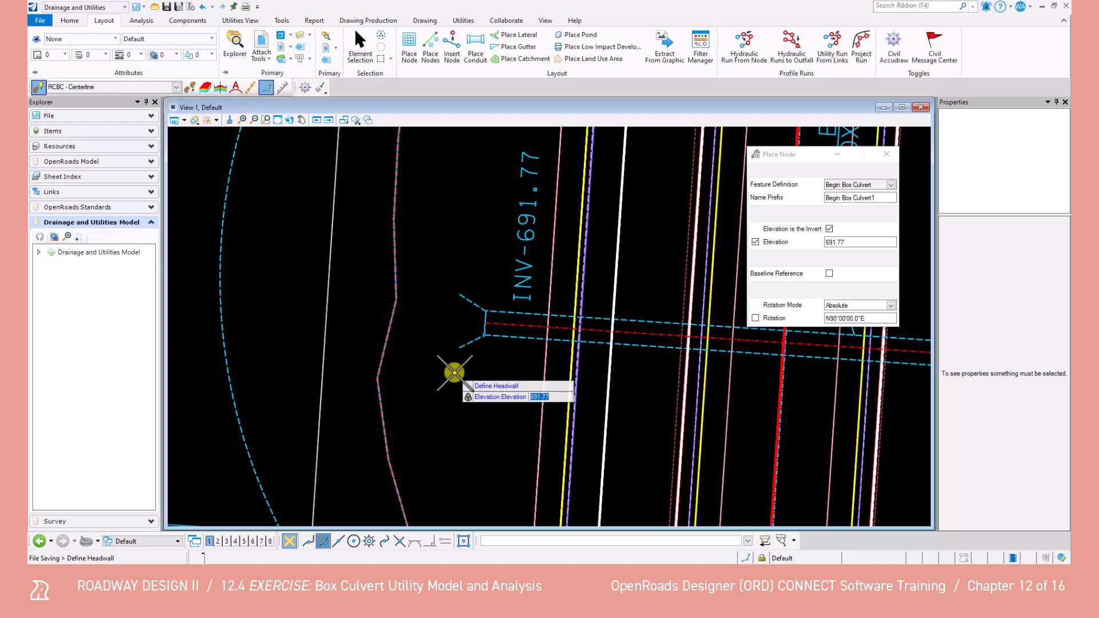
scroll(487, 321, up, 2)
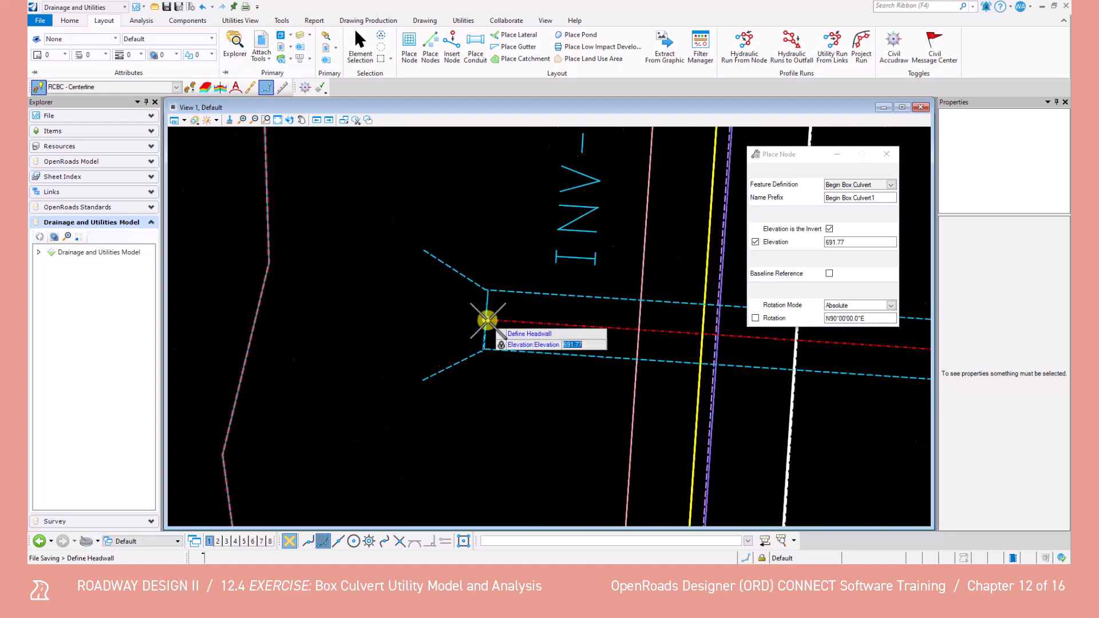
scroll(487, 320, up, 2)
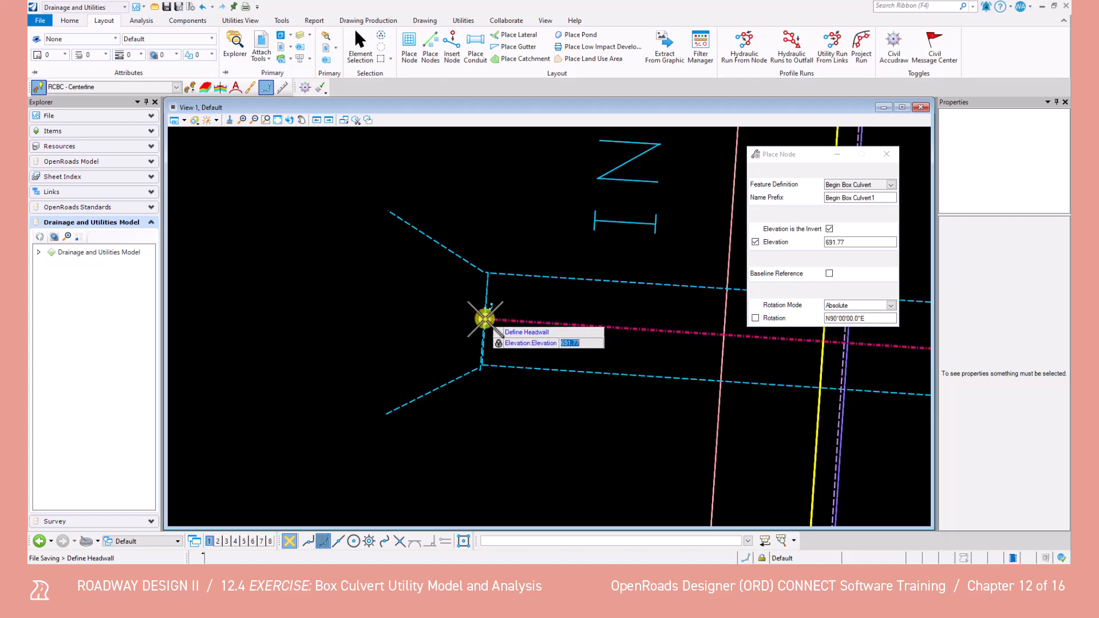
click(485, 319)
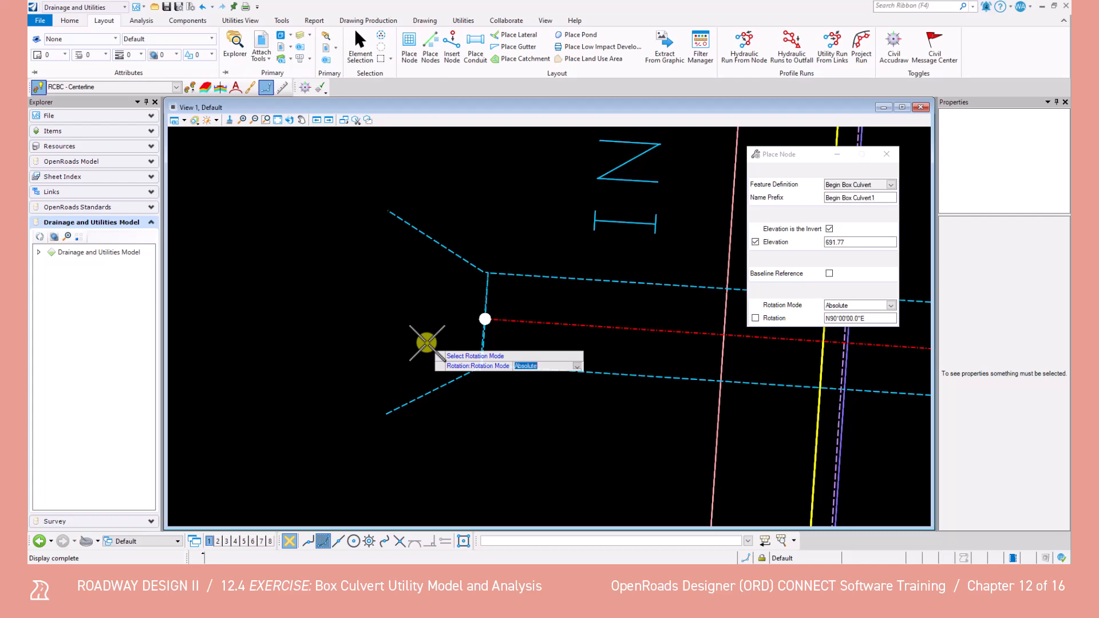
click(419, 341)
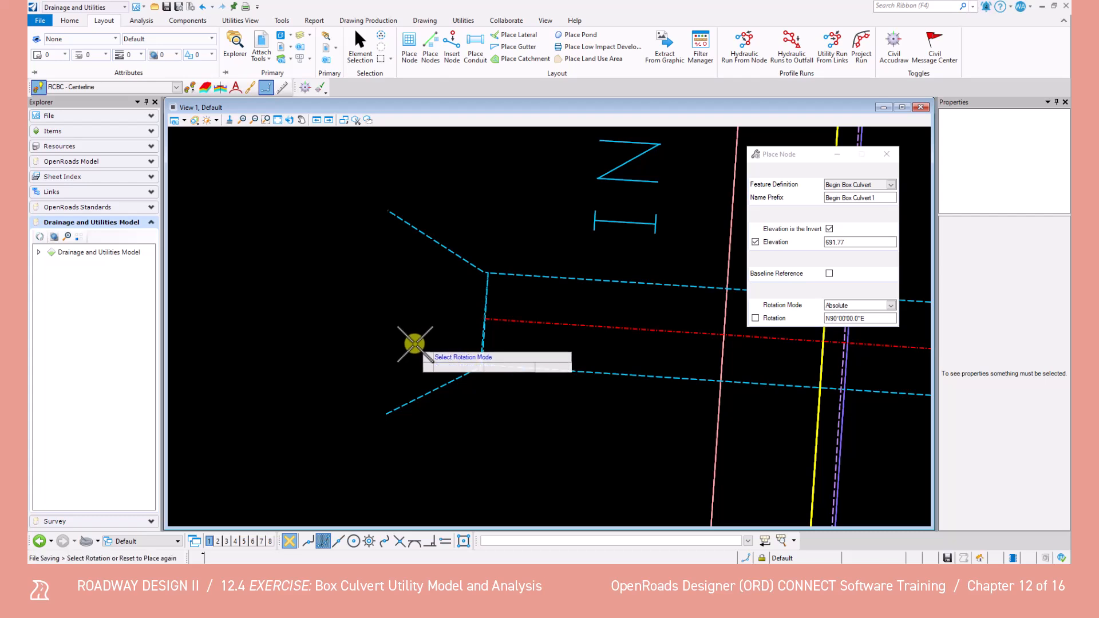
click(406, 339)
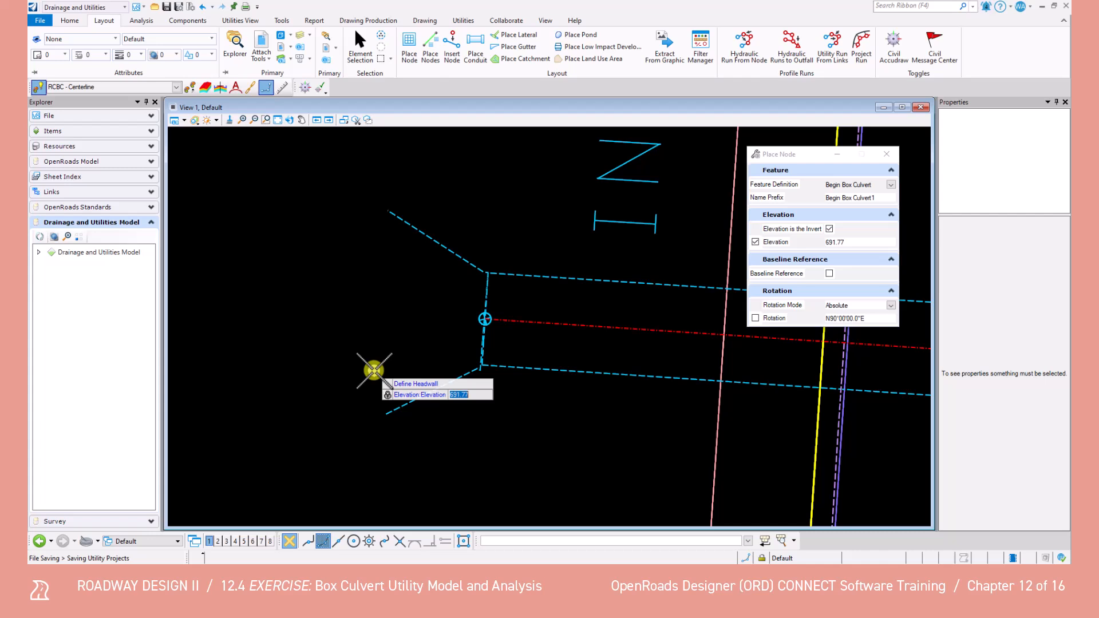
Place an End Box Culvert node at elevation 689.98 on the culvert centerline's endpoint beside the INV-689.98 label, using Absolute rotation mode
scroll(527, 344, down, 7)
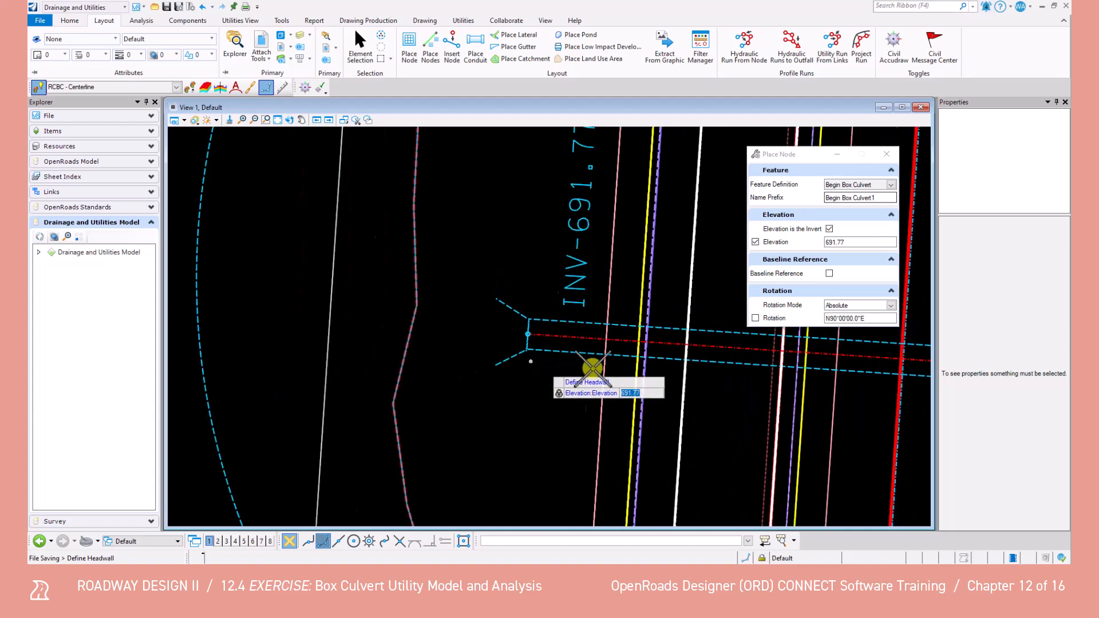
middle_drag(667, 400, 437, 363)
scroll(570, 366, up, 9)
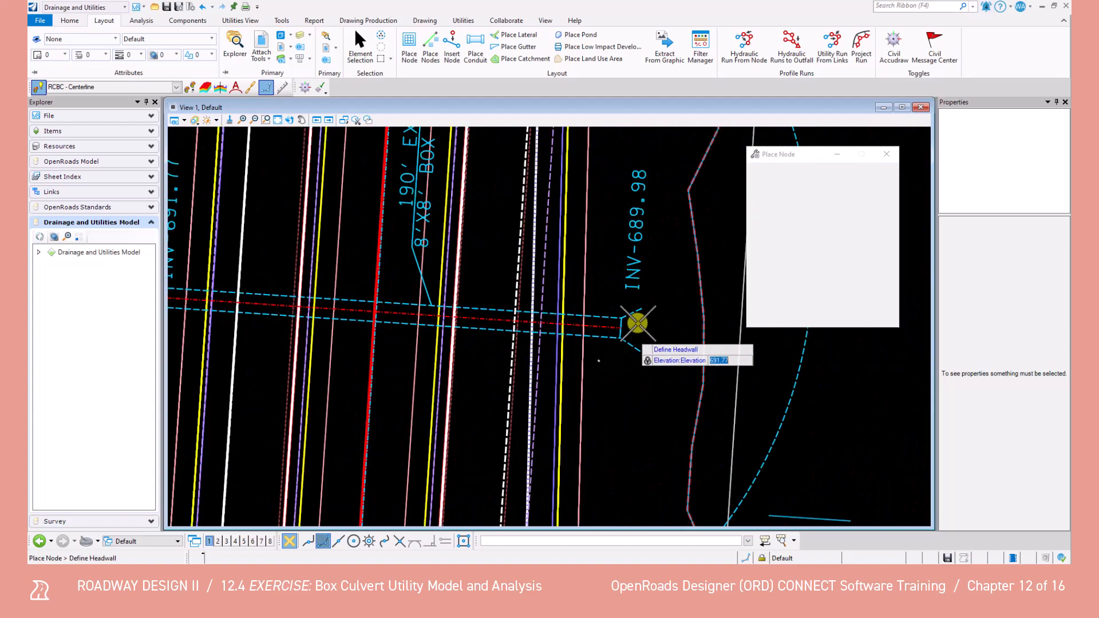
middle_drag(591, 378, 574, 396)
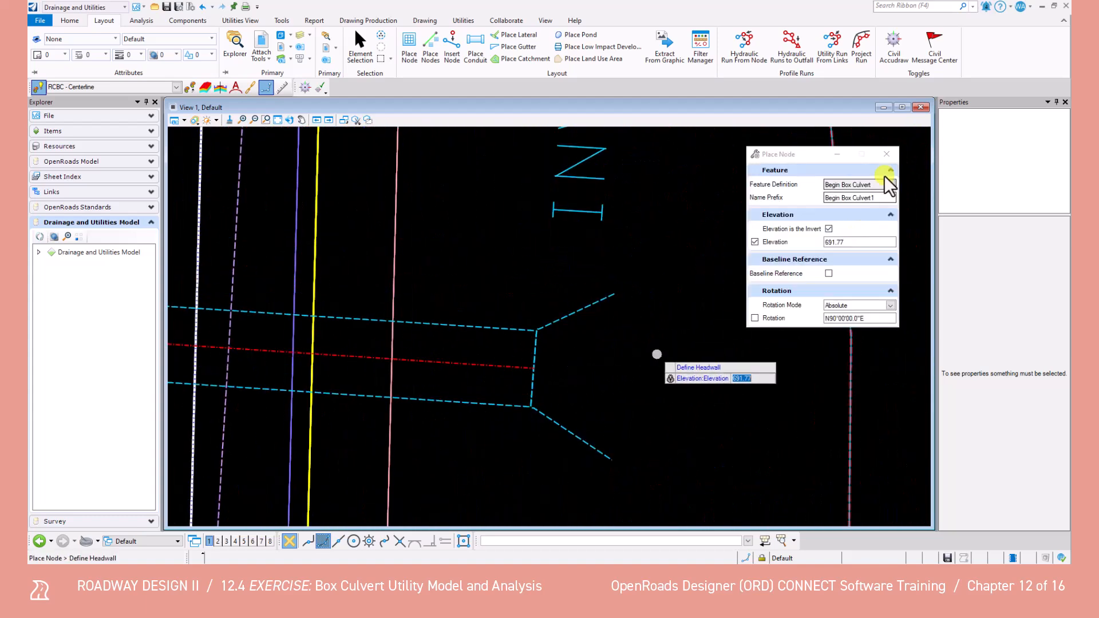
click(890, 186)
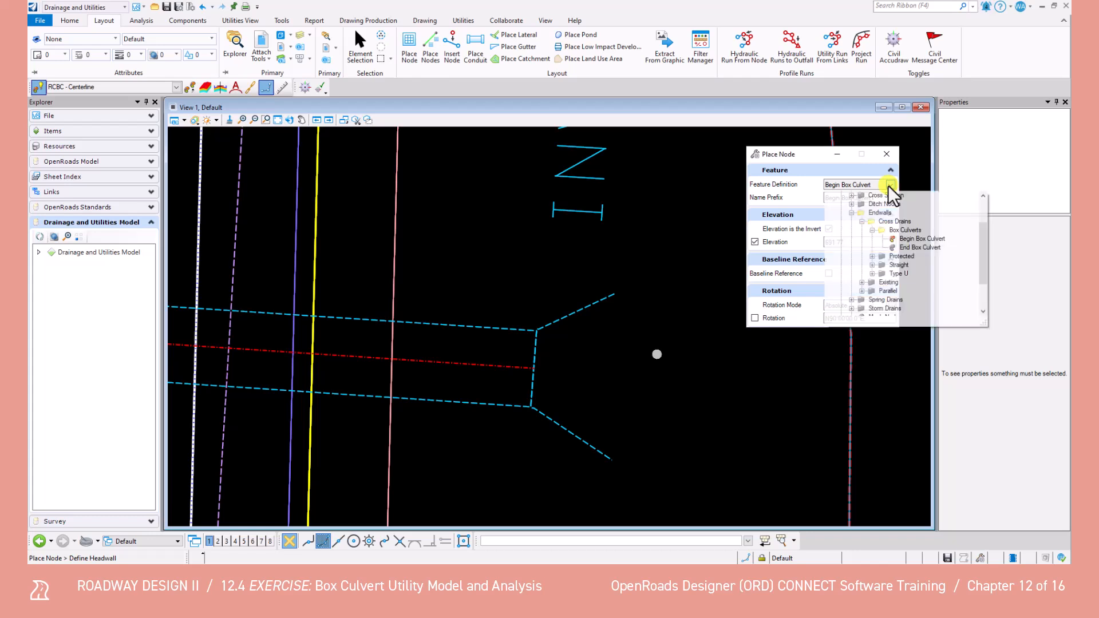
click(920, 247)
click(852, 242)
double_click(850, 242)
text(689.98)
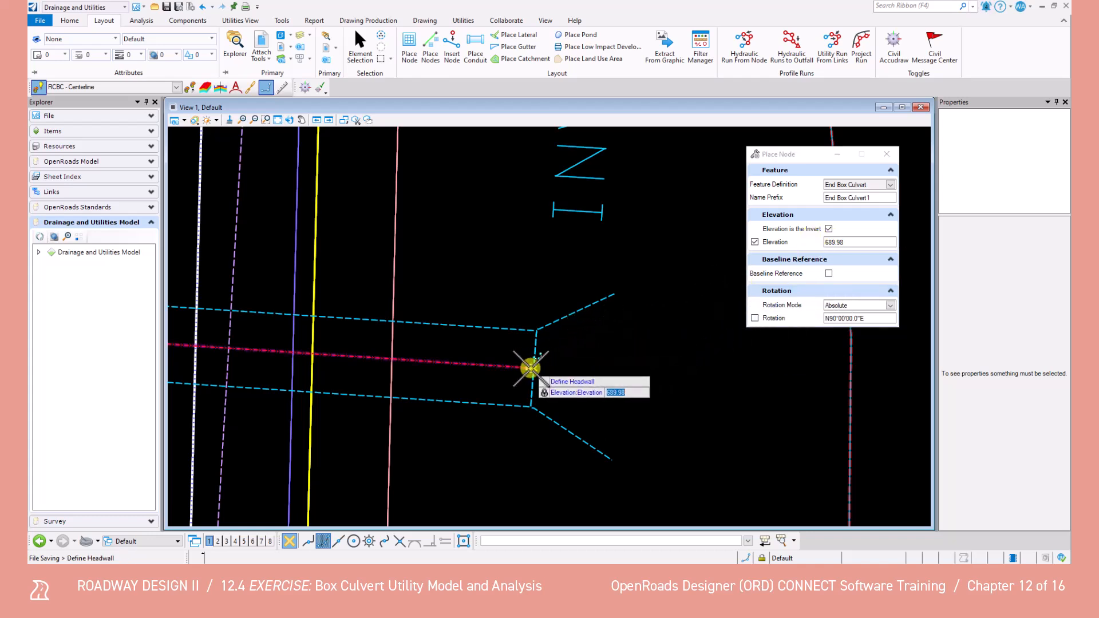
click(532, 368)
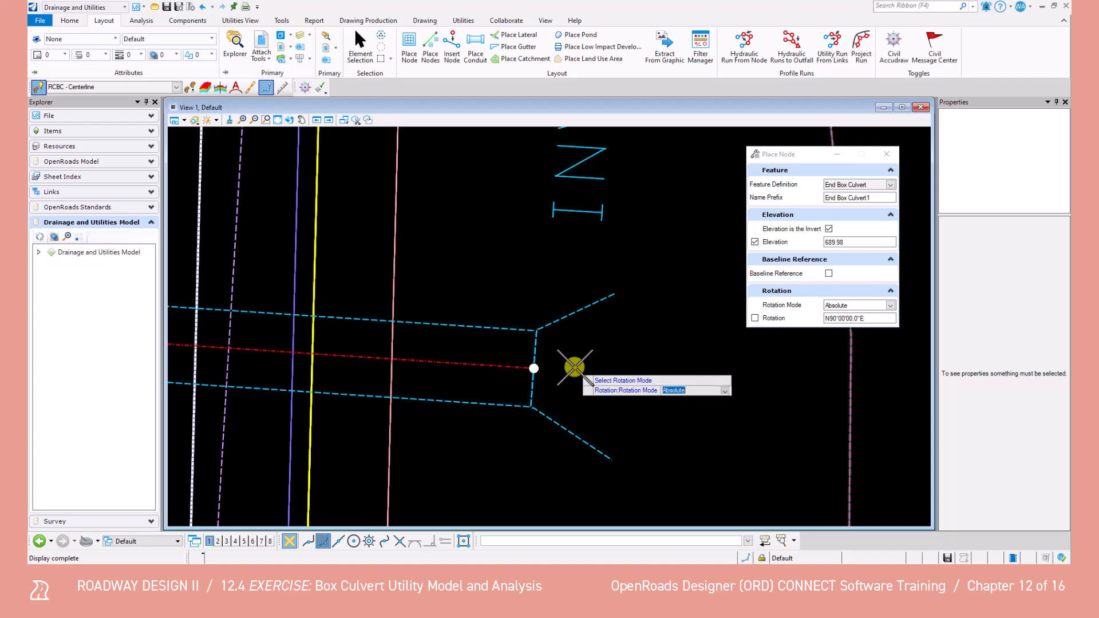
click(572, 368)
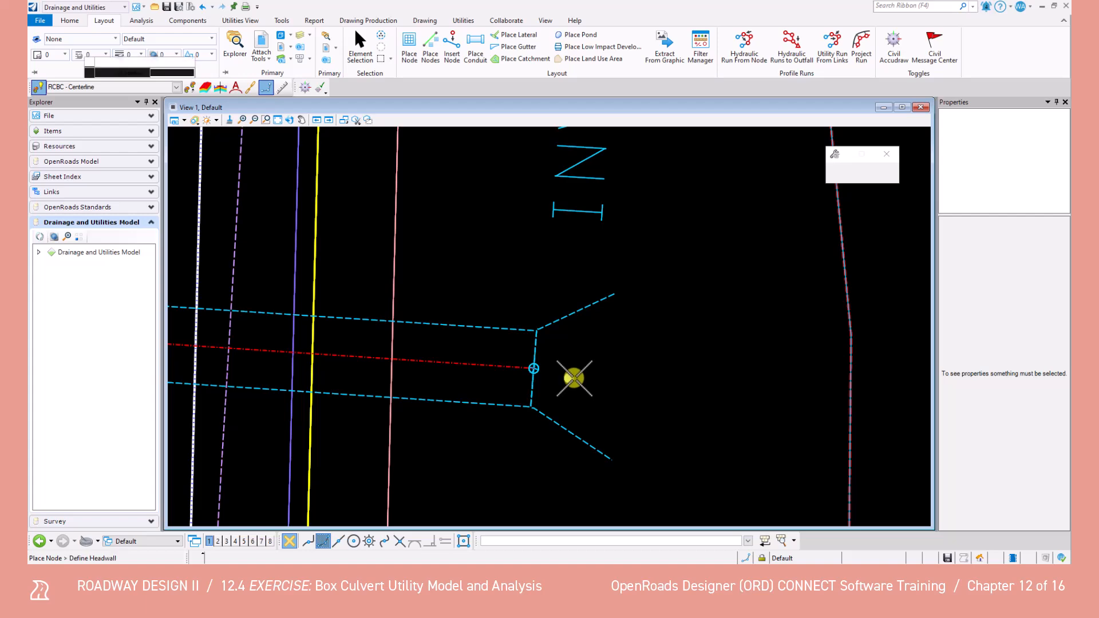
End the node placement and save the file with both box culvert nodes in place
scroll(575, 383, down, 3)
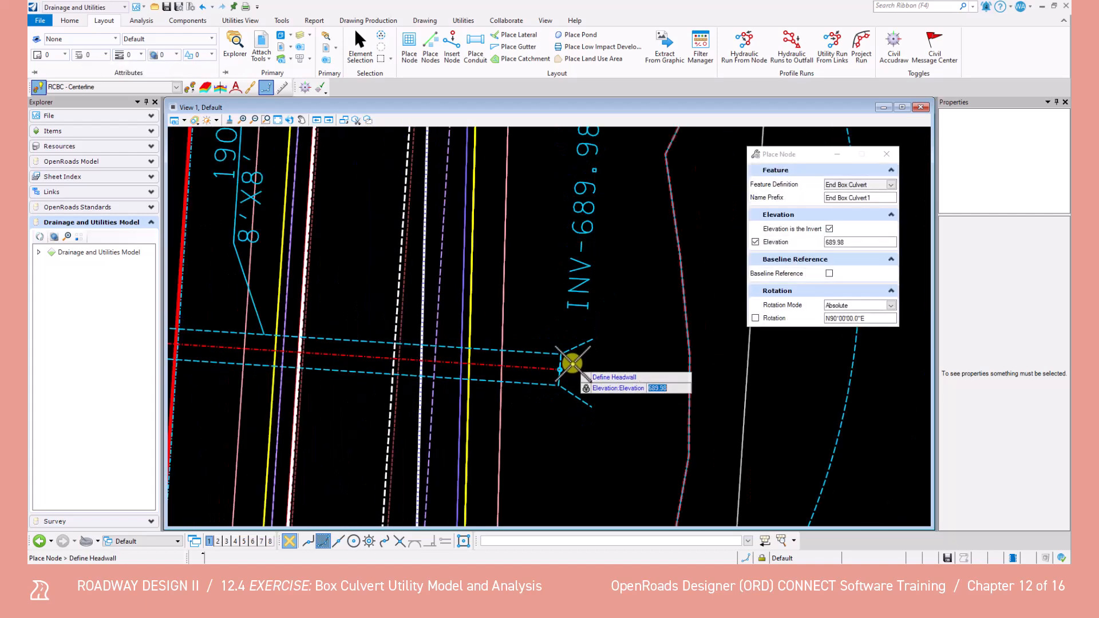
key(Escape)
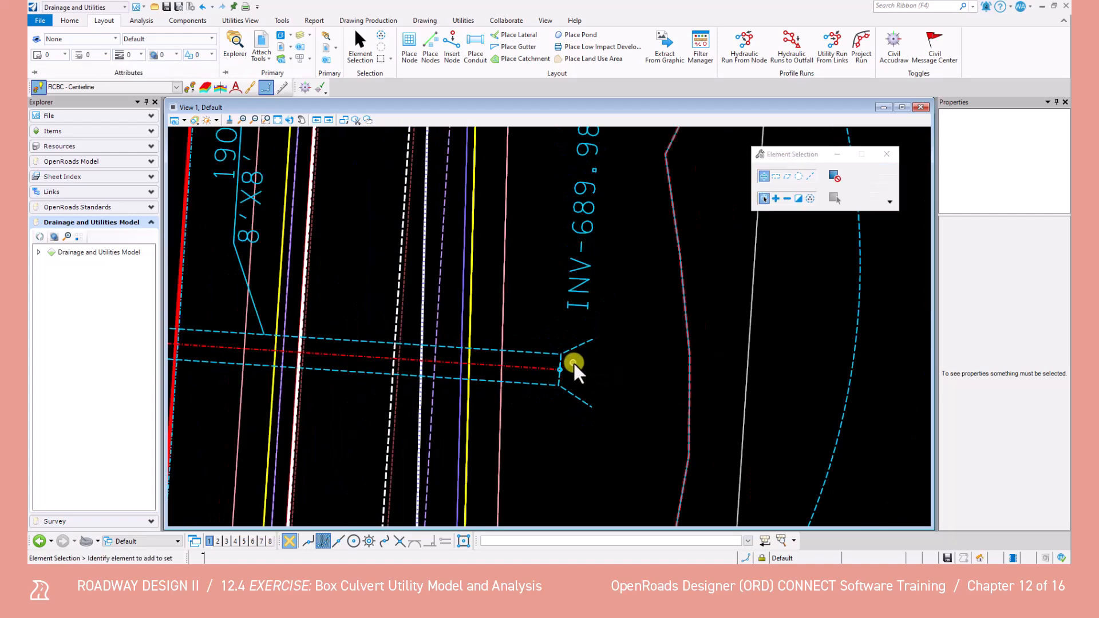
scroll(541, 370, down, 4)
middle_drag(438, 373, 491, 369)
scroll(490, 368, up, 1)
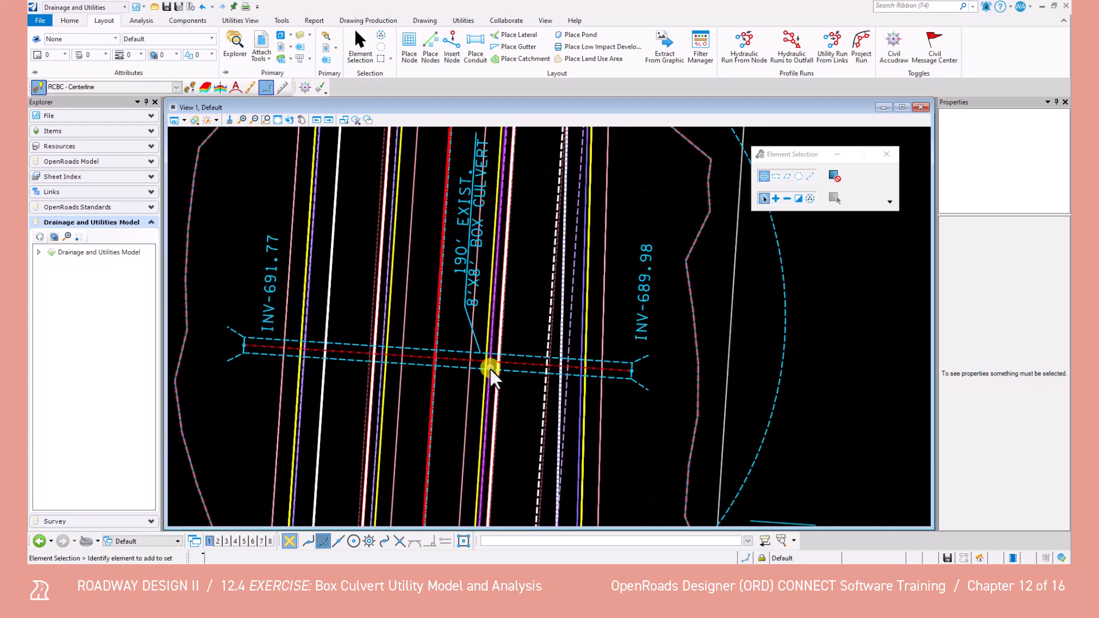
key(ctrl+s)
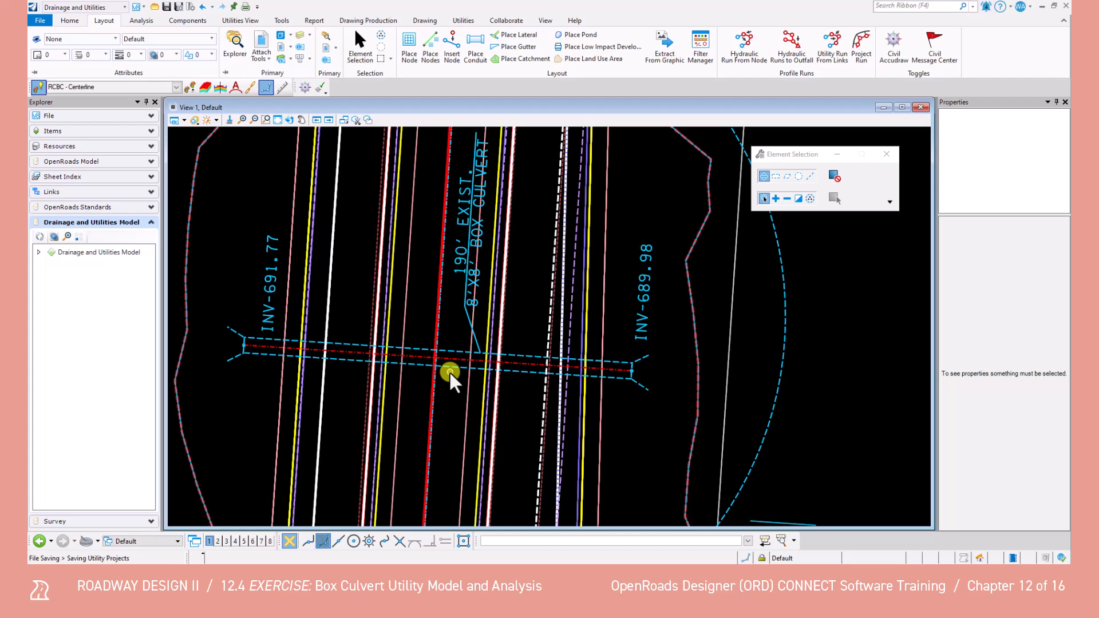
Set up a new conduit between nodes with the RCBC feature definition and the 8x8 description
click(477, 52)
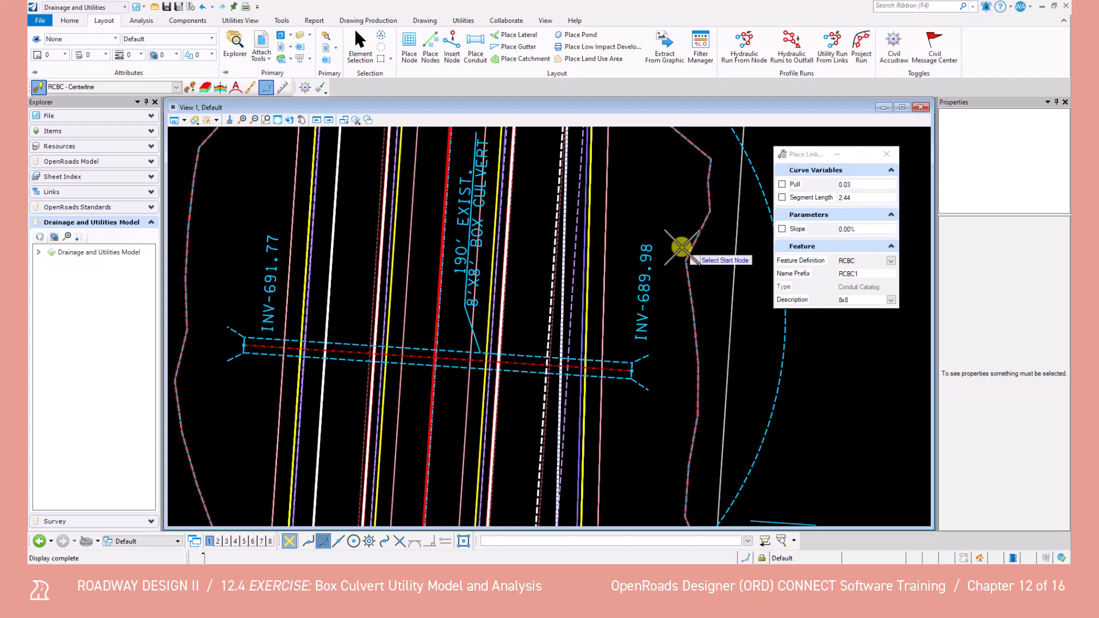
click(892, 260)
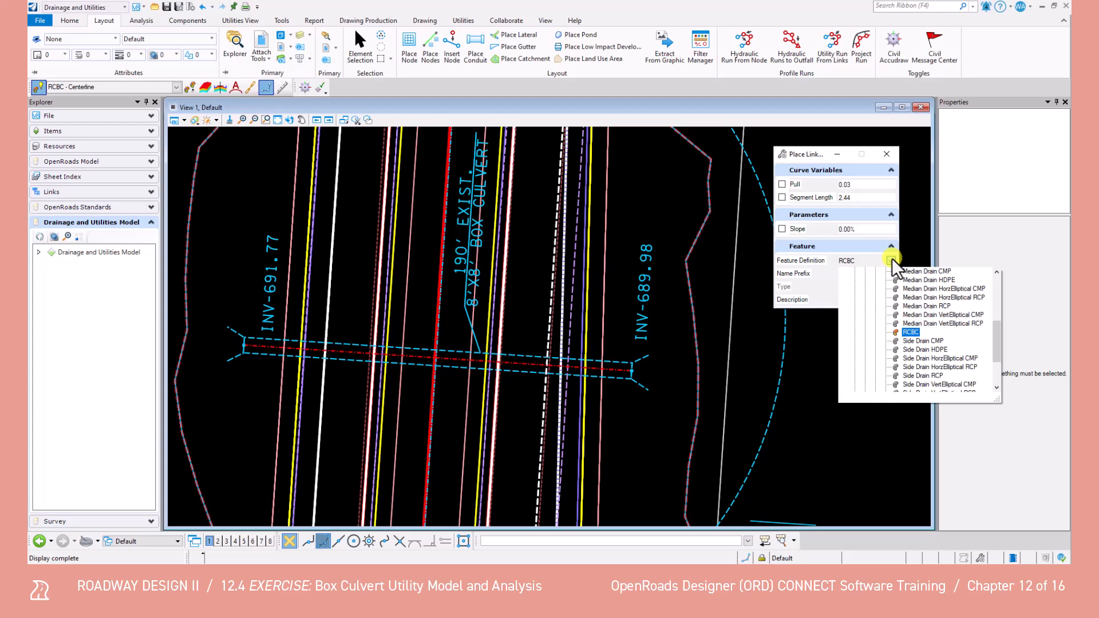
scroll(894, 320, up, 5)
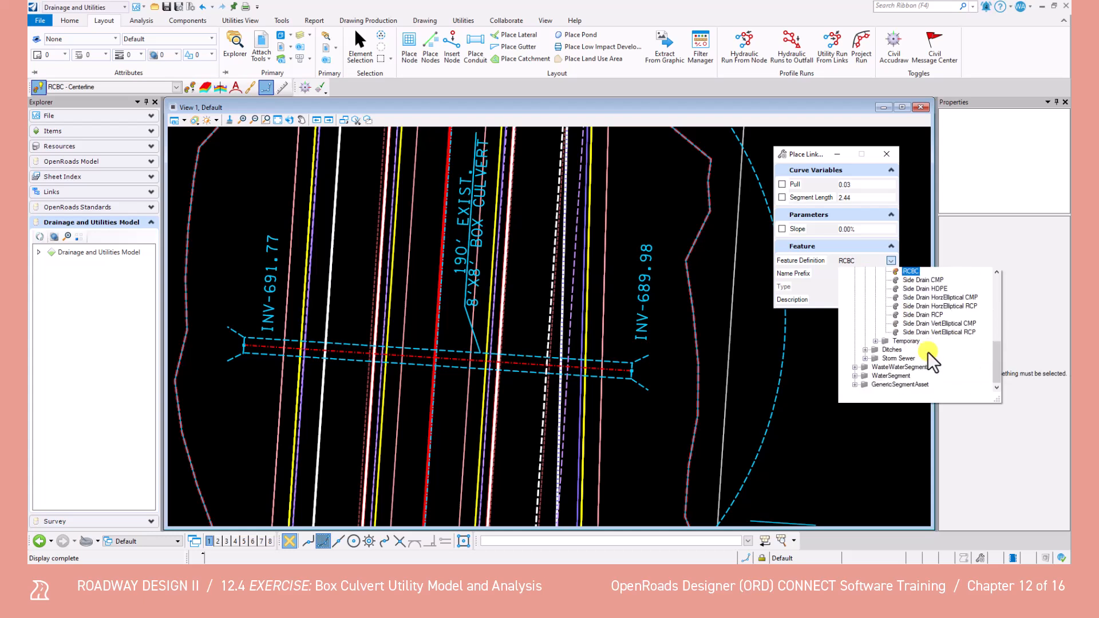
click(908, 270)
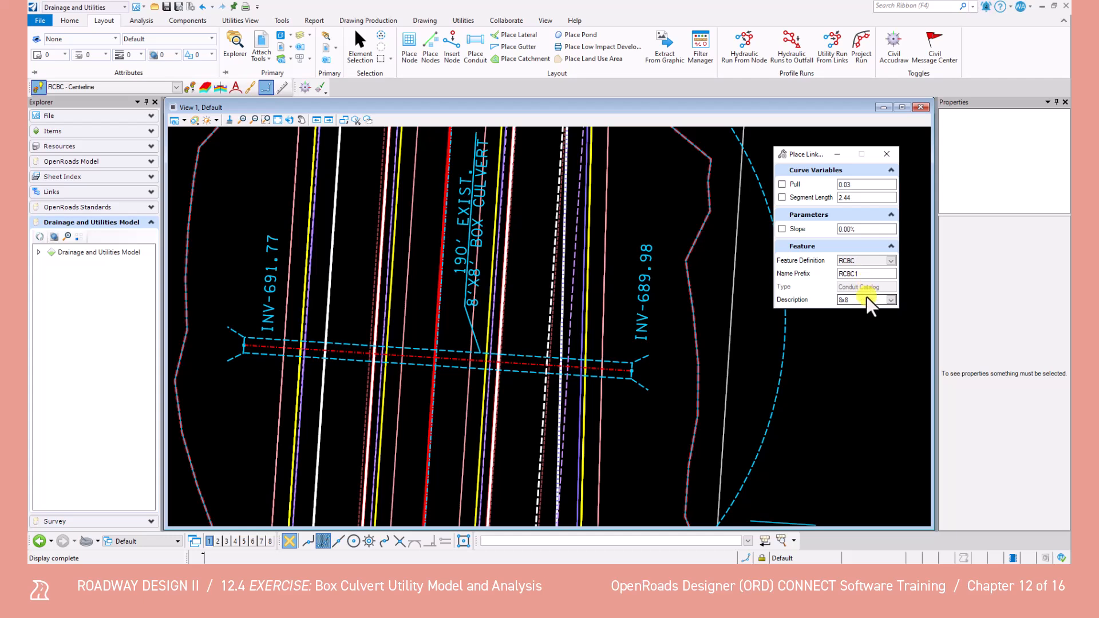
click(891, 300)
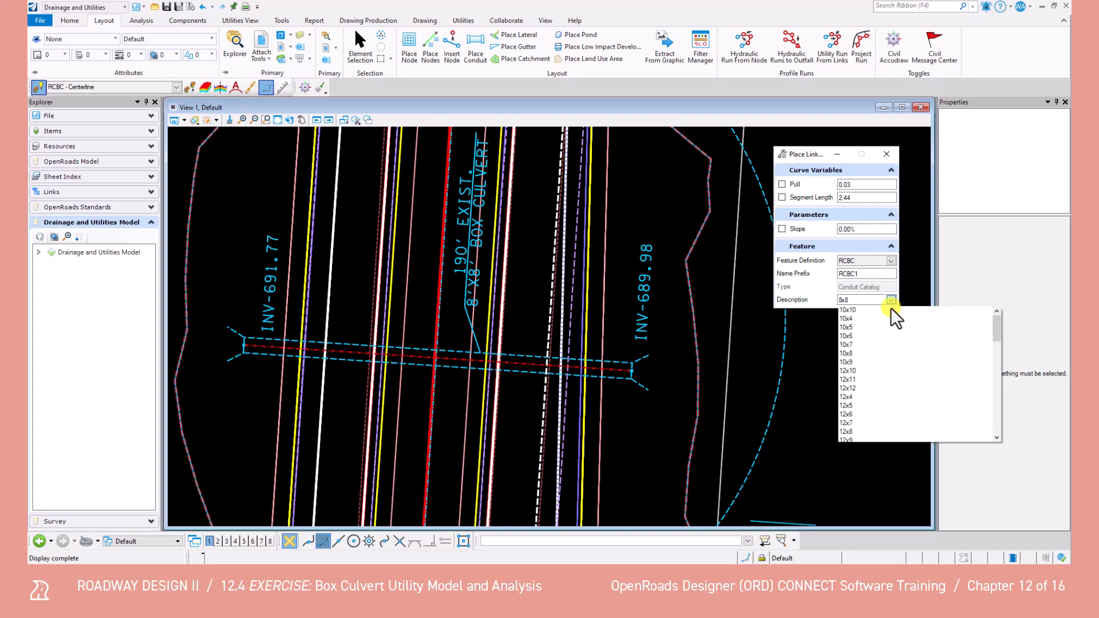
drag(995, 328, 1012, 433)
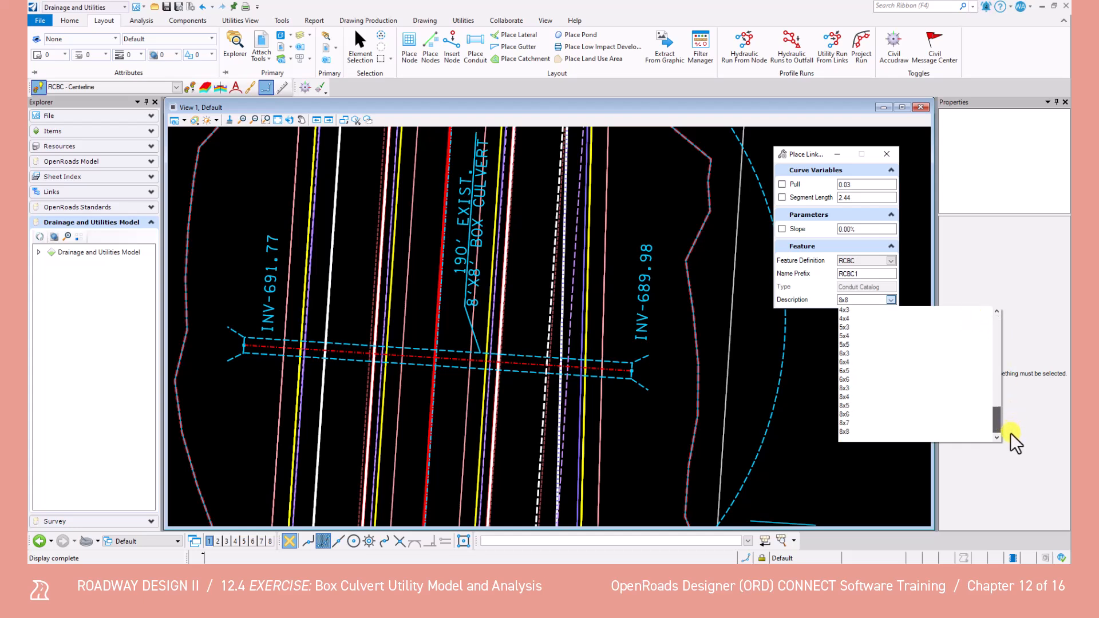
click(846, 433)
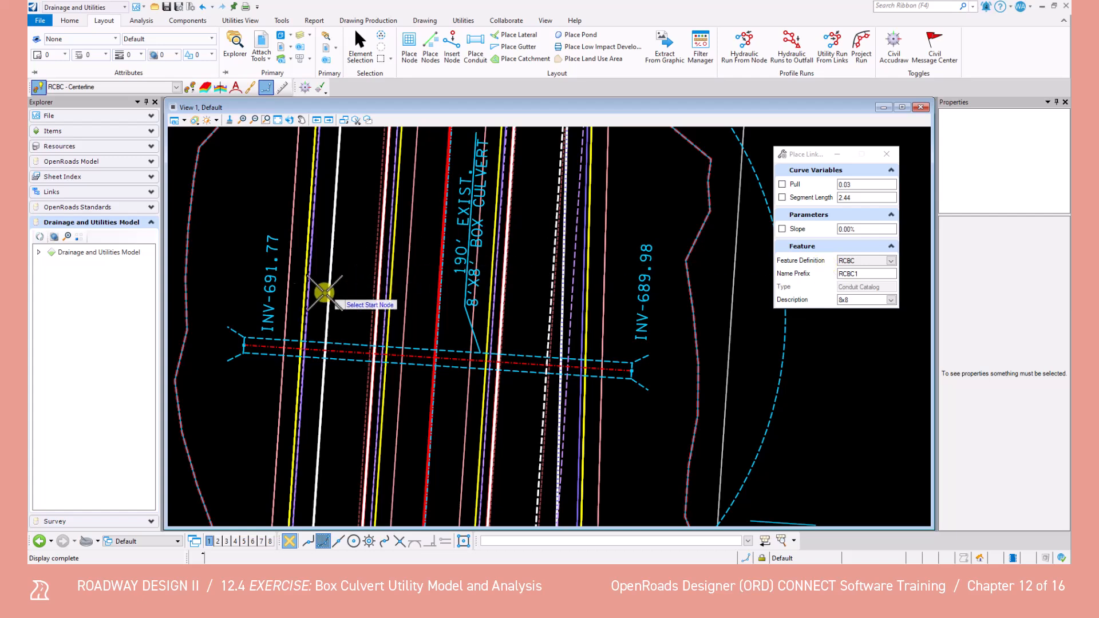
Place the RCBC conduit from the Begin Box Culvert node to the End Box Culvert node, and end the command
scroll(255, 339, up, 5)
click(266, 334)
middle_drag(688, 398, 515, 343)
scroll(522, 349, down, 5)
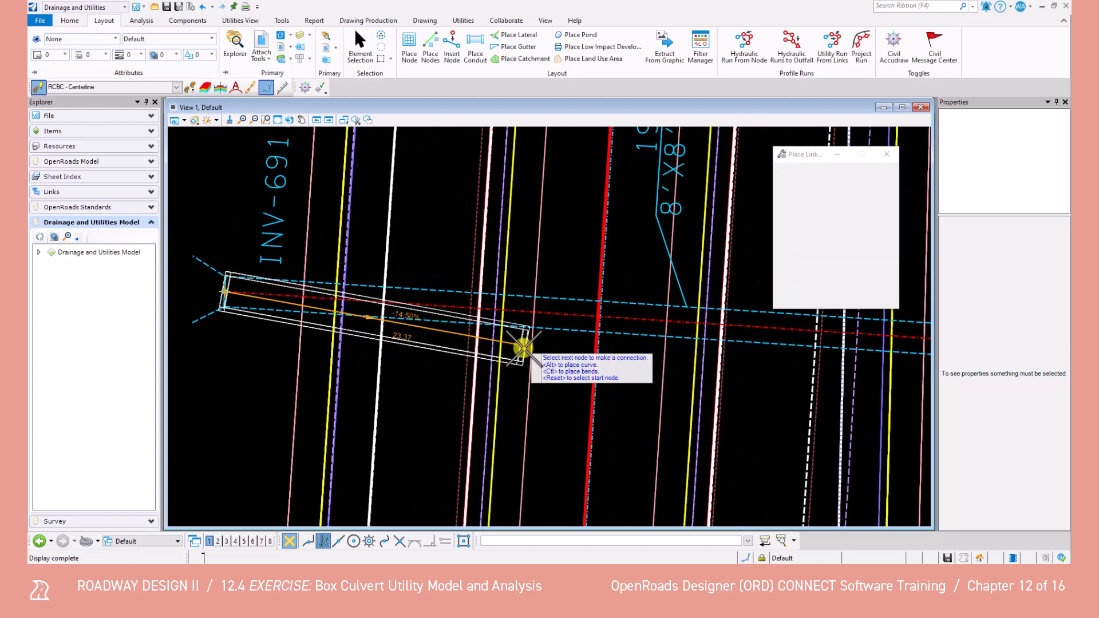
scroll(738, 354, up, 4)
scroll(777, 337, up, 1)
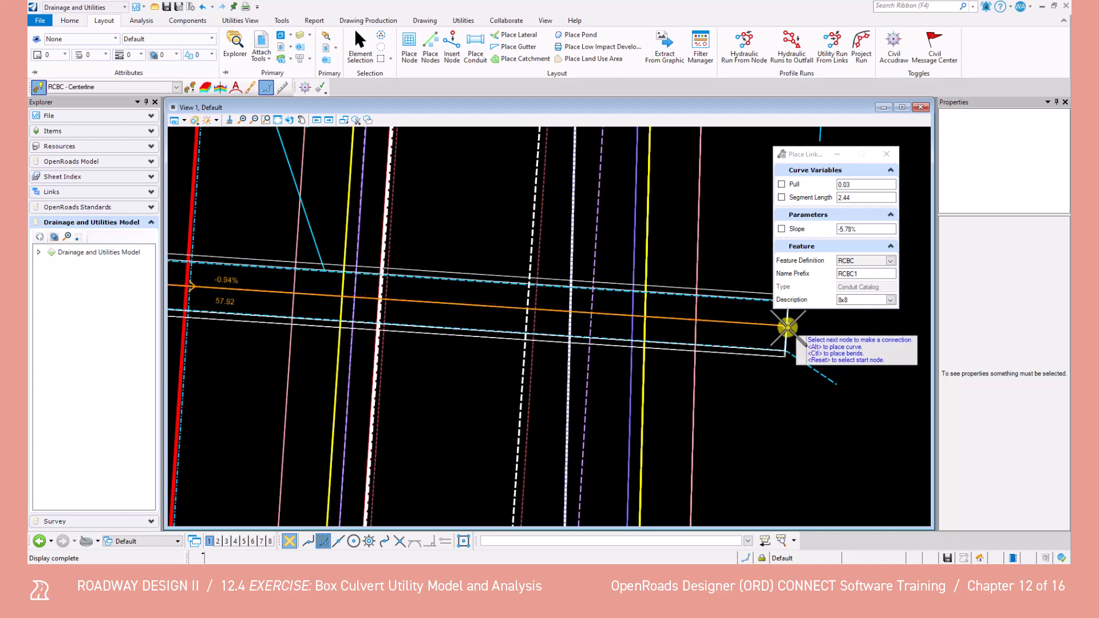
click(787, 327)
click(741, 389)
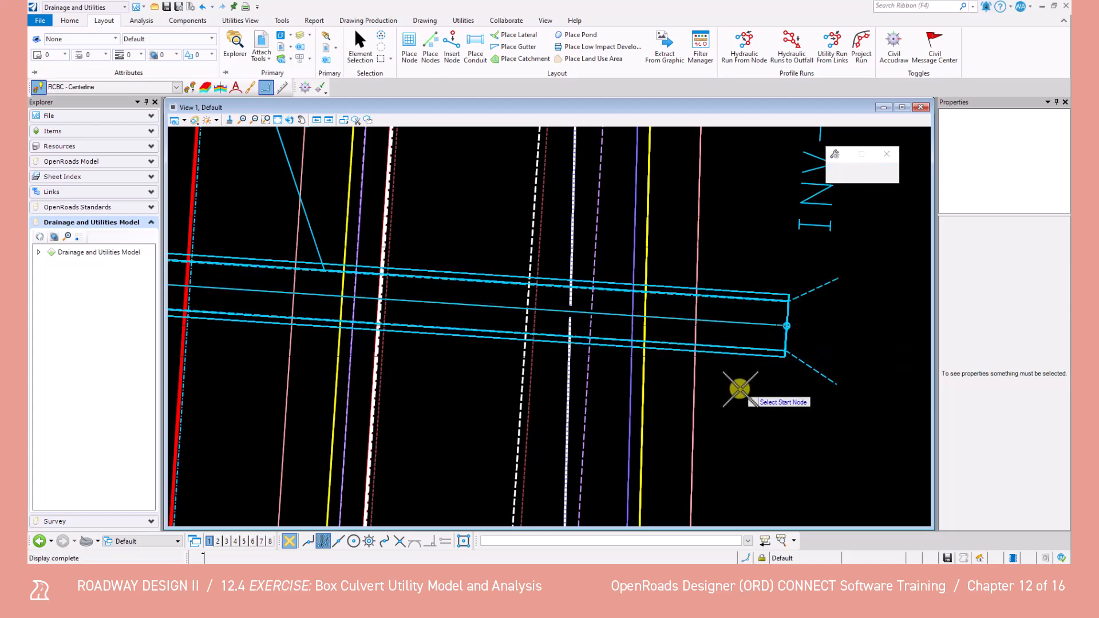
scroll(738, 386, down, 1)
scroll(538, 379, up, 1)
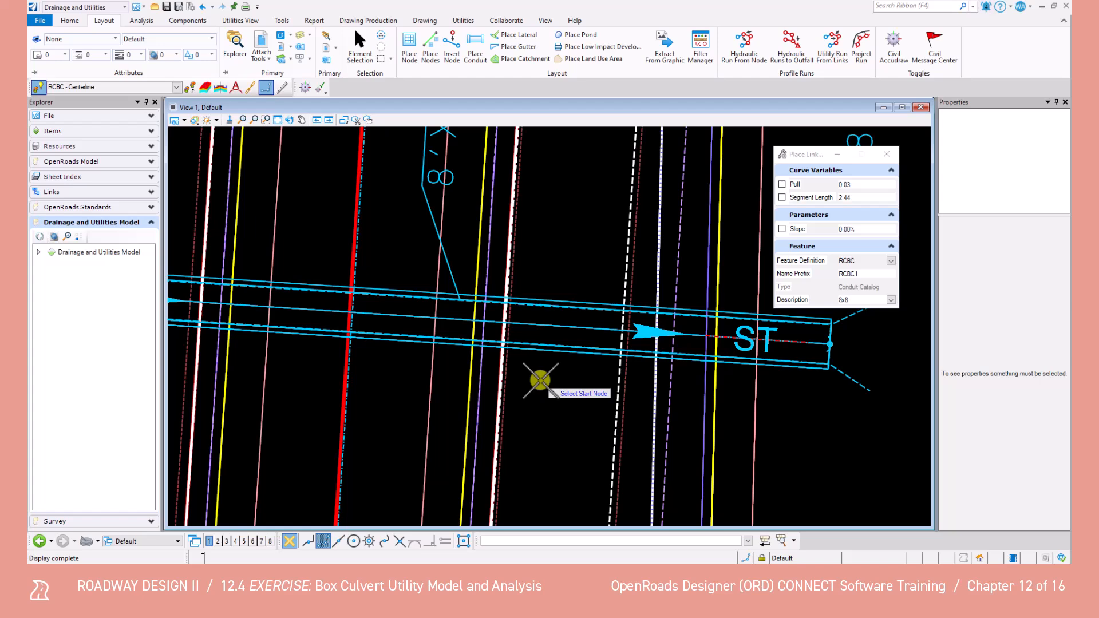
scroll(541, 380, down, 3)
click(356, 49)
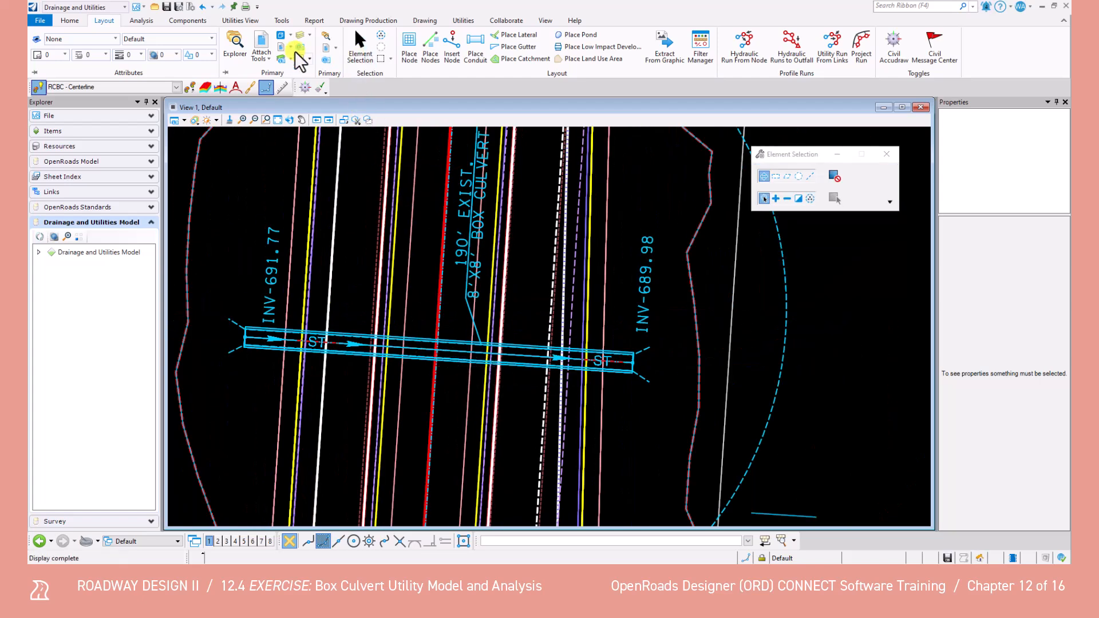
Turn off display of the ROAD-II-BC-Drainage Model.dgn Default-3D and ROAD-II-BC-Survey.dgn references, and save the file
click(264, 39)
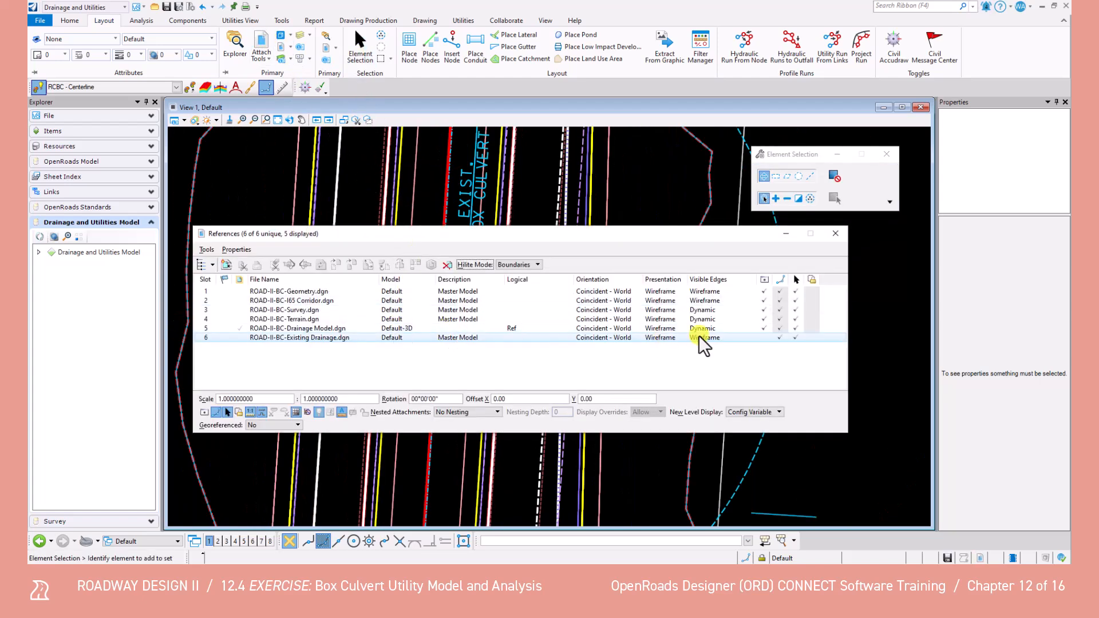
click(764, 329)
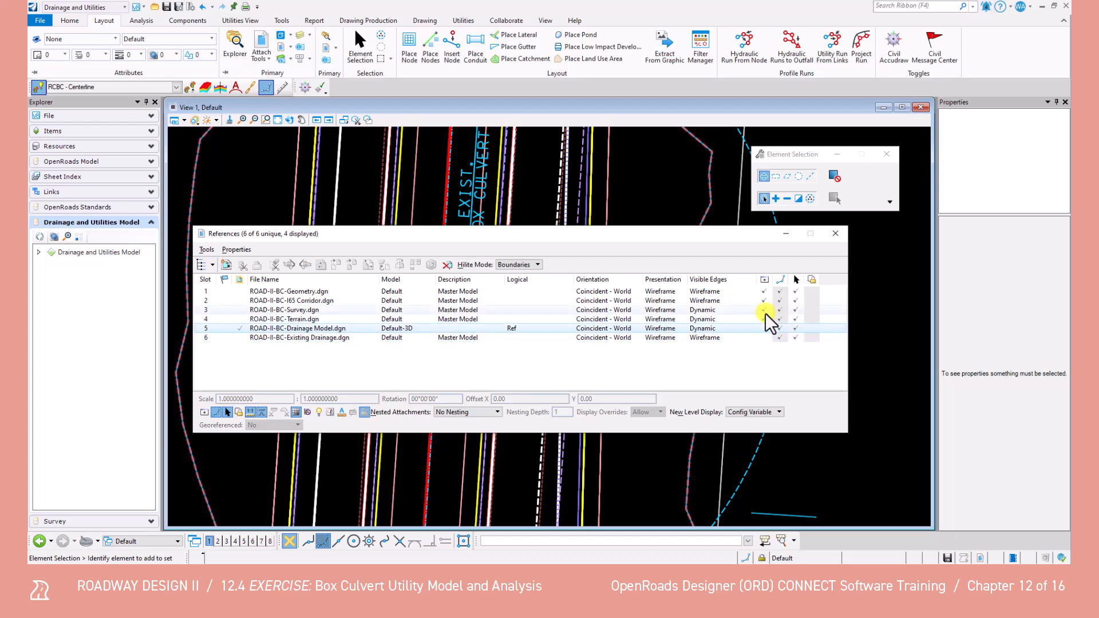
click(765, 309)
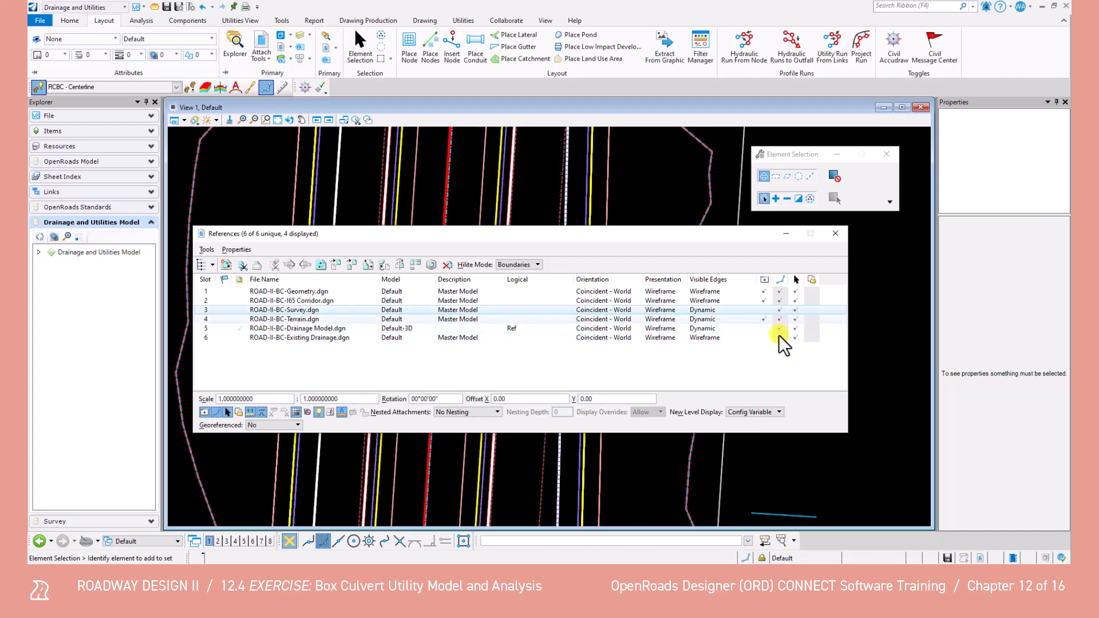
click(836, 233)
scroll(438, 342, down, 4)
scroll(438, 341, up, 5)
middle_drag(554, 334, 581, 340)
key(ctrl+s)
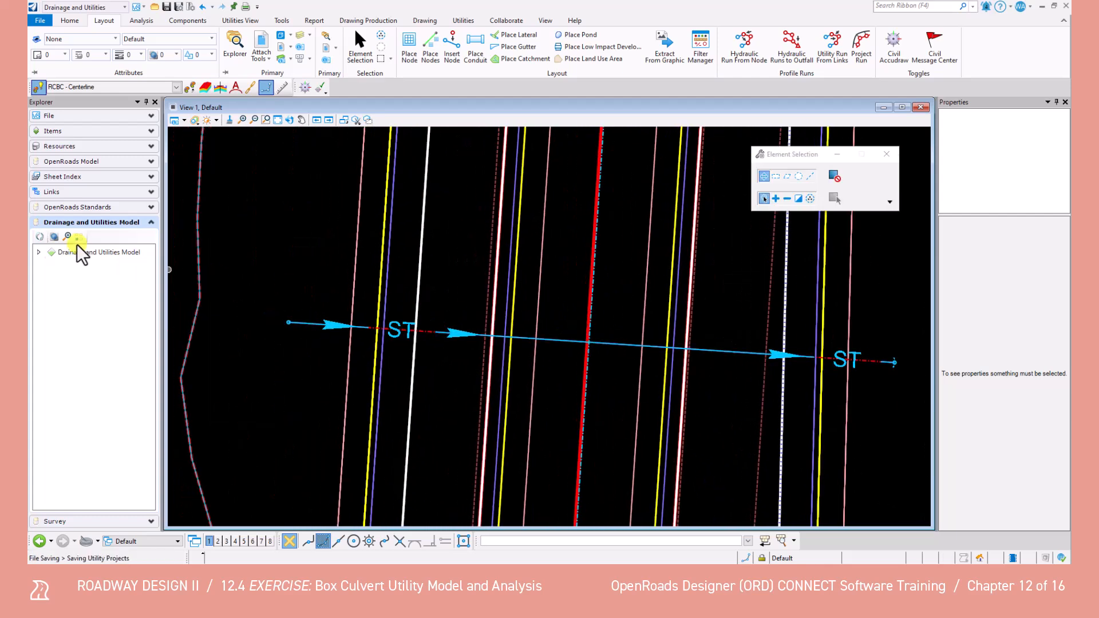
Expand the Drainage and Utilities Model down to the individual nodes and conduits of the ROAD-II-BC-Drainage Model
click(38, 252)
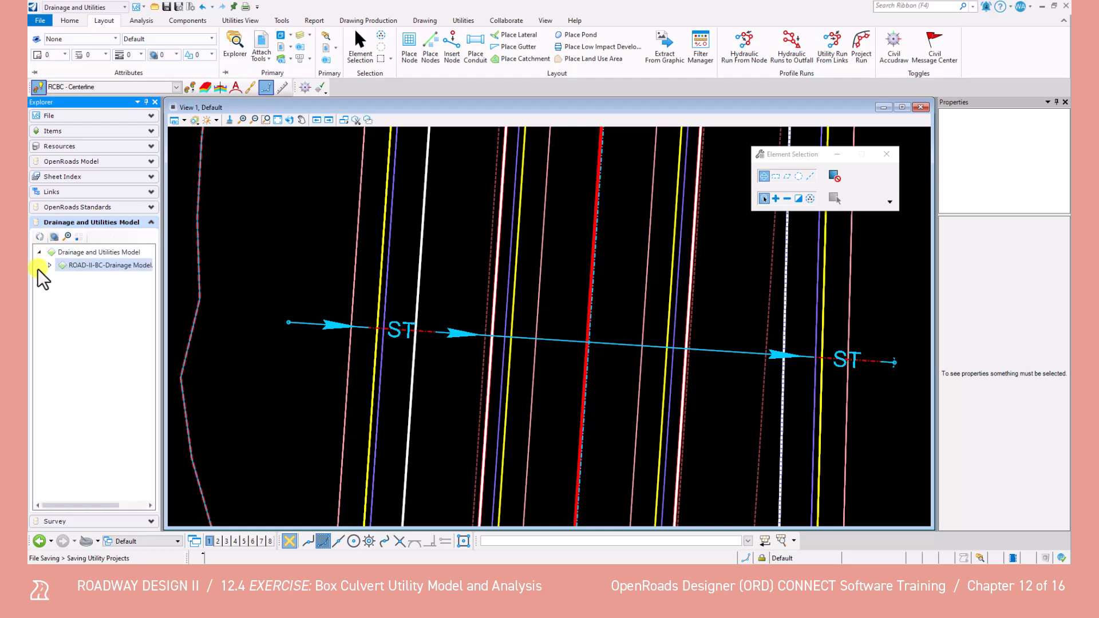
click(50, 265)
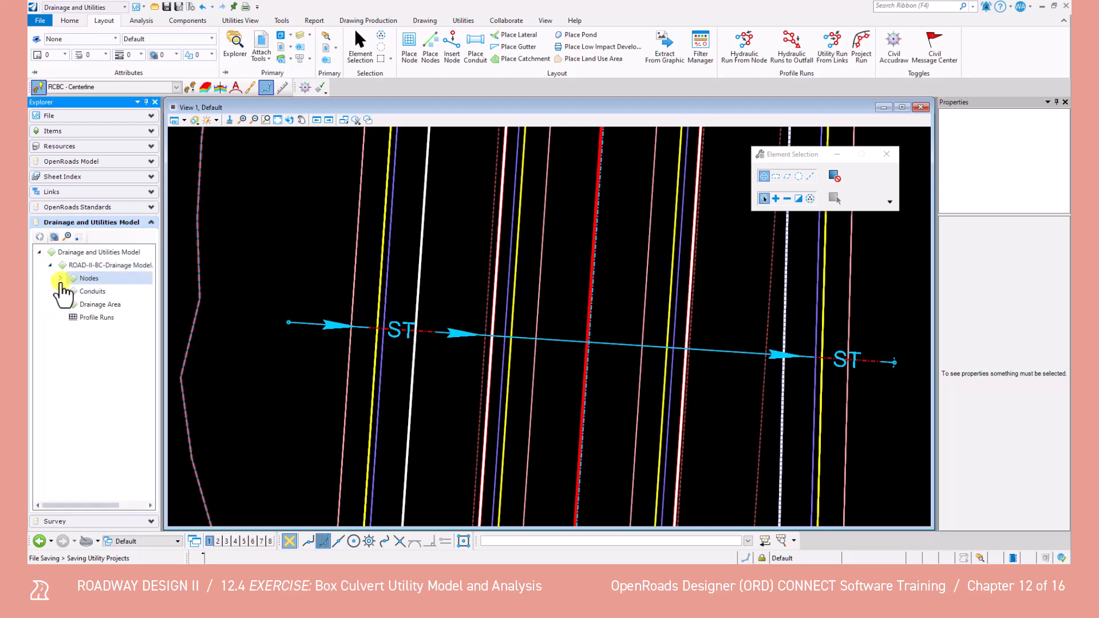
click(60, 279)
click(60, 318)
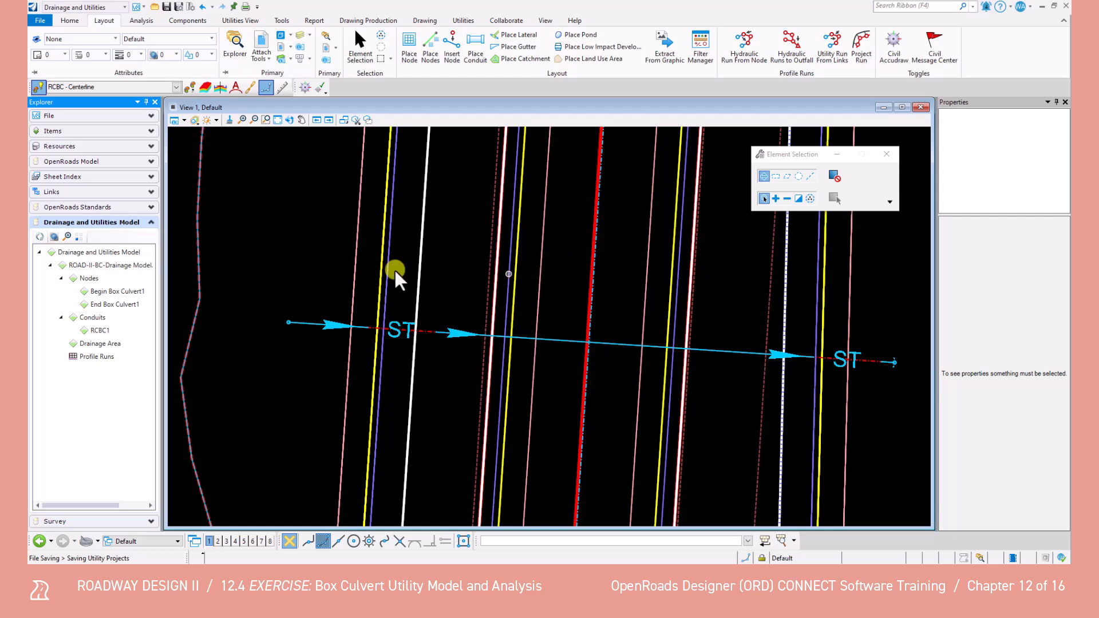
Set Flow (Known) to 464.00 cfs in the Begin Box Culvert1 node's drainage utility properties, and close them
right_click(112, 292)
click(155, 313)
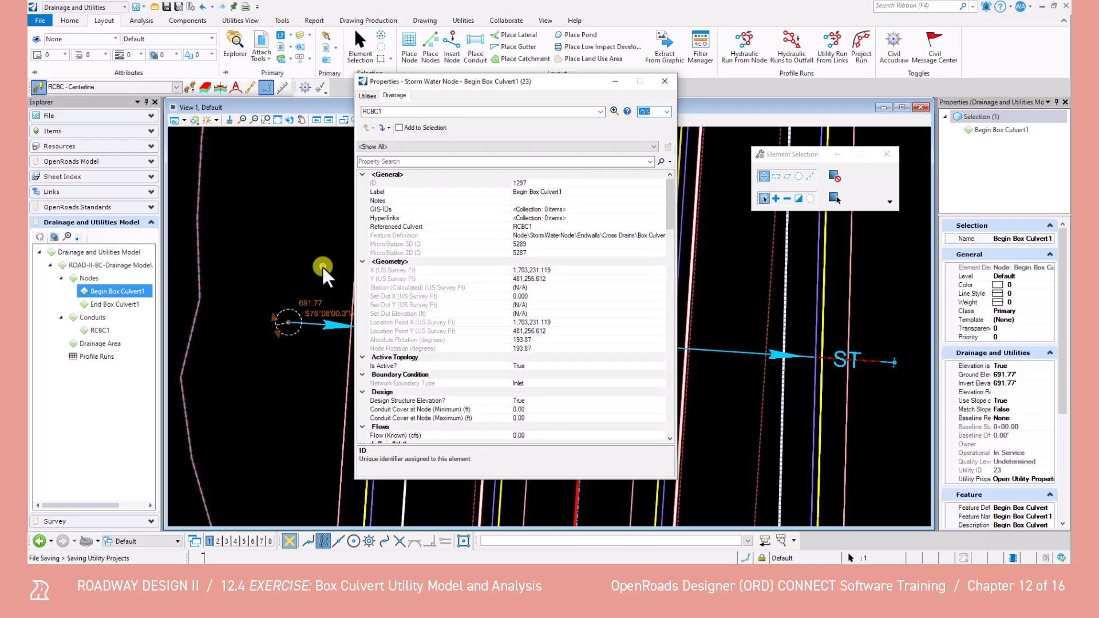
click(384, 94)
scroll(452, 338, down, 4)
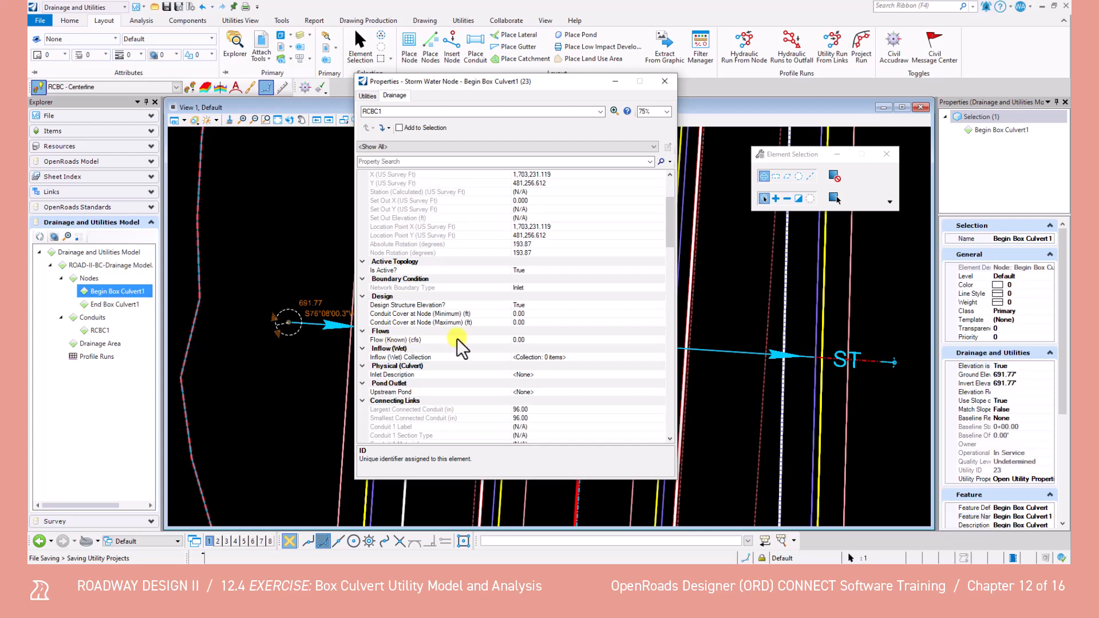
click(530, 340)
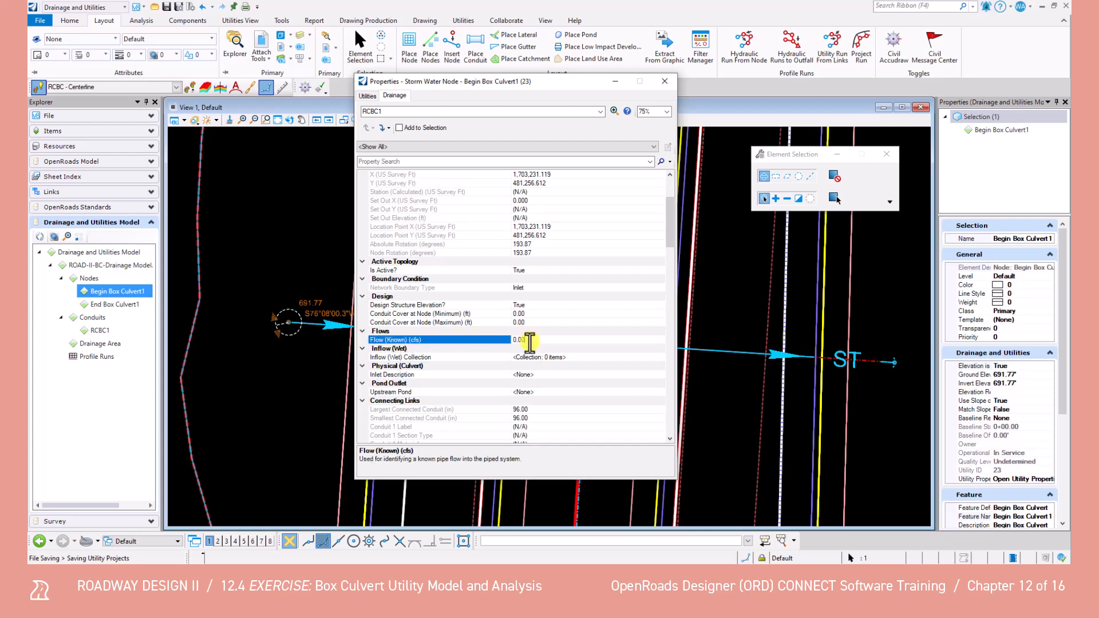
drag(530, 339, 499, 340)
key(Return)
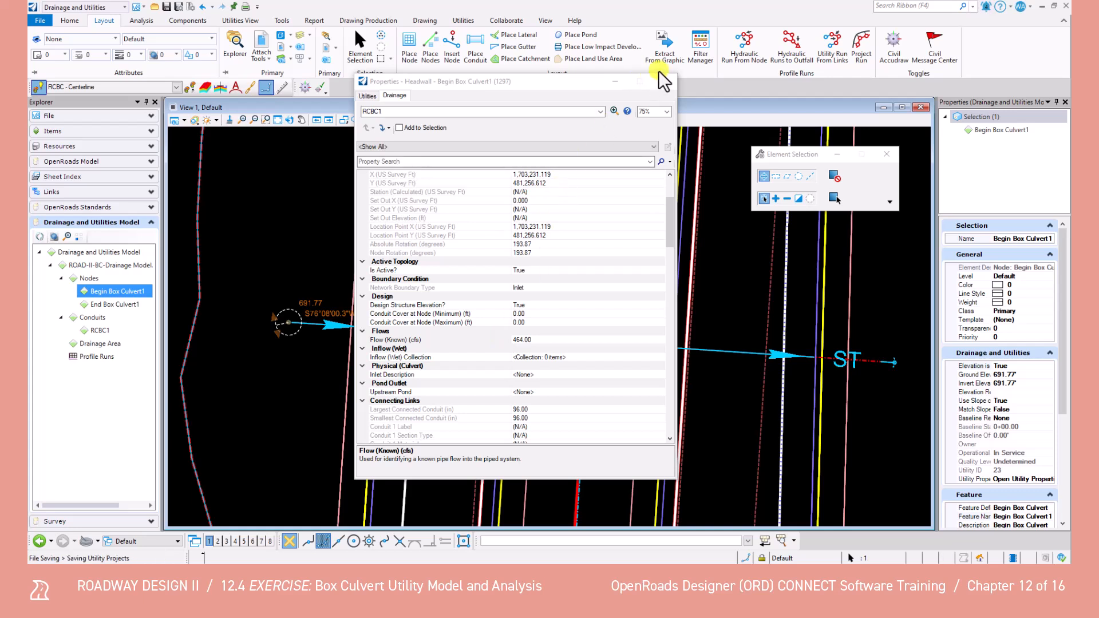
click(674, 84)
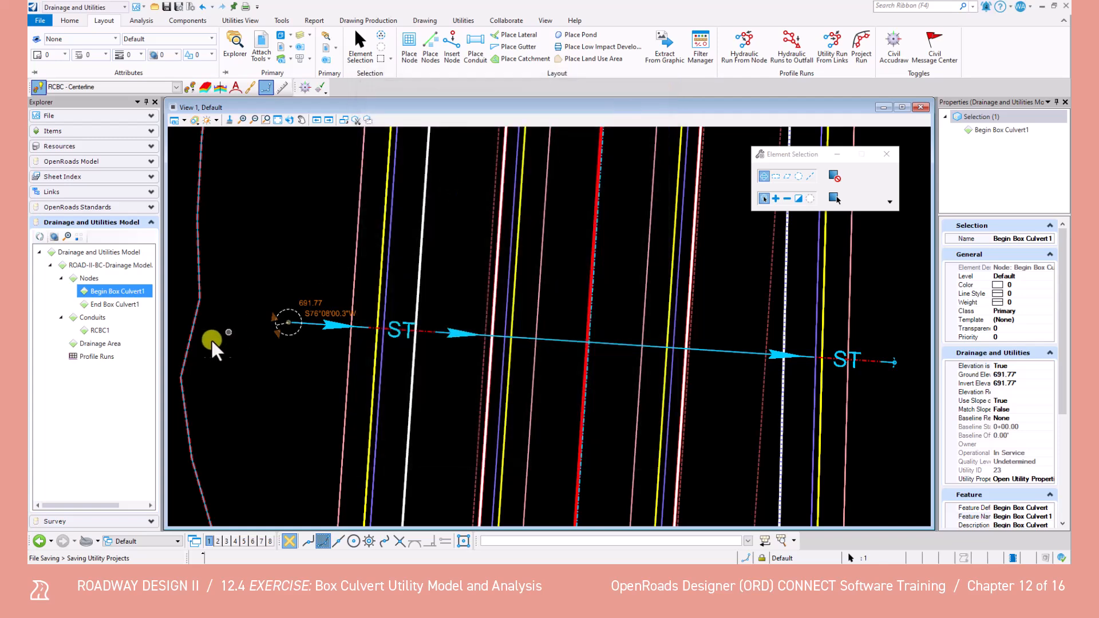
Open the drainage utility properties of conduit RCBC1 and set Is Culvert? to True
right_click(100, 330)
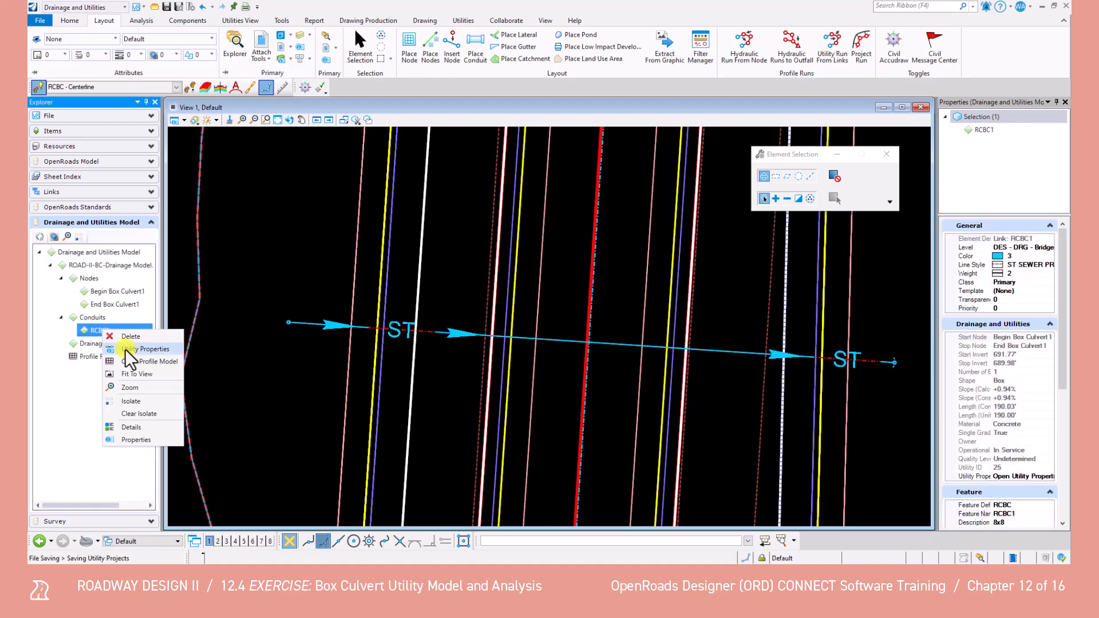
click(142, 349)
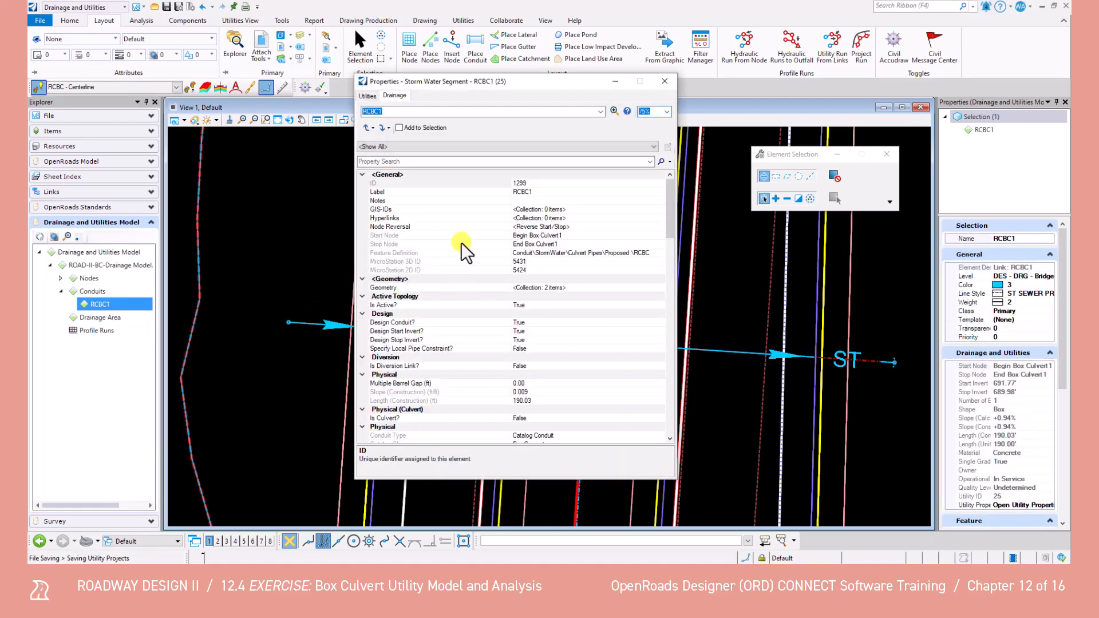
click(398, 95)
drag(669, 198, 668, 221)
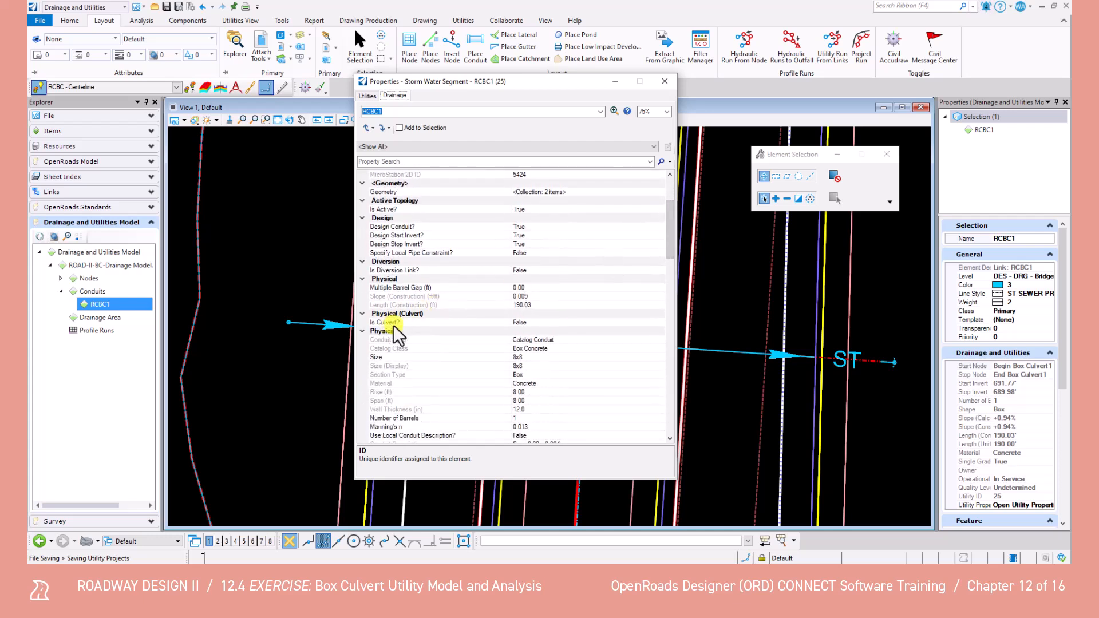
click(520, 321)
click(660, 323)
click(586, 331)
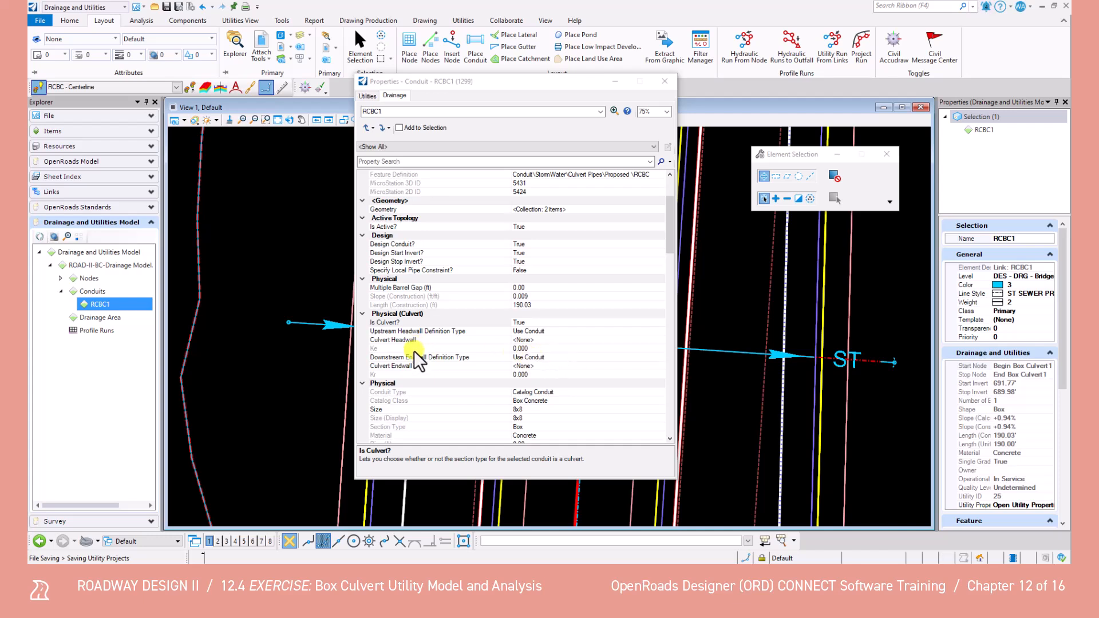
Set both the Culvert Headwall and Culvert Endwall of conduit RCBC1 to 30° to 75° wingwall flares, and close the properties
click(529, 339)
click(658, 339)
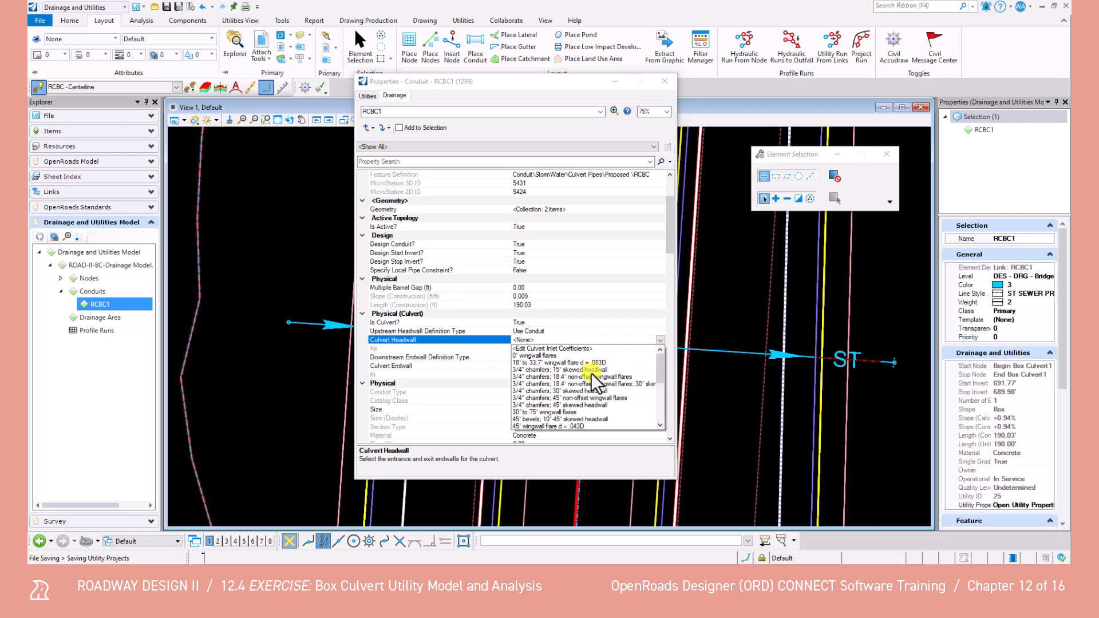
click(565, 412)
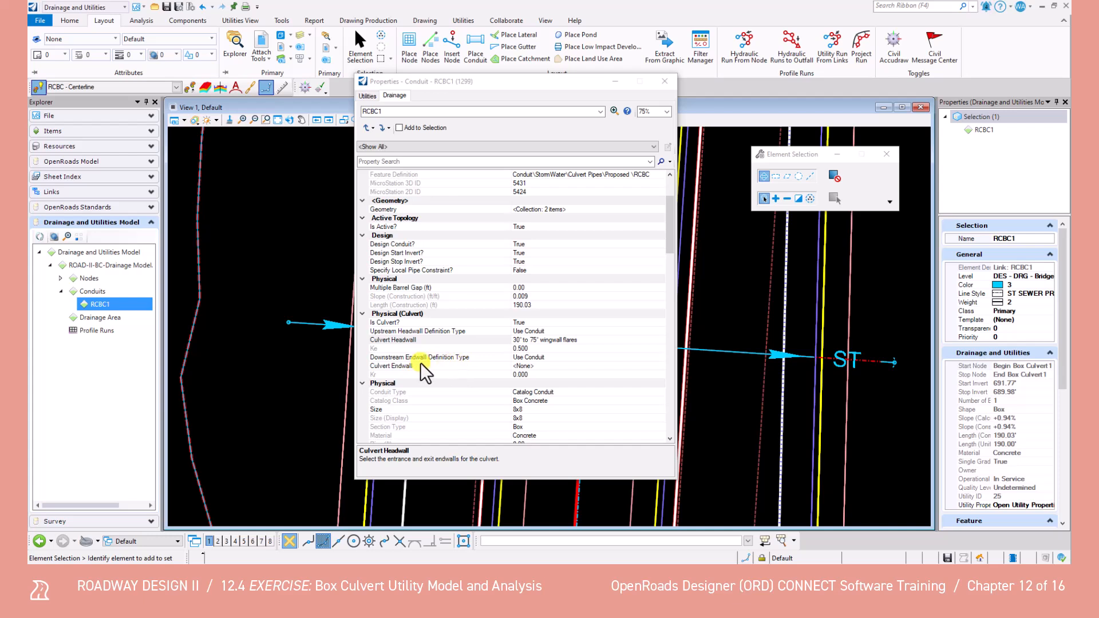
click(657, 364)
click(660, 365)
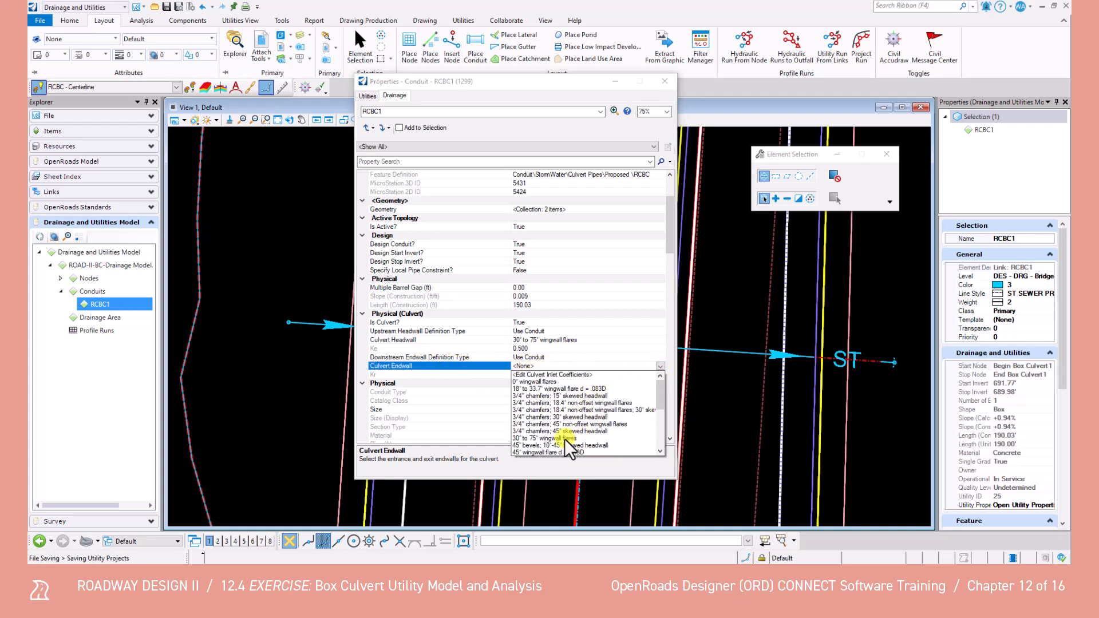
click(532, 439)
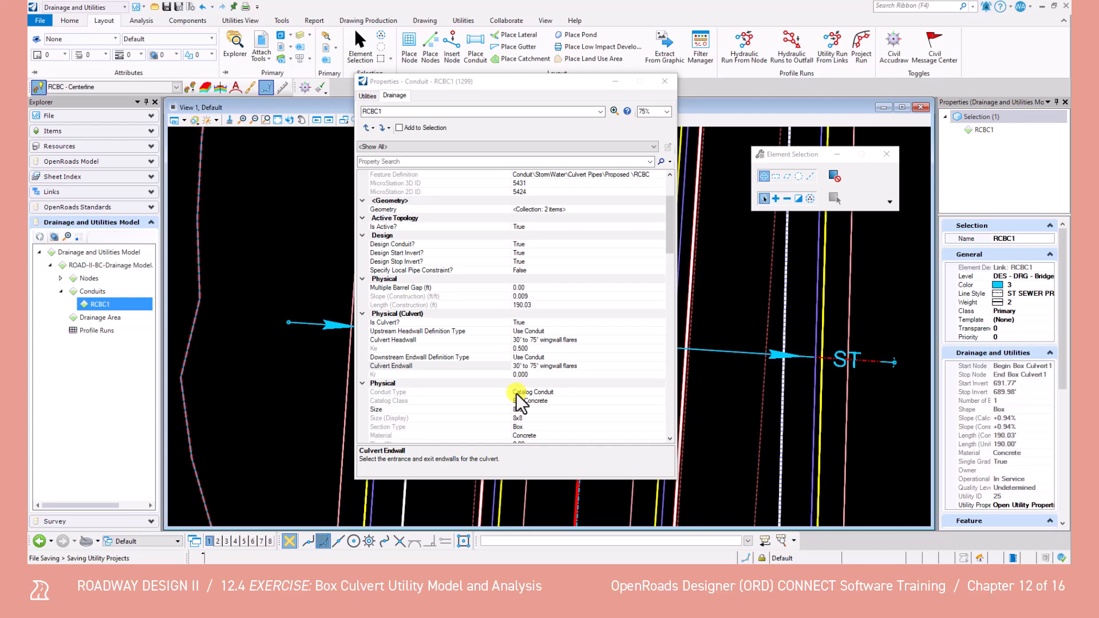
click(664, 82)
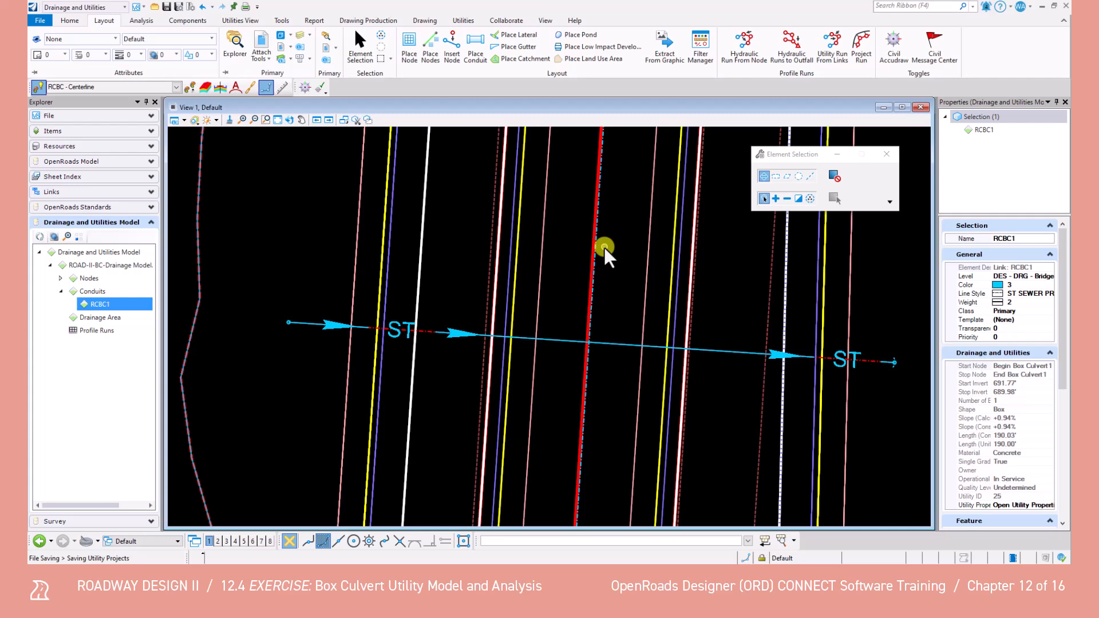
Make 100 Year HEC 22 Analysis - Shelbyville the current drainage scenario and close the scenario list
click(134, 21)
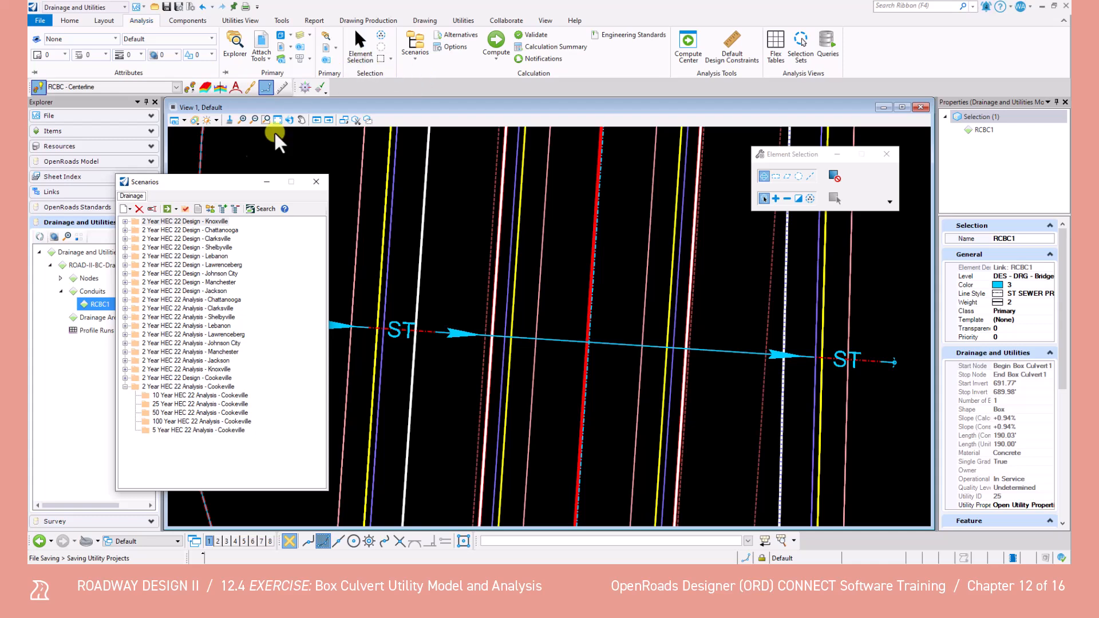
click(124, 318)
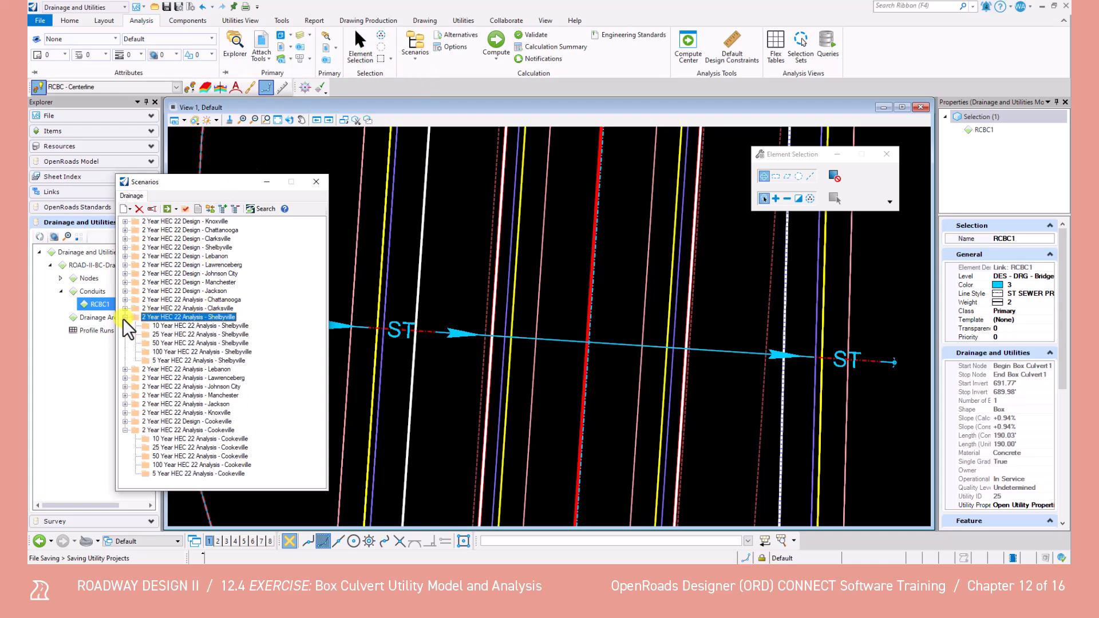
right_click(168, 350)
click(193, 362)
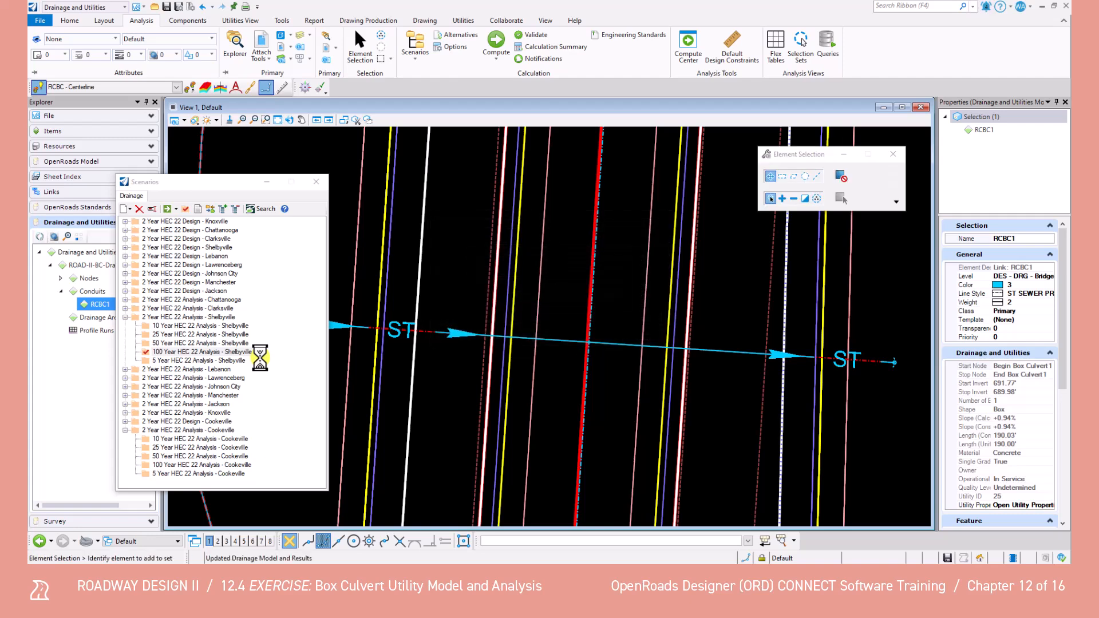
click(316, 182)
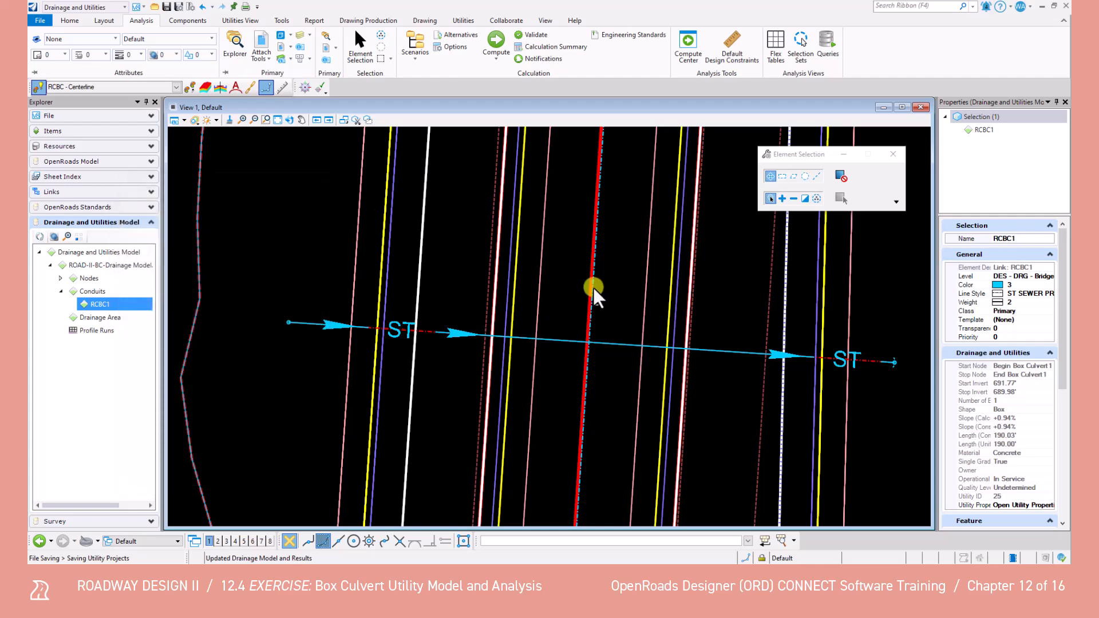
Compute the active scenario, close the calculation summary and message center, and save the file
click(503, 57)
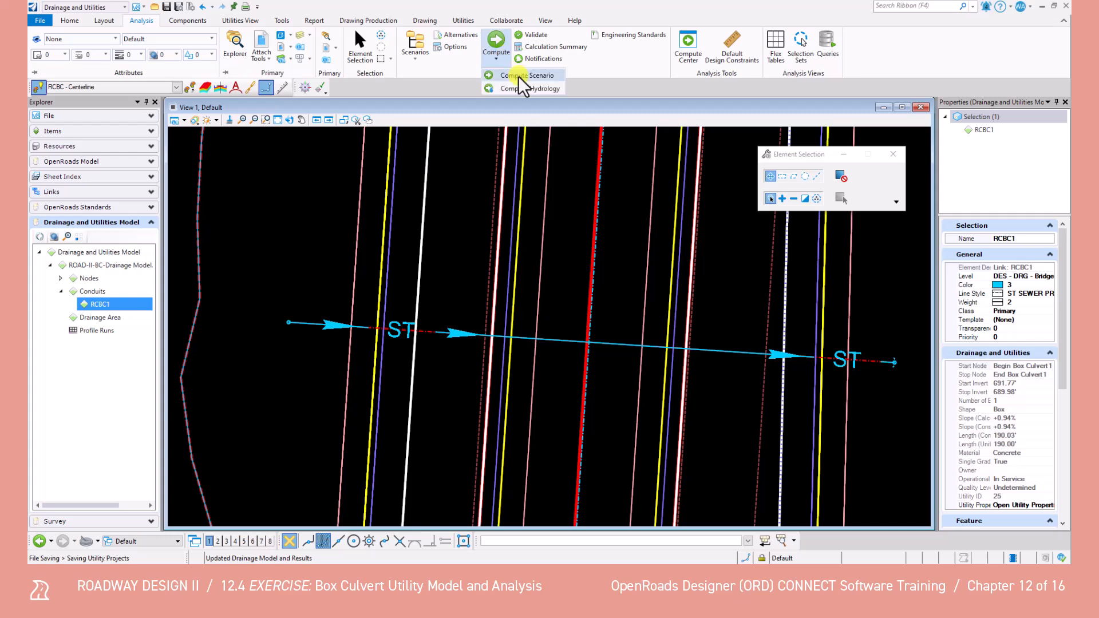
click(518, 77)
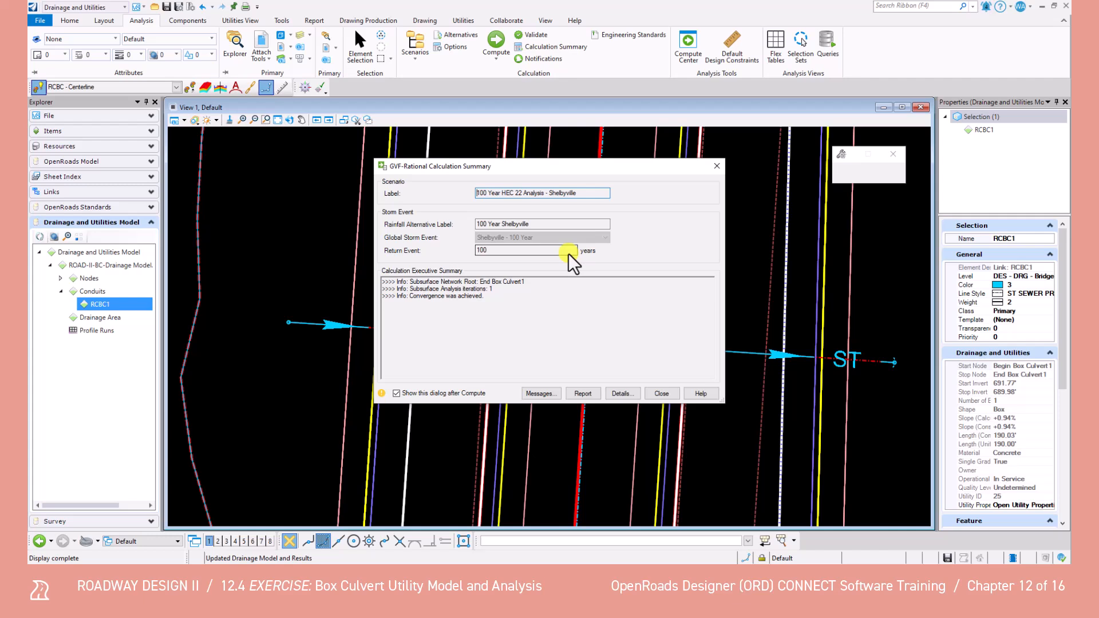
click(658, 394)
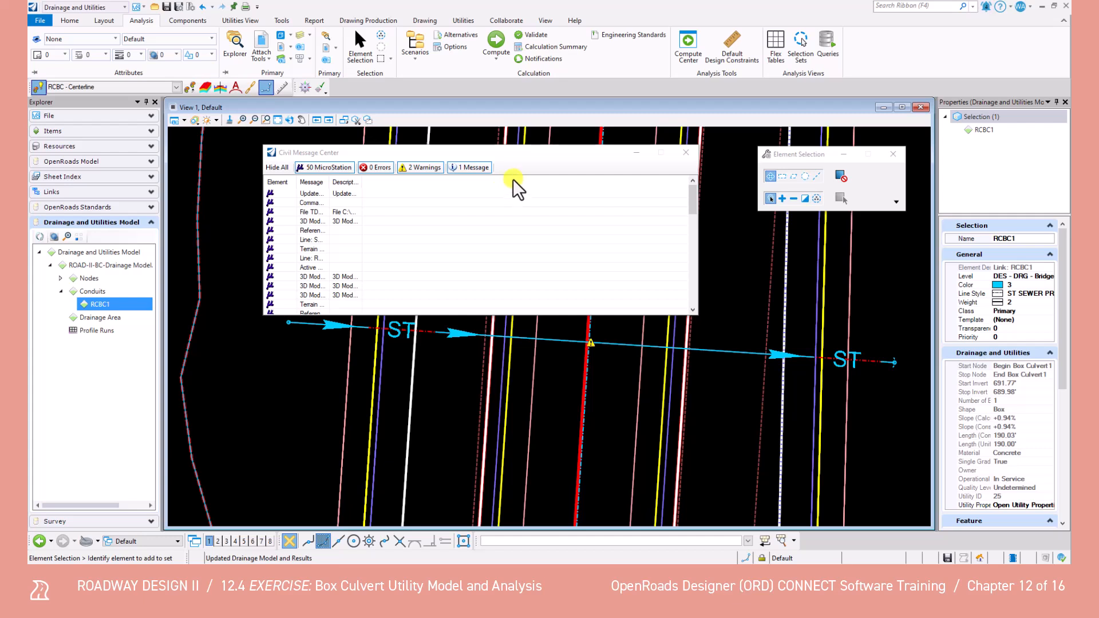
click(684, 151)
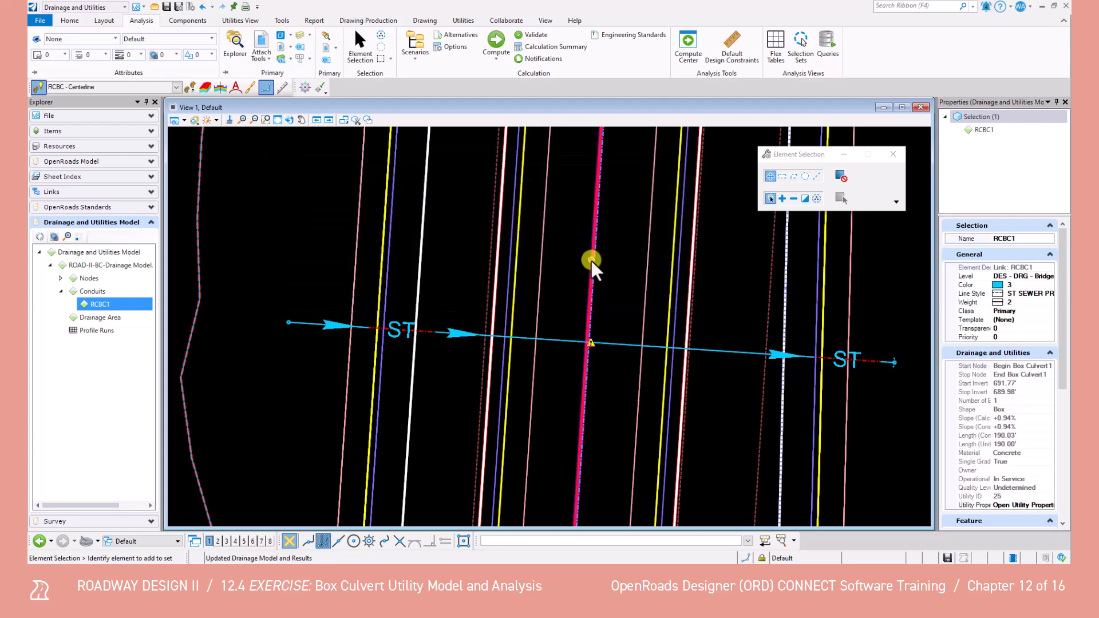
key(ctrl+s)
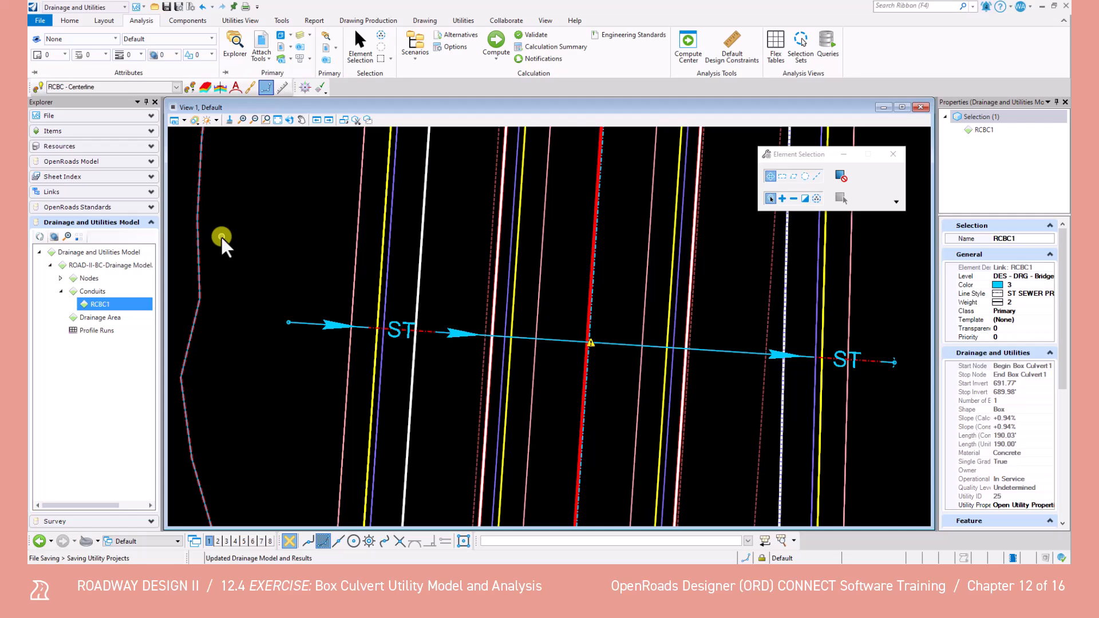
Create a profile run named Profile Run along conduit RCBC1, with Node Draw Type Box and feature definition Prop Storm Sewer
right_click(97, 331)
click(140, 353)
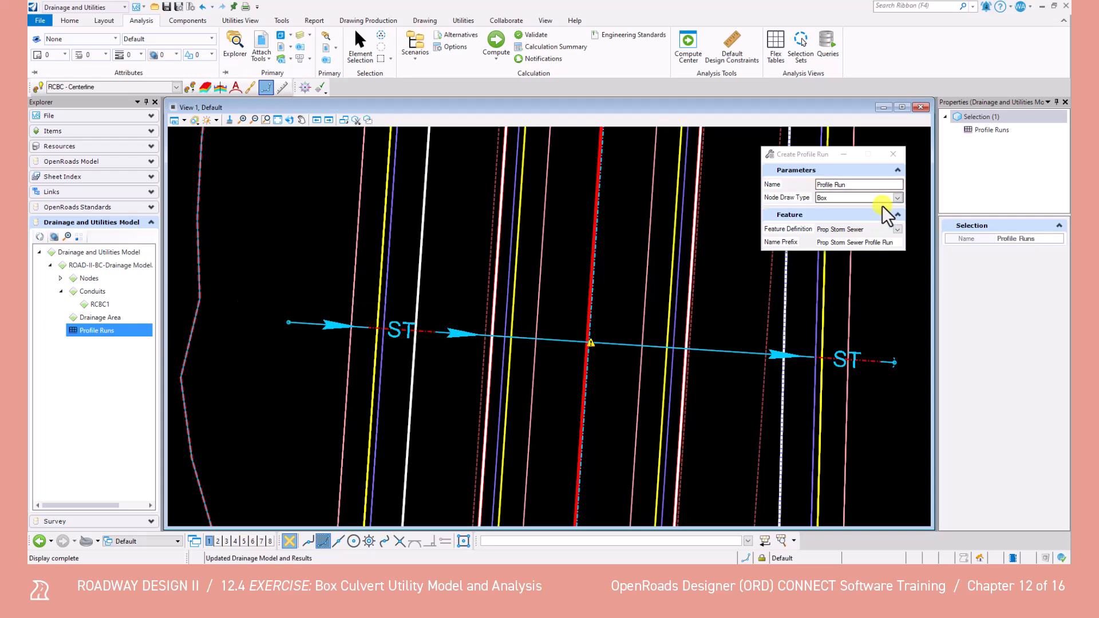
drag(820, 152, 754, 158)
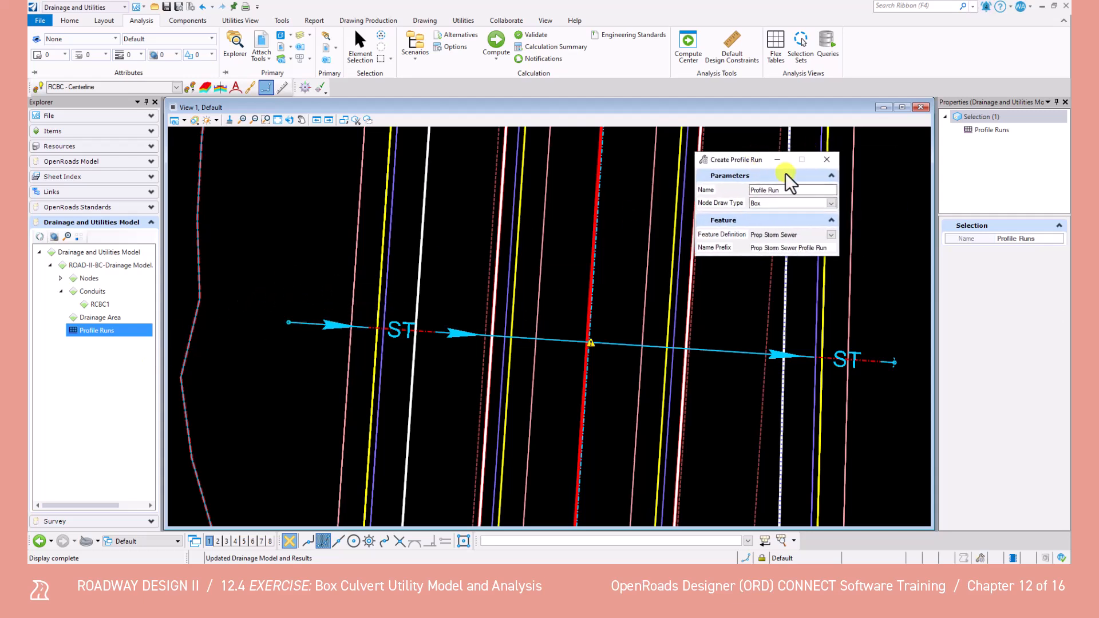
click(830, 235)
scroll(781, 251, up, 4)
scroll(782, 321, down, 4)
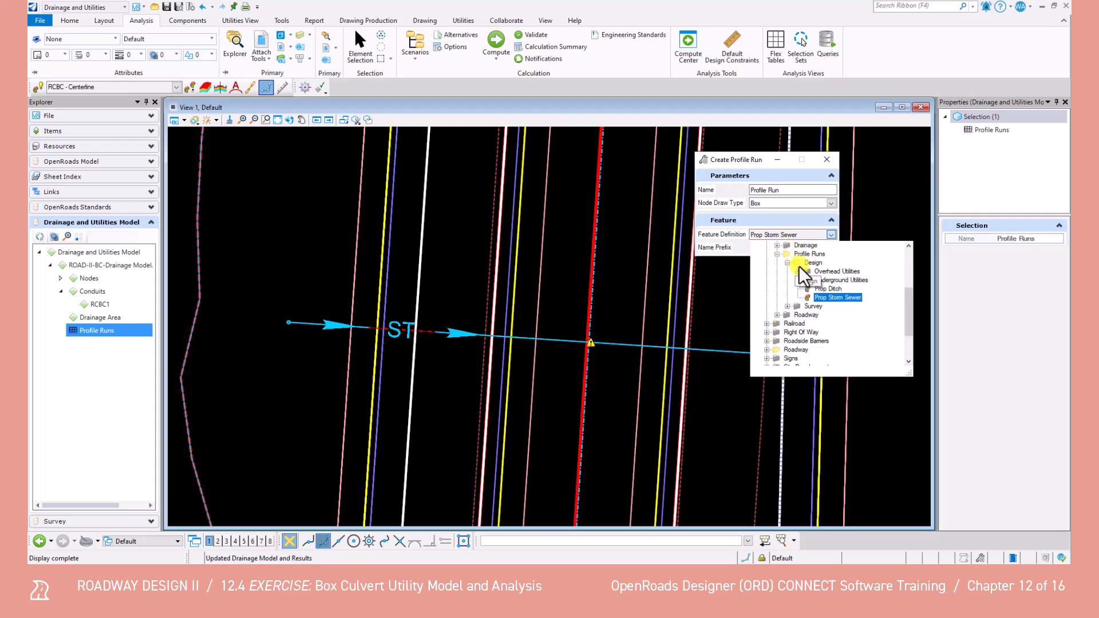
scroll(906, 300, up, 2)
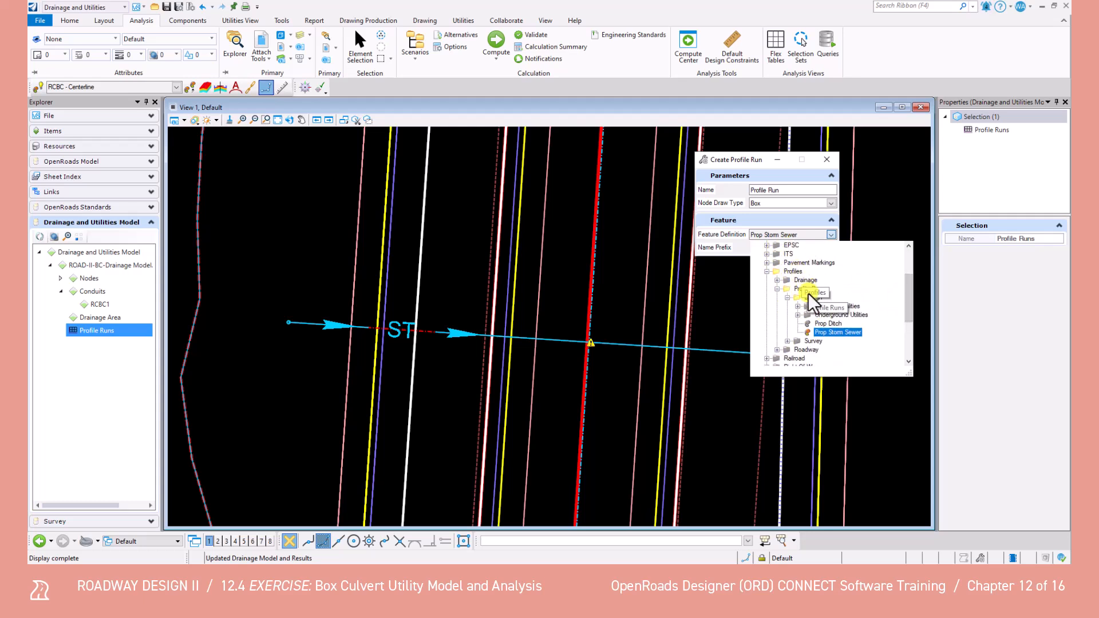
click(837, 333)
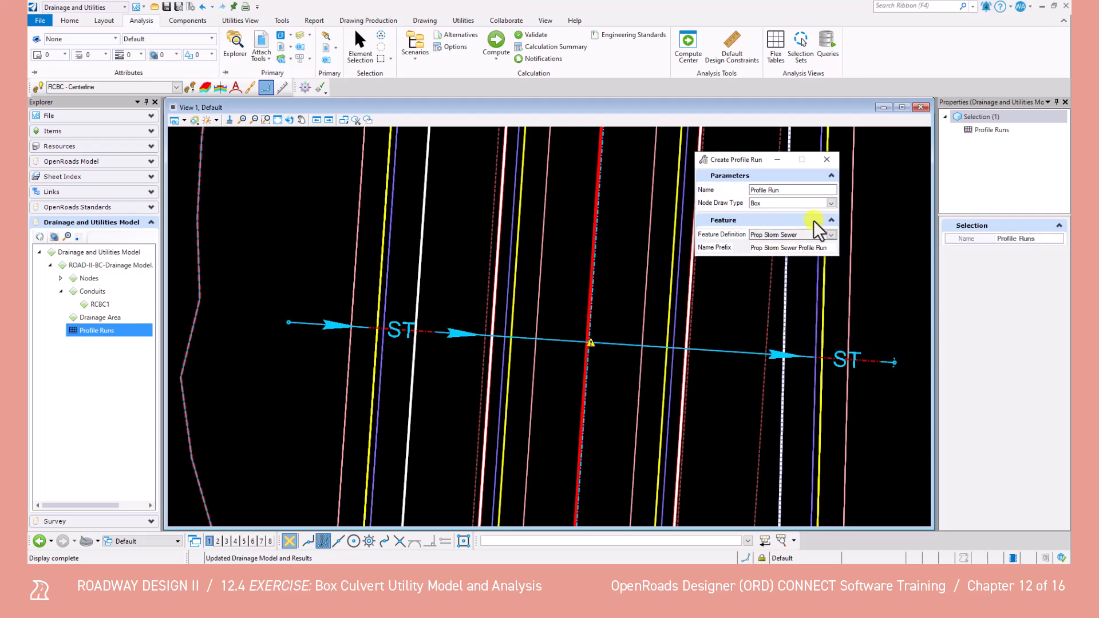
click(831, 204)
click(765, 213)
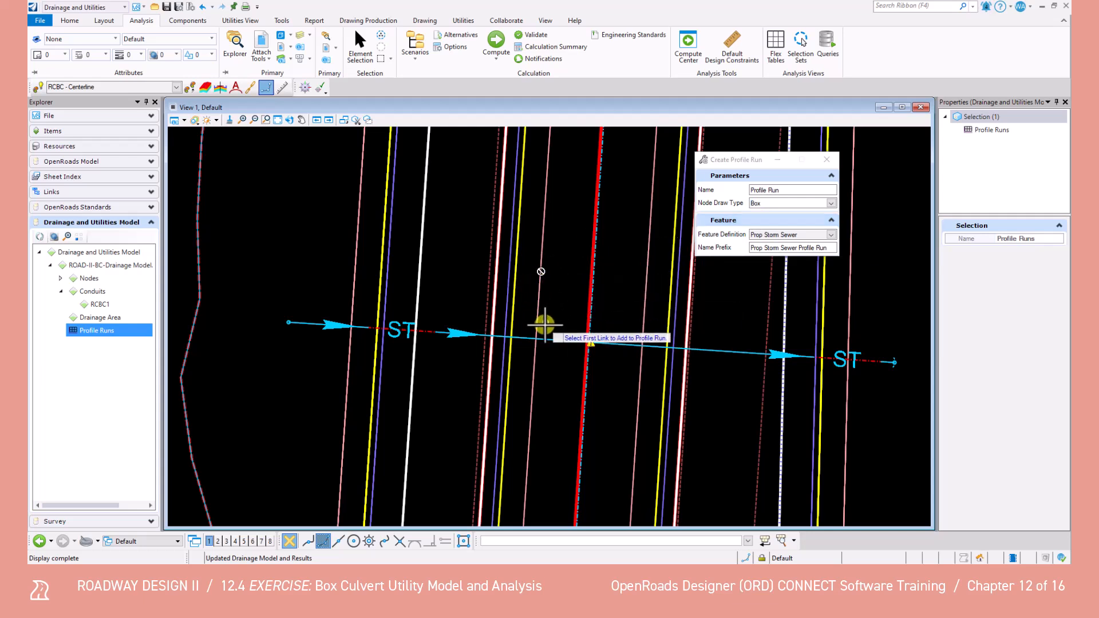
click(554, 341)
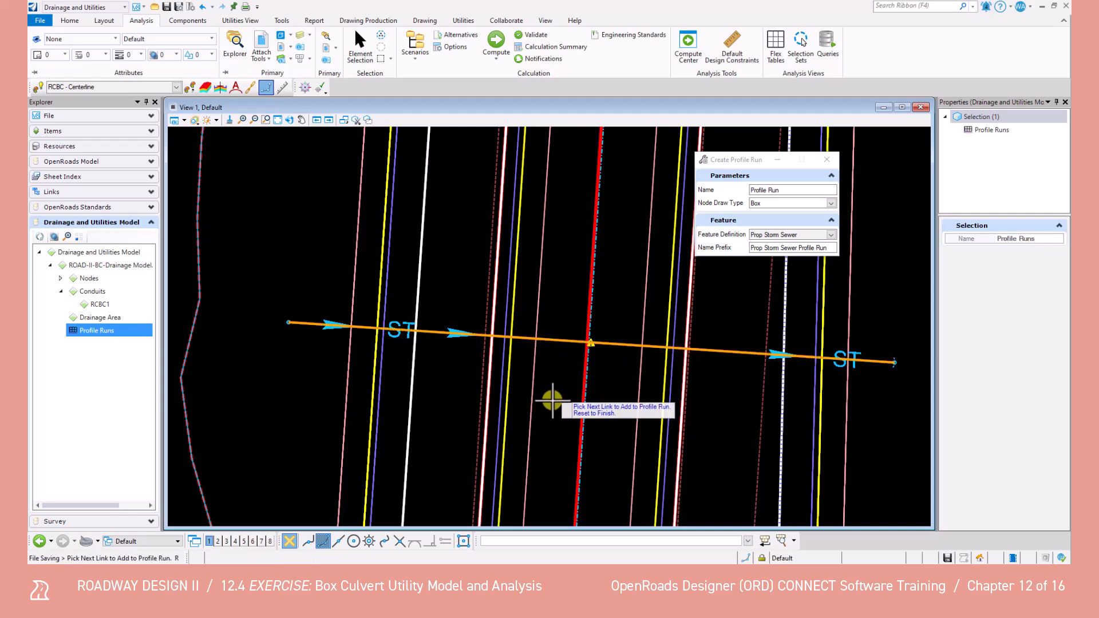
right_click(538, 361)
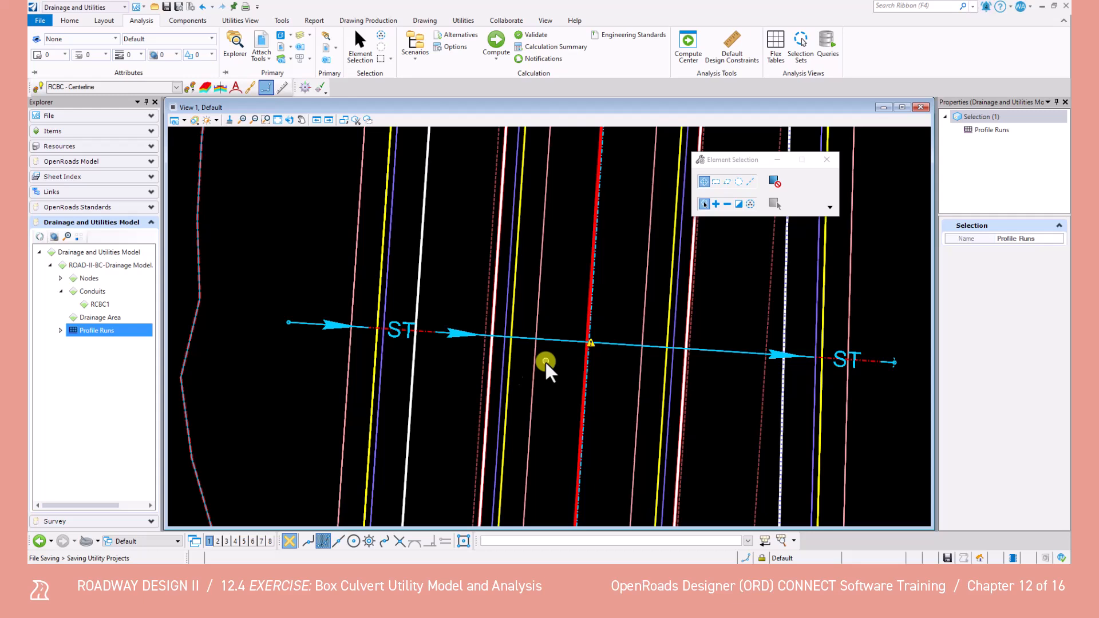
click(61, 330)
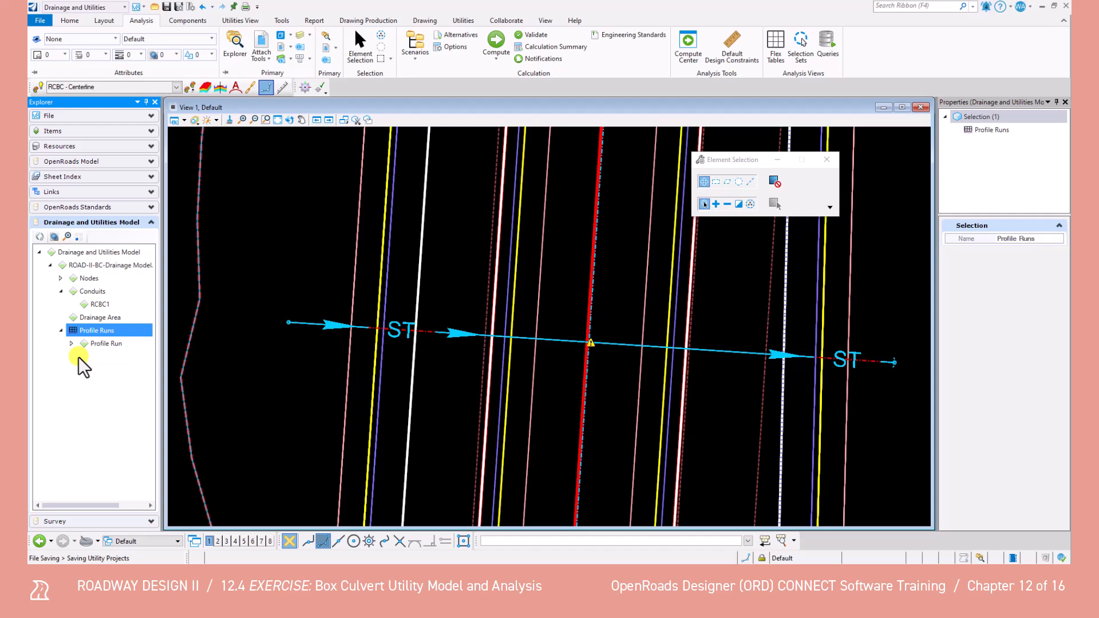
Save the design file under the new name ROAD-II-BC-Drainage Model-Copy.dgn, declining to compact the database
click(40, 20)
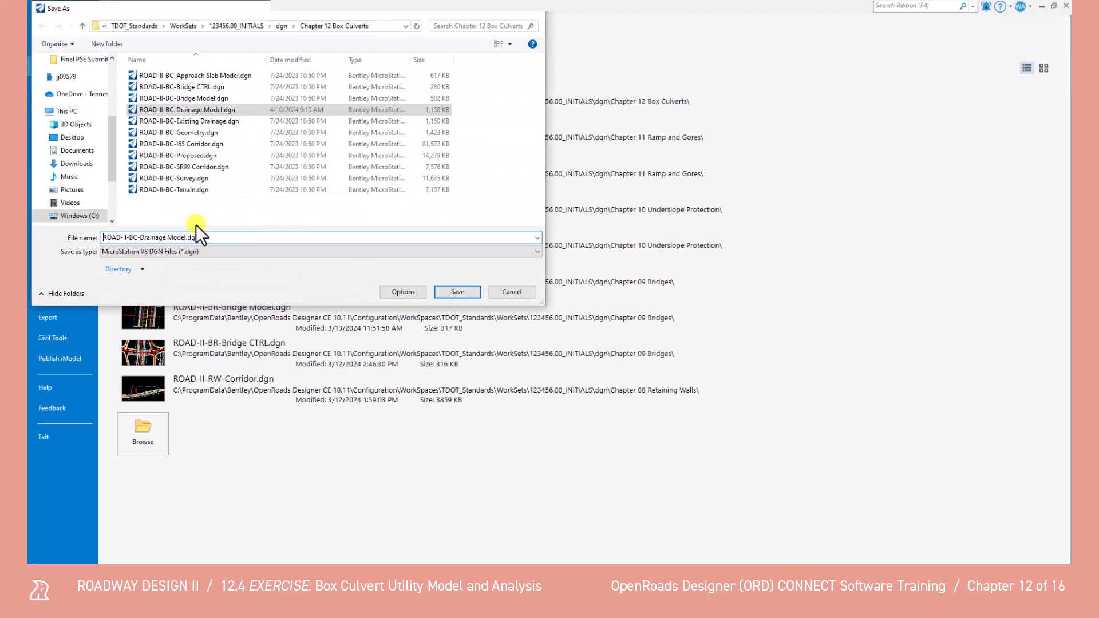
click(187, 237)
text(-Copy)
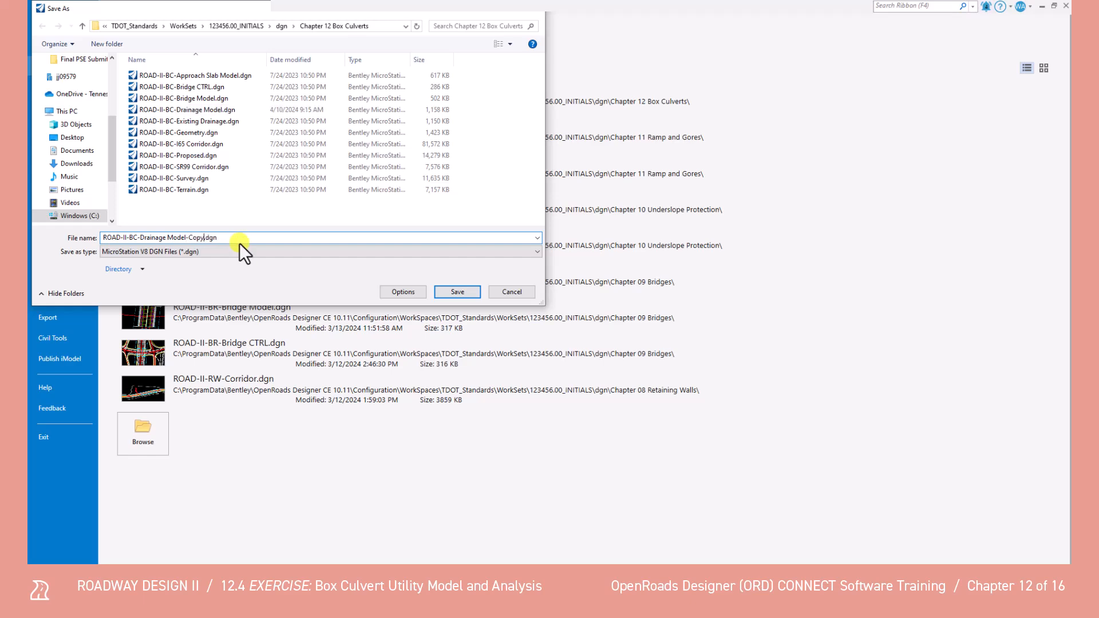
click(459, 292)
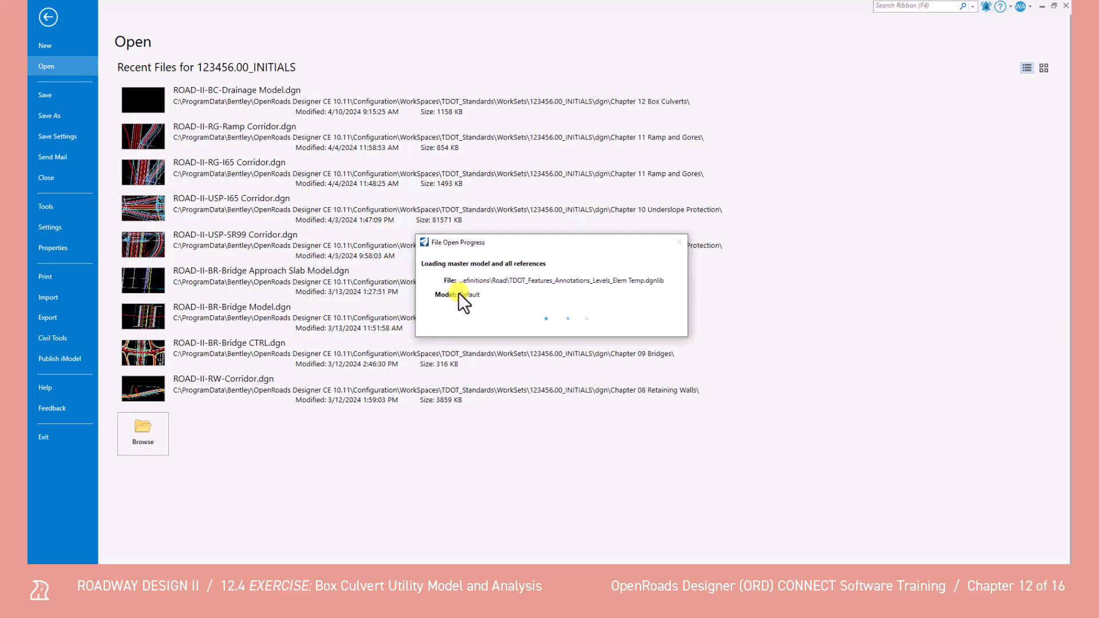
drag(498, 252, 518, 168)
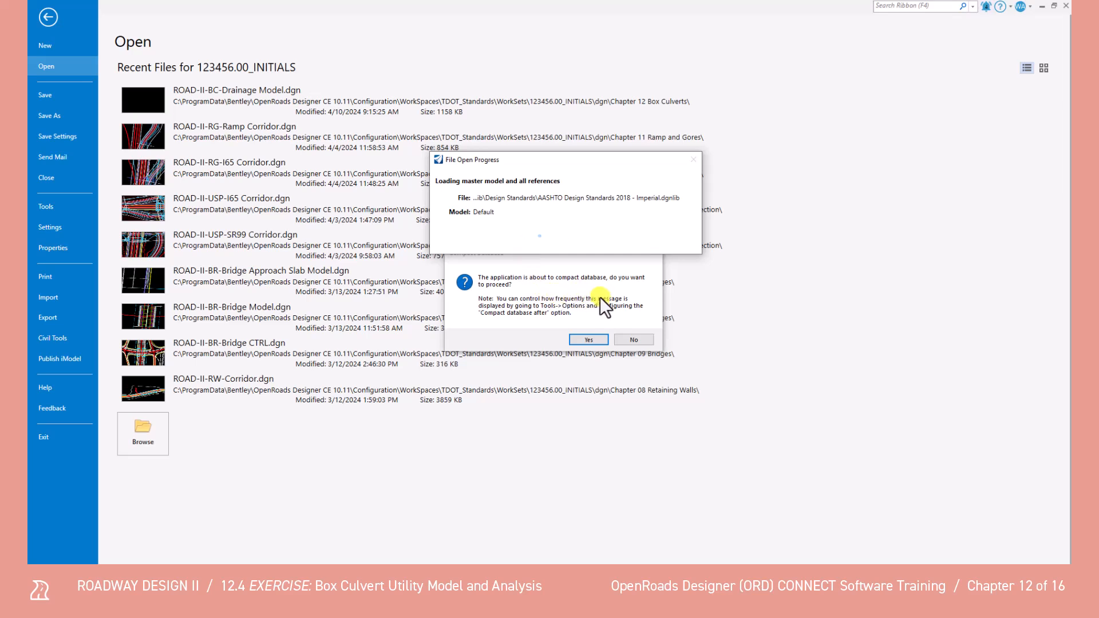
click(627, 338)
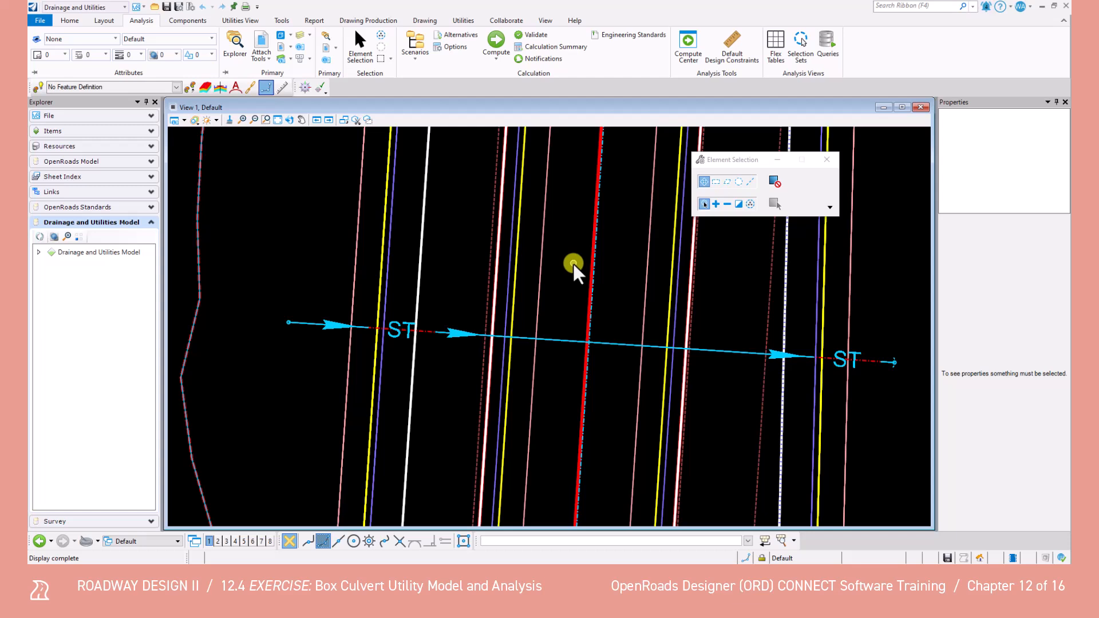
Expand the Drainage and Utilities Model to its profile runs and open the engineering profile of Profile Run
click(39, 252)
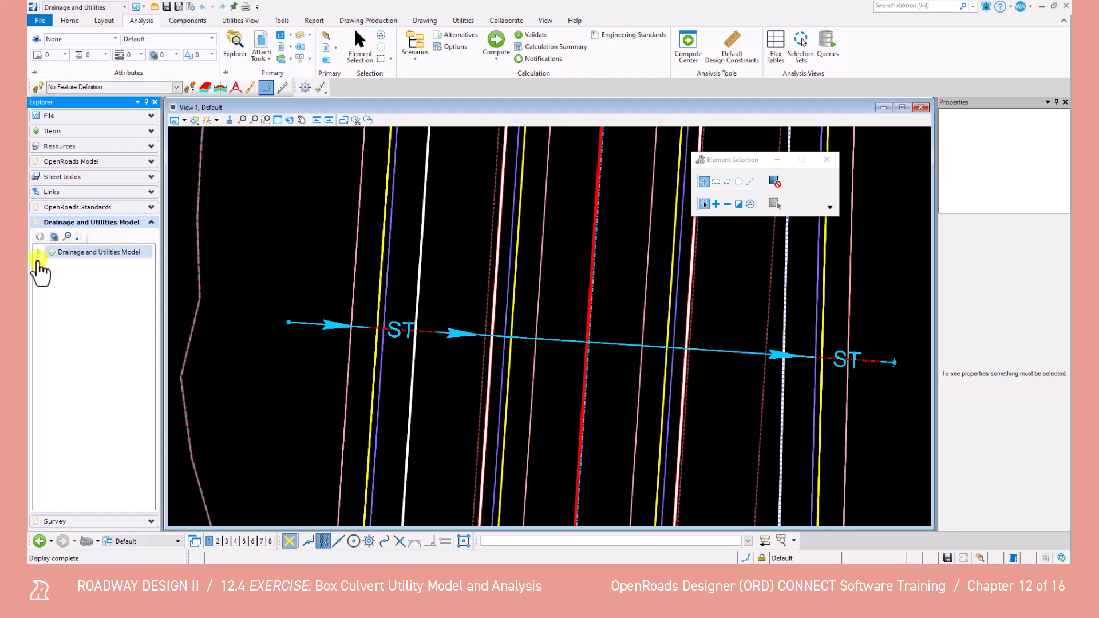
click(49, 265)
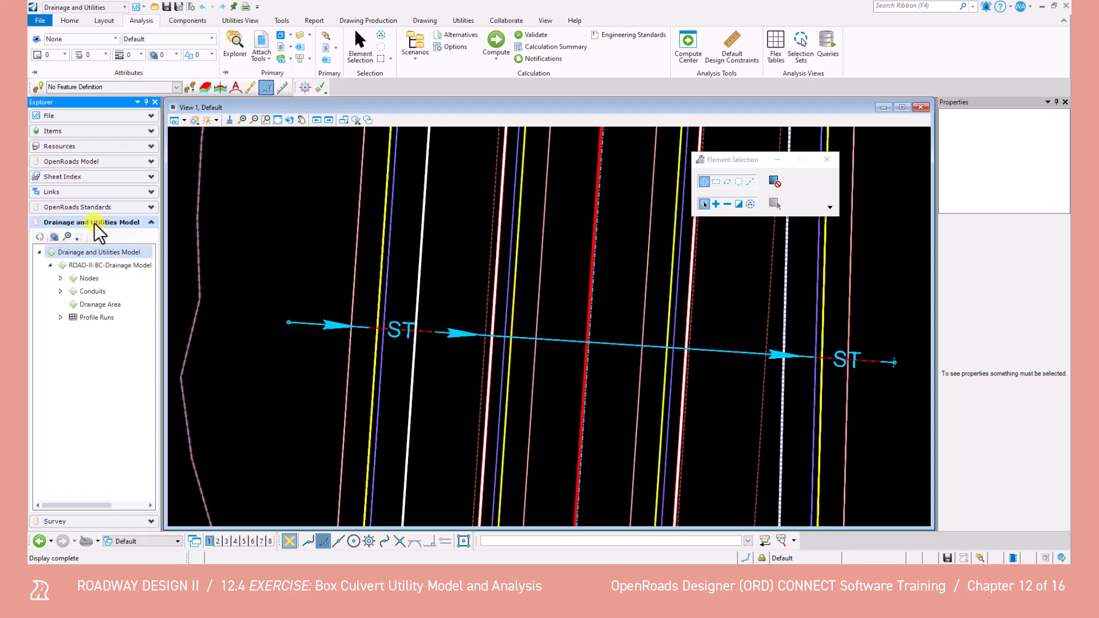
click(60, 317)
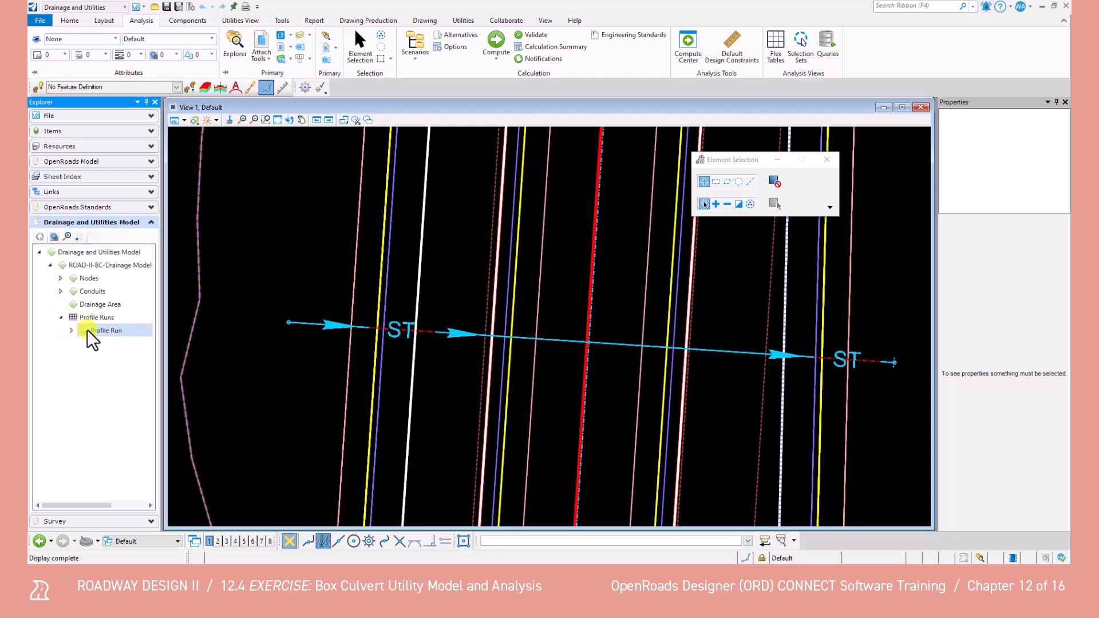
right_click(108, 330)
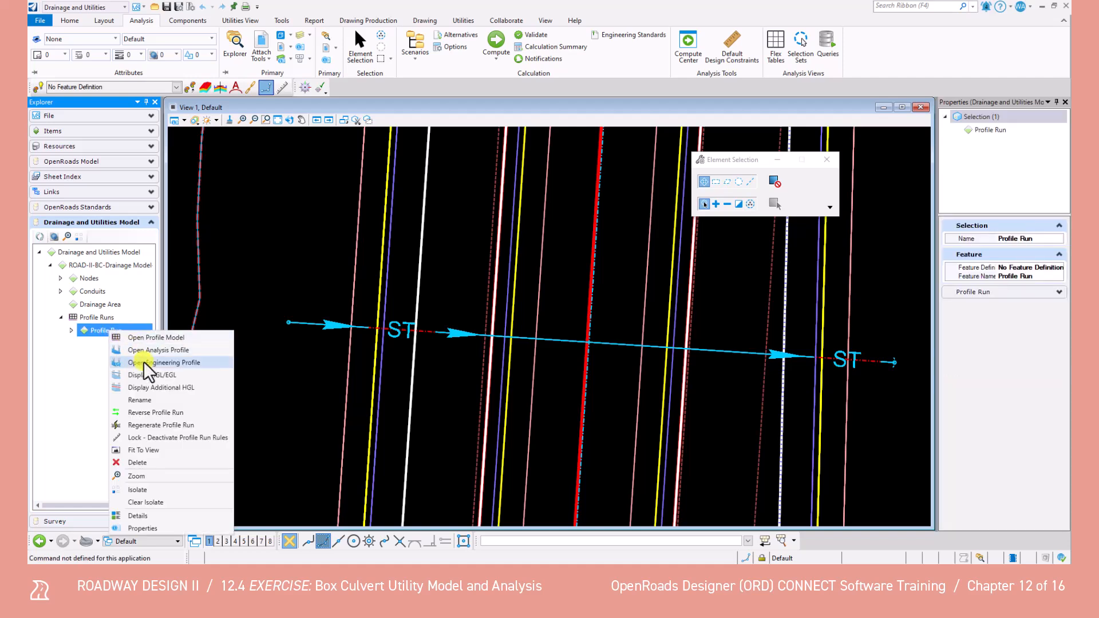
click(143, 361)
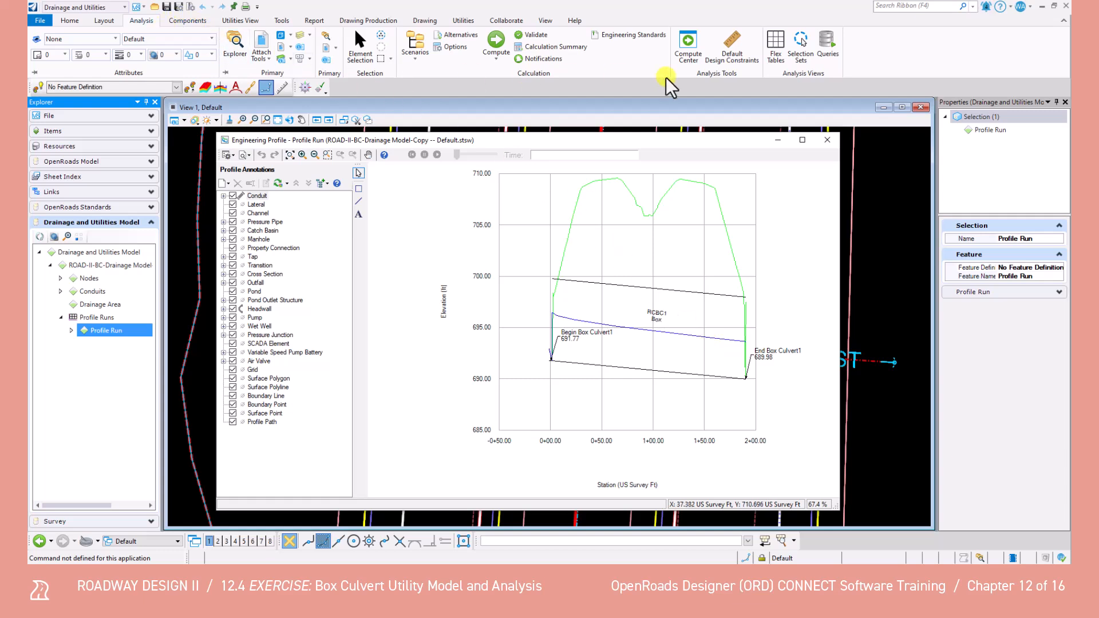
Open the drainage FlexTable Conduit Table-TDOT and examine RCBC1's slope, flow, capacity, velocity and grade line columns
click(776, 53)
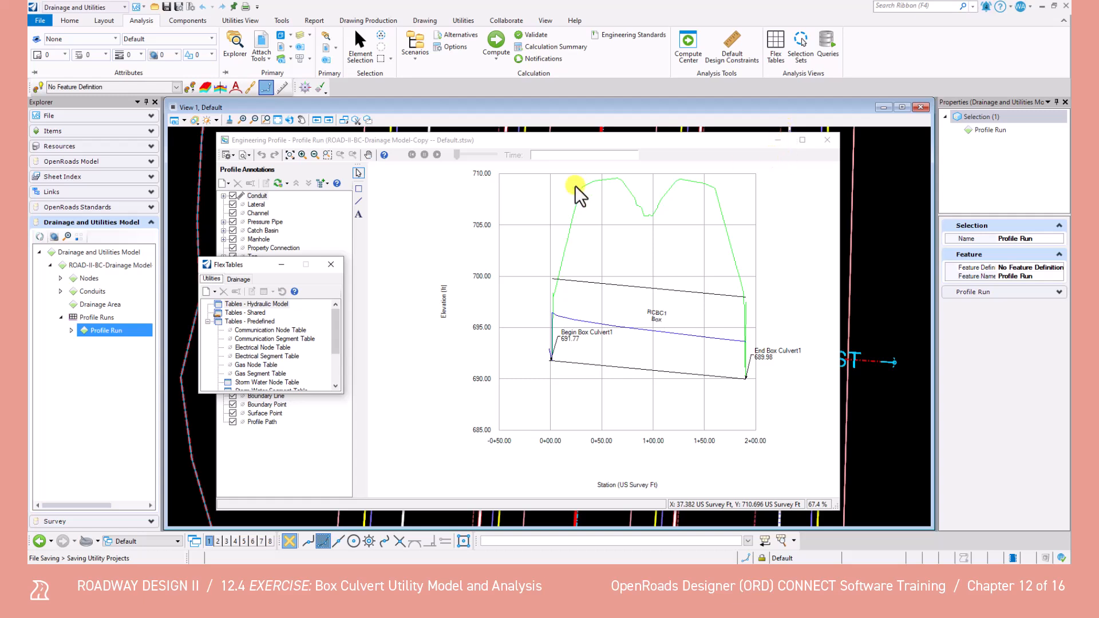
drag(244, 263, 274, 201)
click(268, 216)
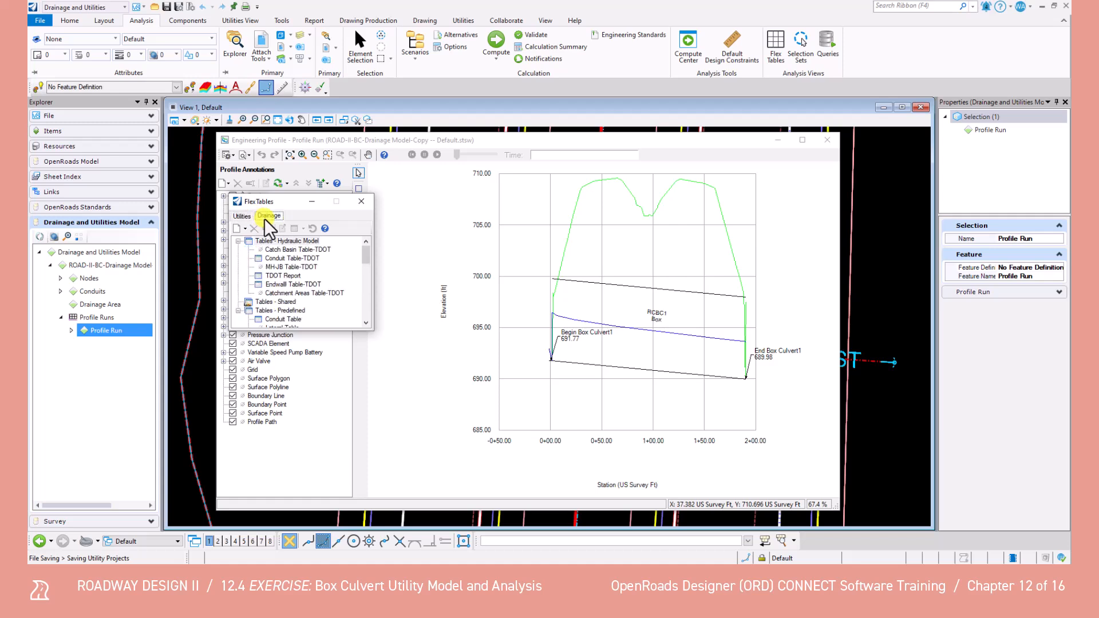
click(298, 259)
double_click(300, 259)
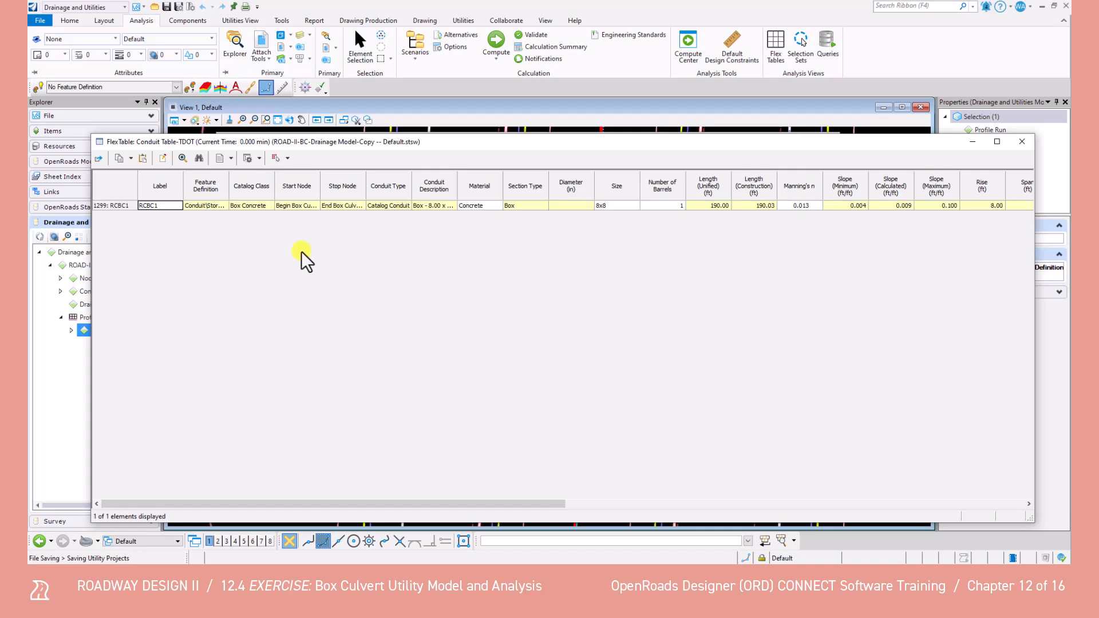
drag(326, 141, 304, 117)
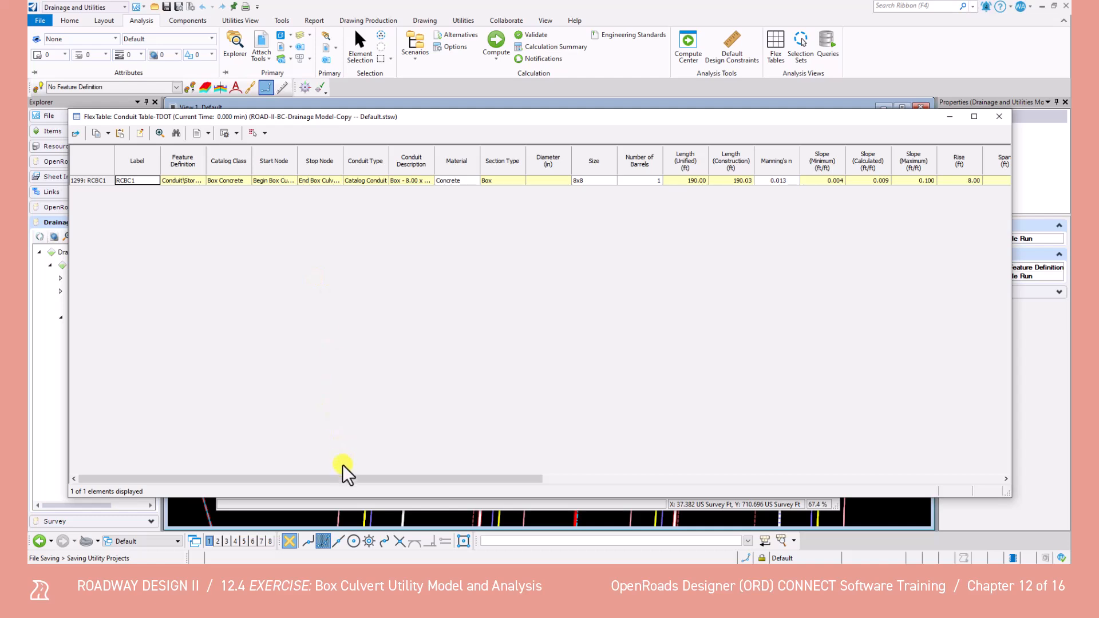
drag(345, 479, 624, 497)
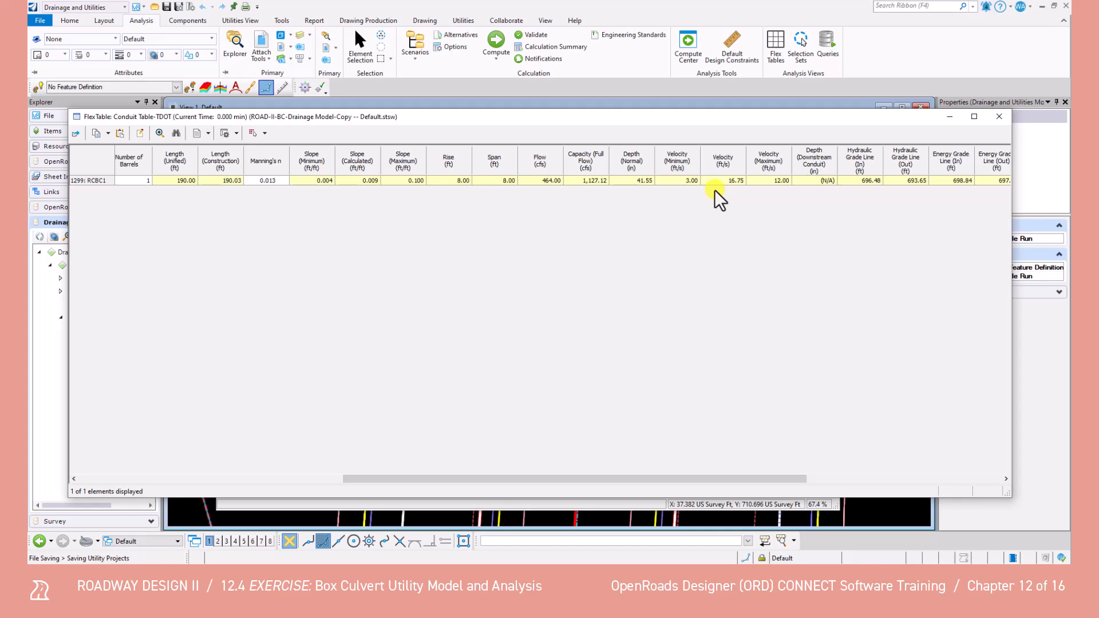
Close the conduit table, the engineering profile and the FlexTables list
click(985, 119)
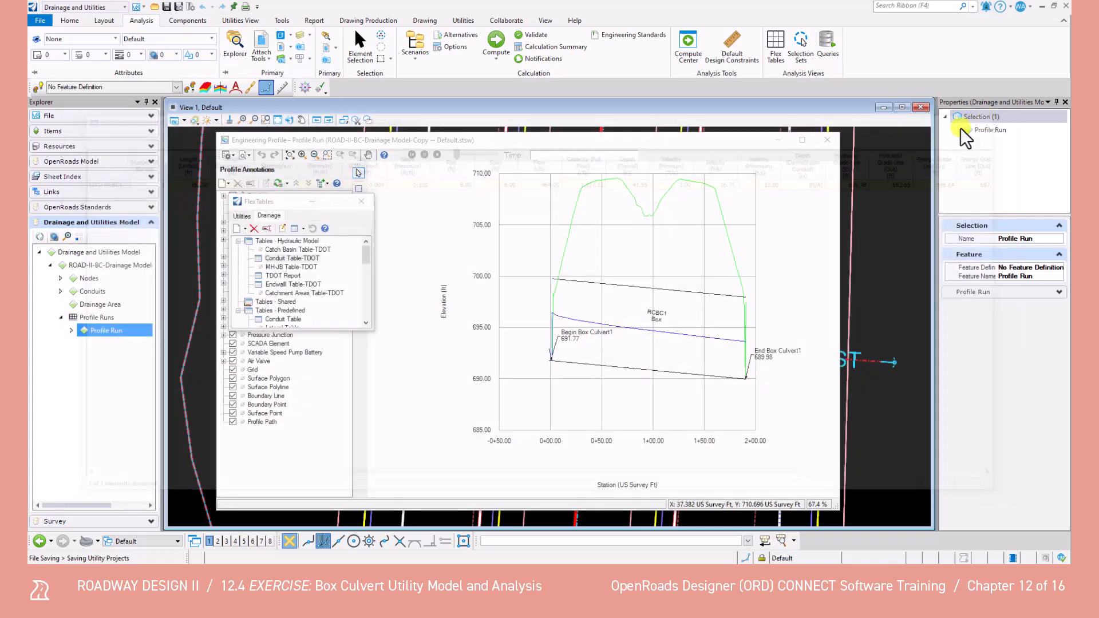
click(833, 136)
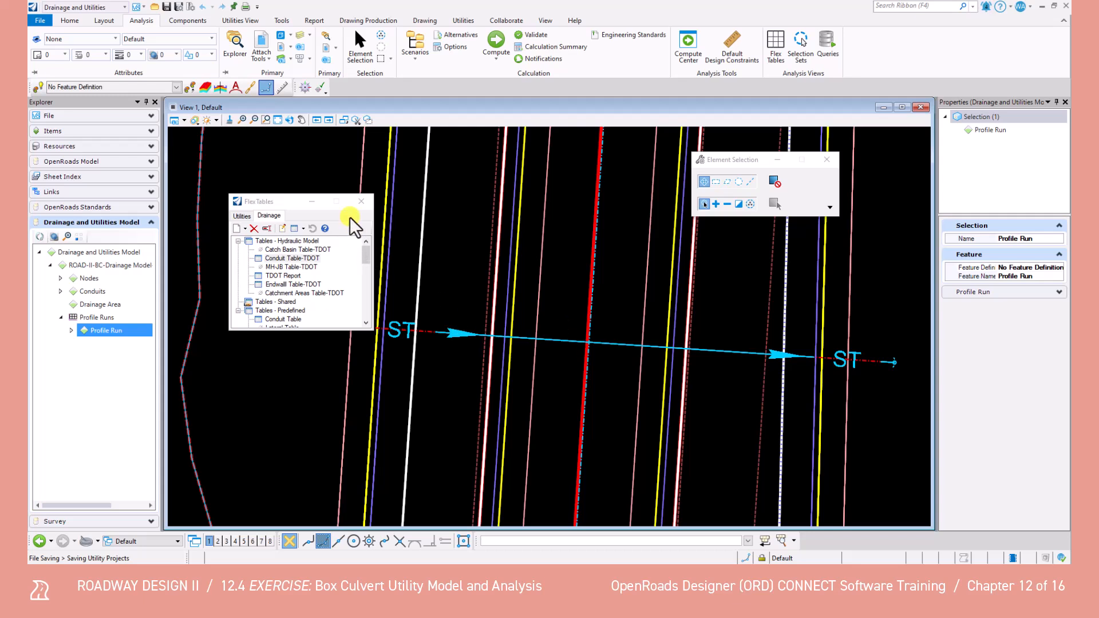
click(361, 201)
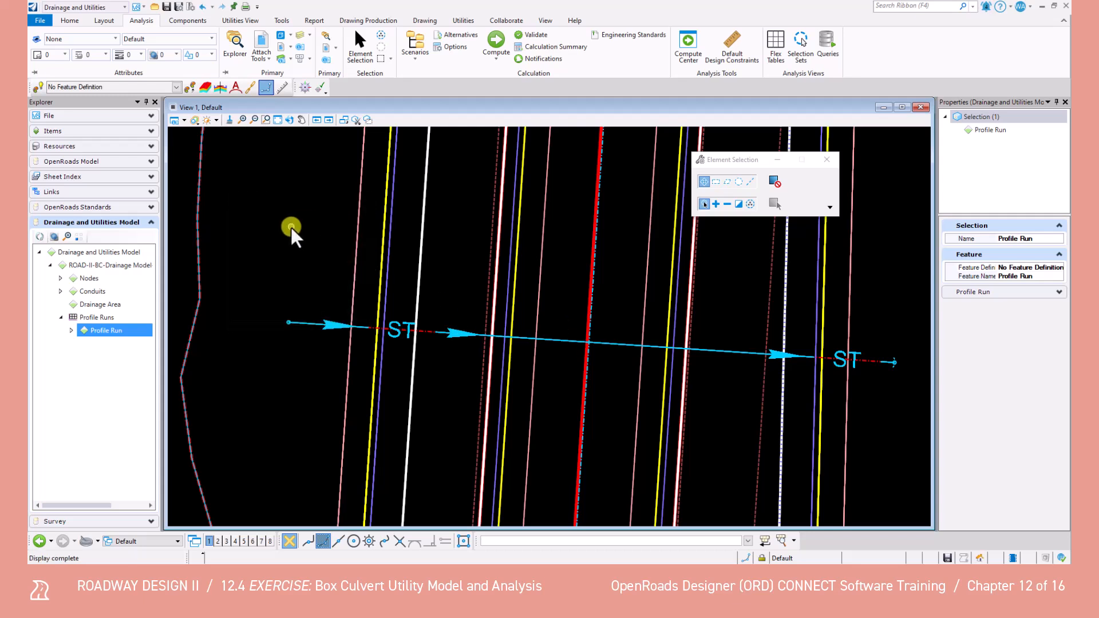
Open the utility properties of conduit RCBC1, examine its drainage and upstream structure results, and close them
click(60, 291)
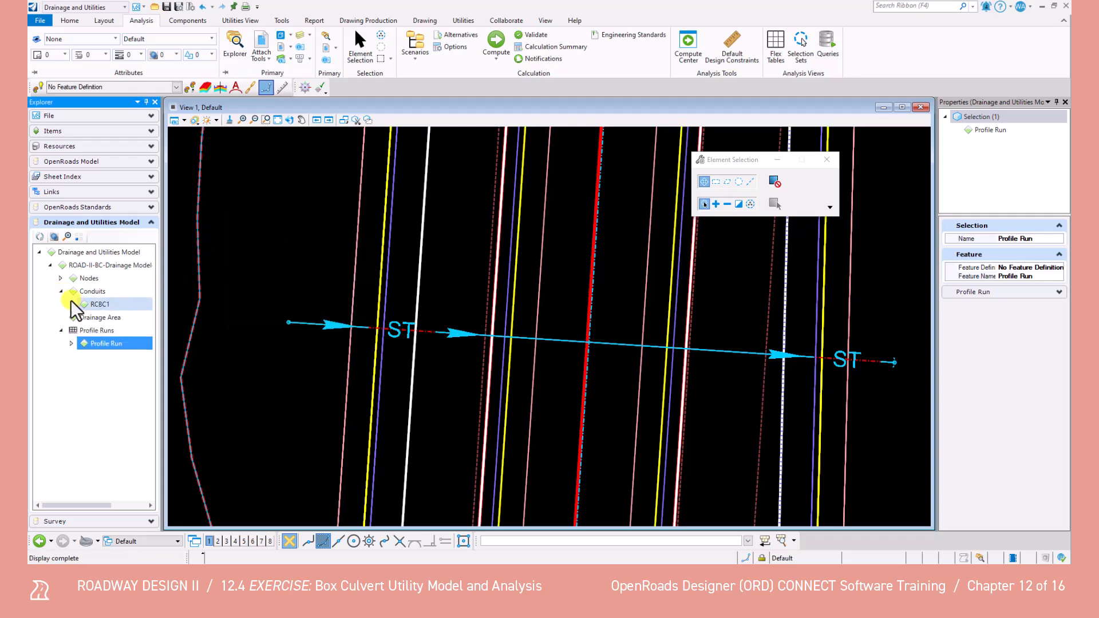
right_click(99, 305)
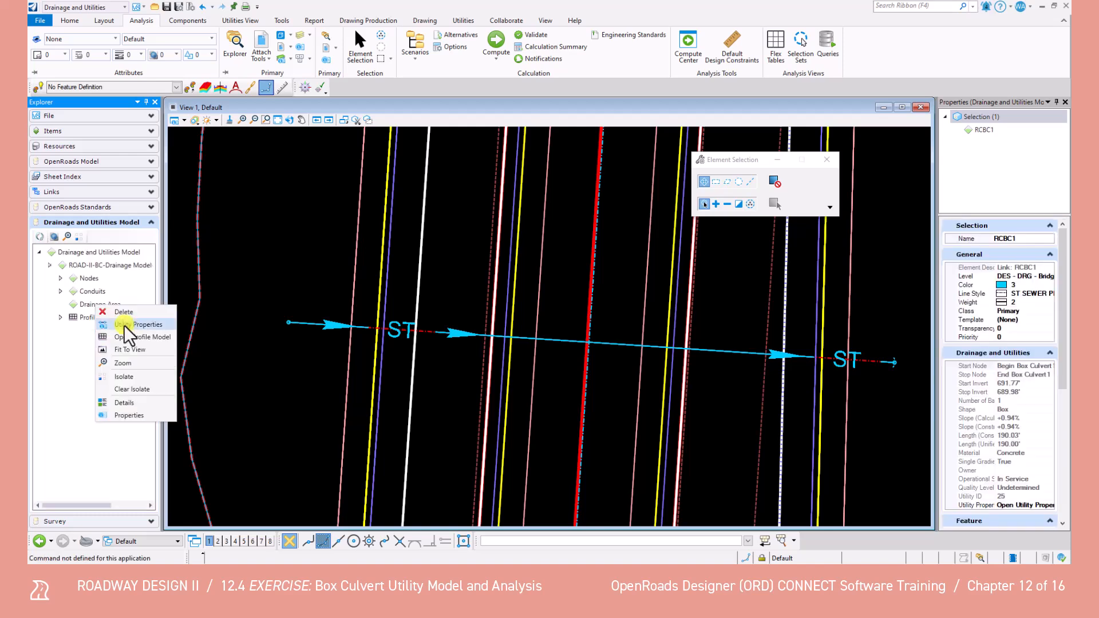
click(129, 324)
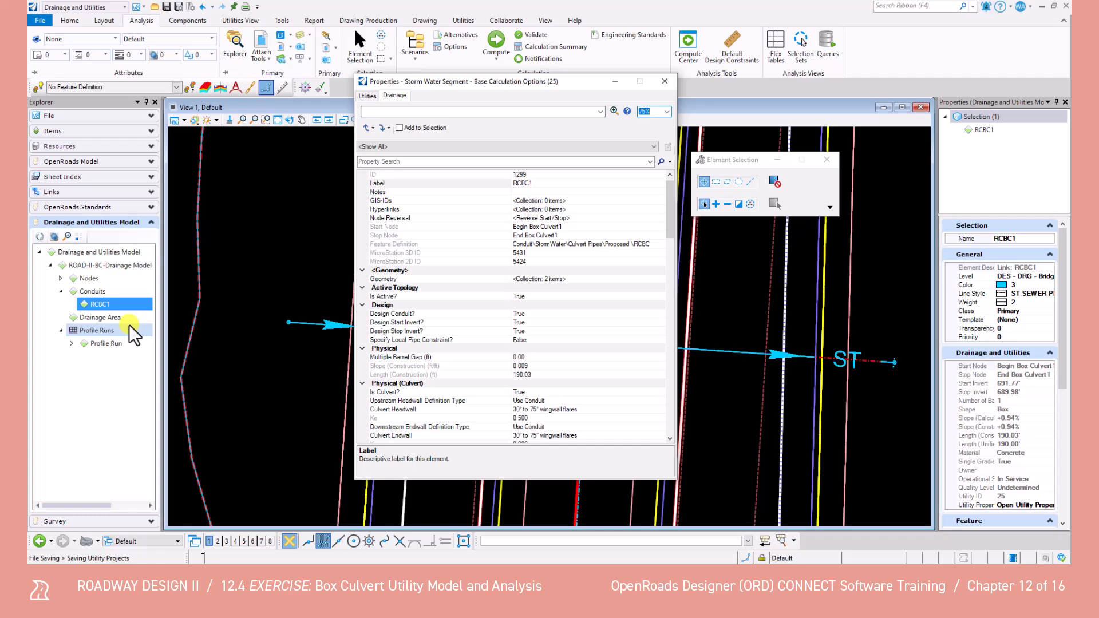
drag(667, 200, 672, 361)
scroll(560, 321, down, 7)
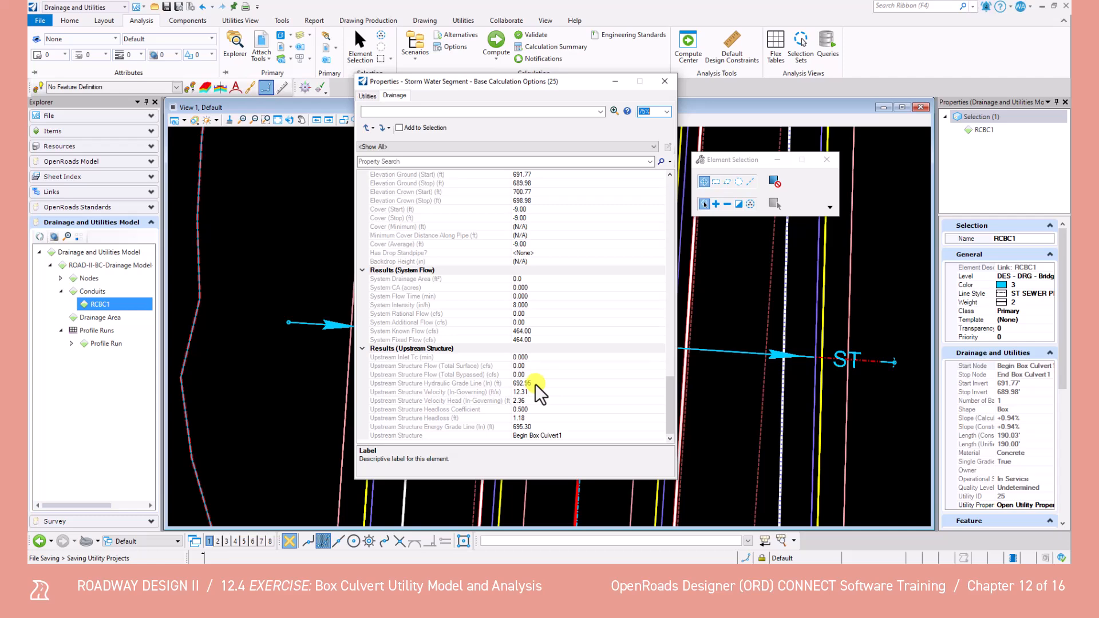
click(665, 80)
Open the drainage model design file for the box culvert linework, declining to compact the database
middle_drag(608, 277, 586, 317)
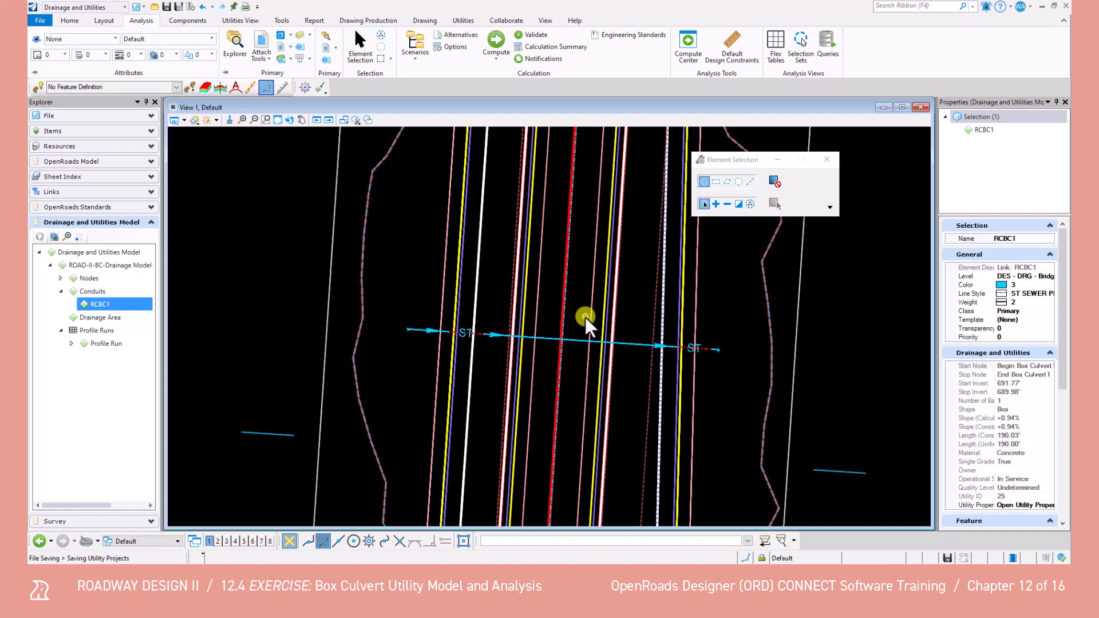
click(35, 21)
click(266, 133)
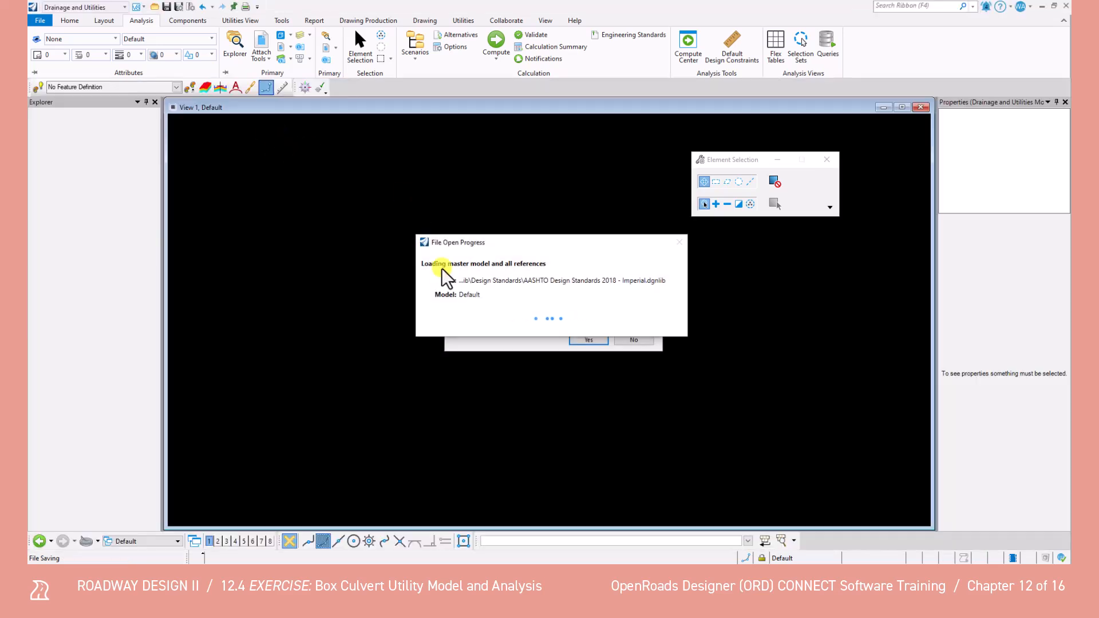
drag(487, 242, 494, 138)
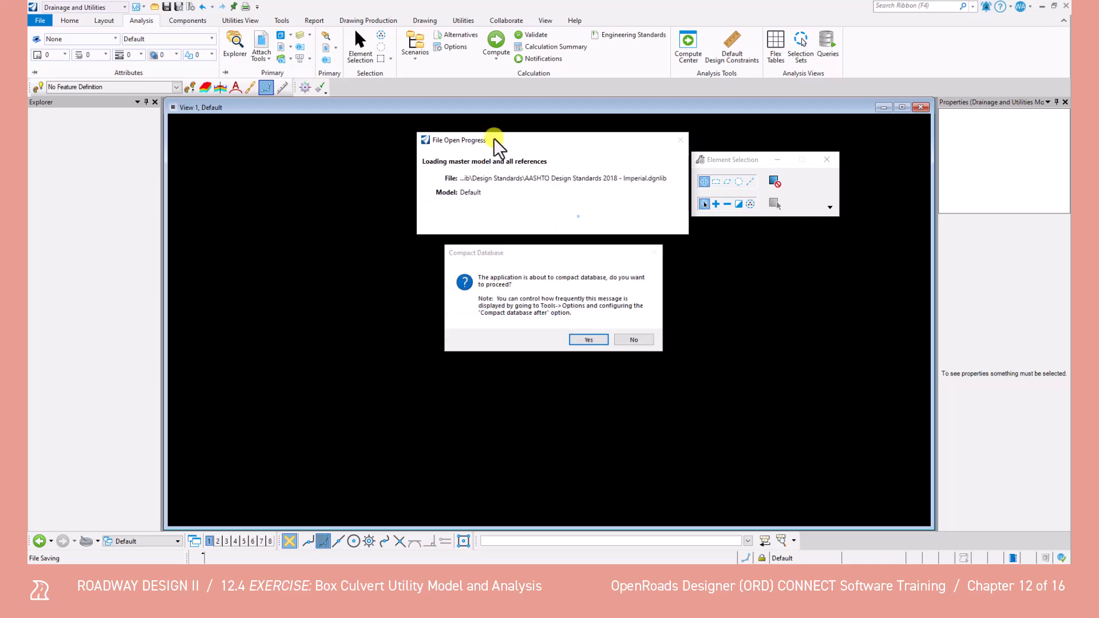
click(642, 341)
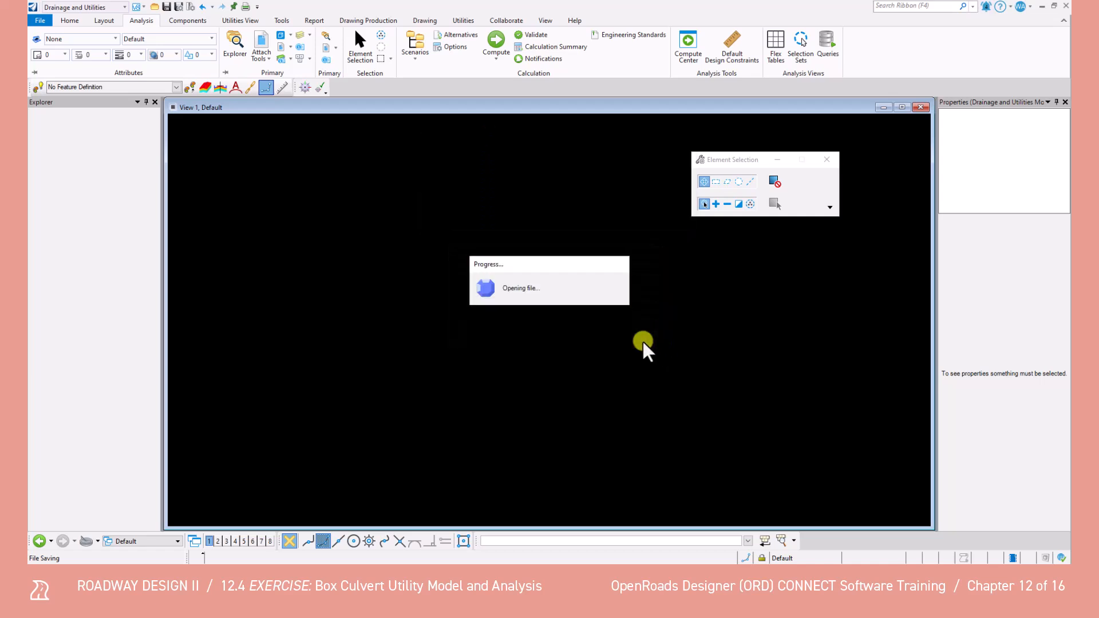
click(642, 340)
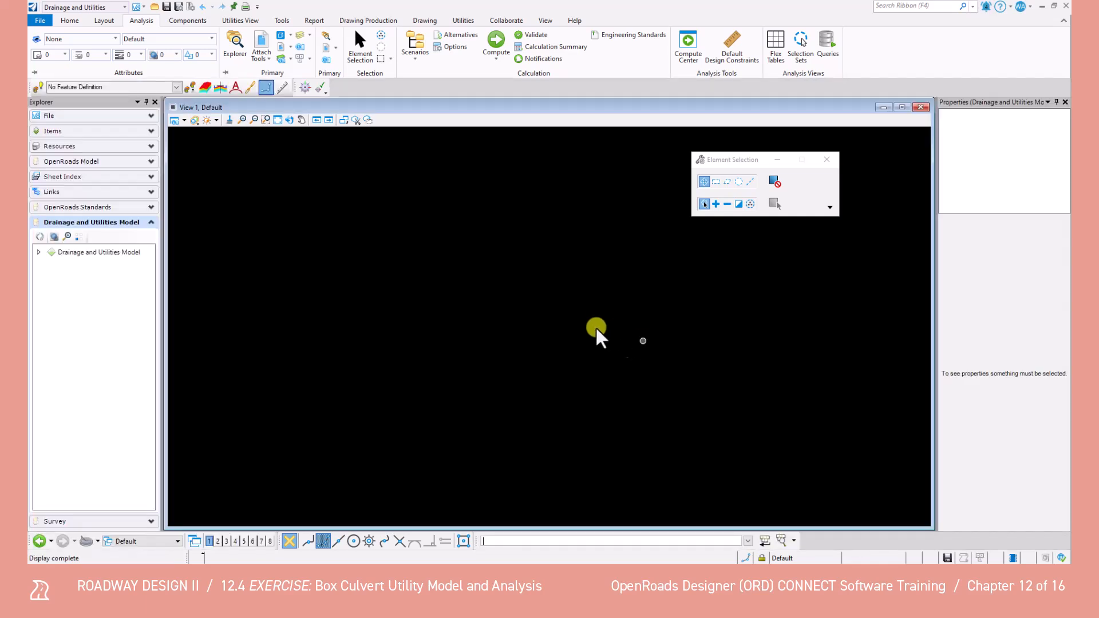
Set the active element template to TL - RCBC - Outside
click(278, 120)
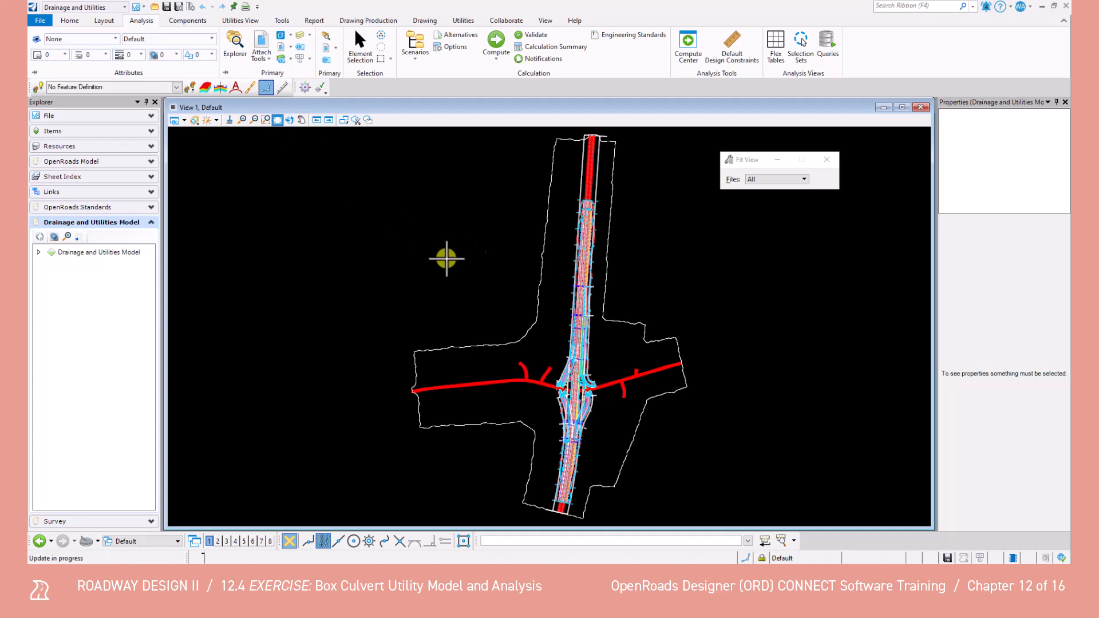
scroll(581, 221, up, 8)
scroll(630, 252, down, 2)
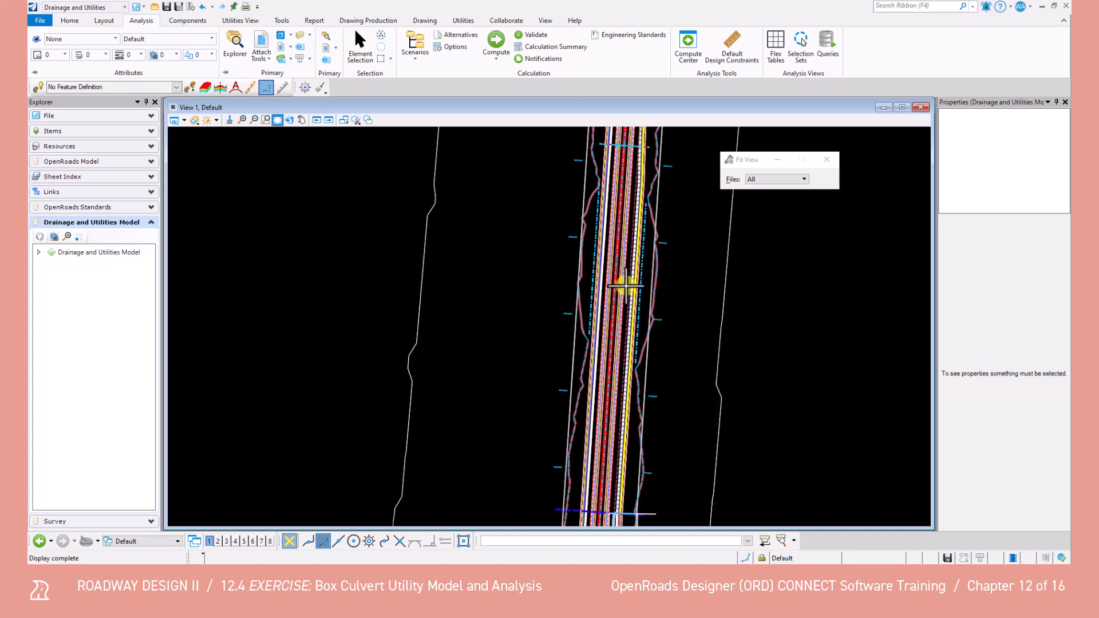
middle_drag(627, 232, 598, 340)
scroll(600, 232, up, 3)
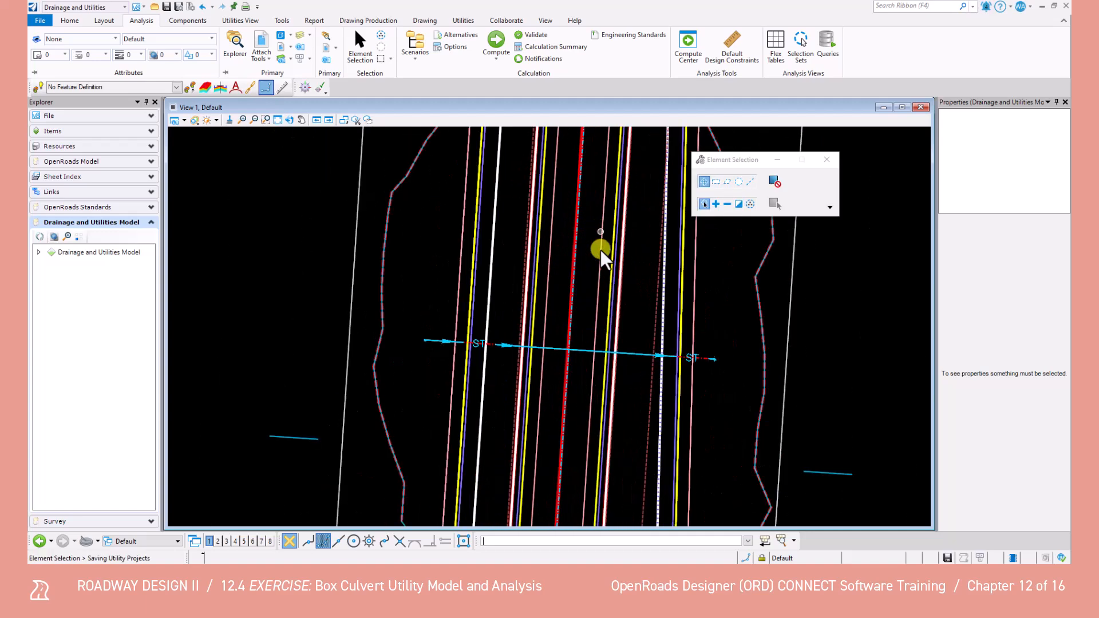
scroll(595, 352, up, 2)
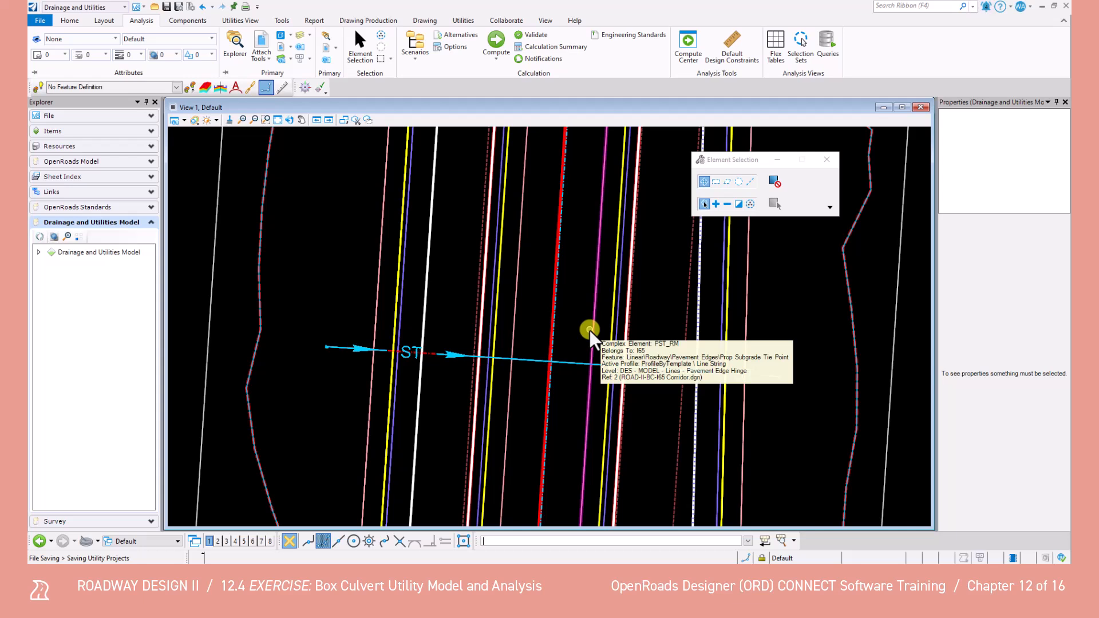
click(115, 40)
click(92, 59)
text(tl - rcbc -)
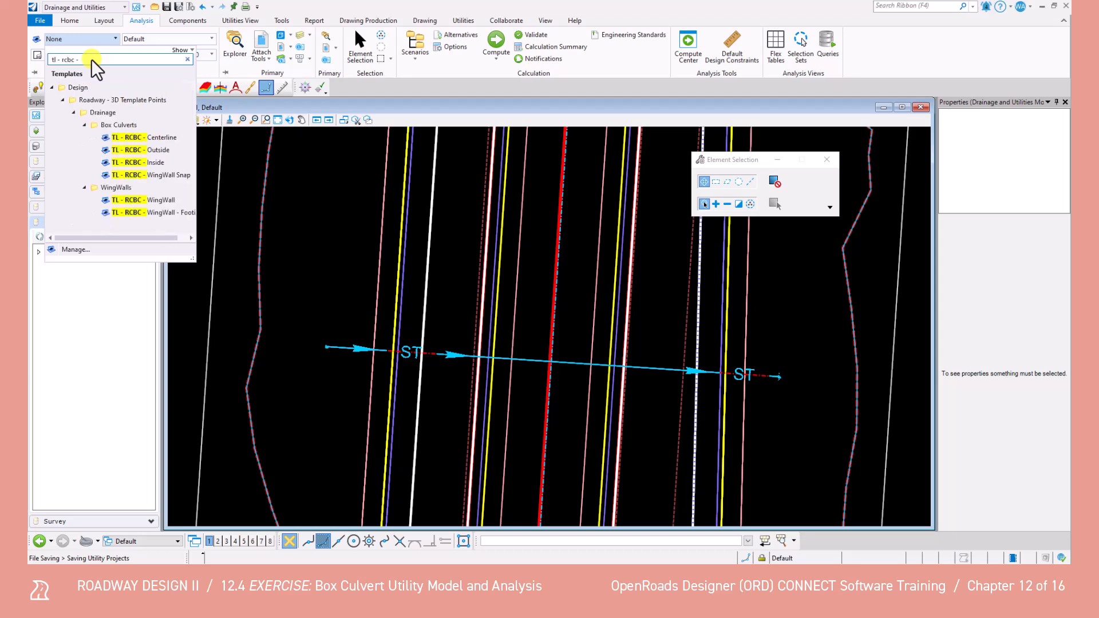
click(152, 153)
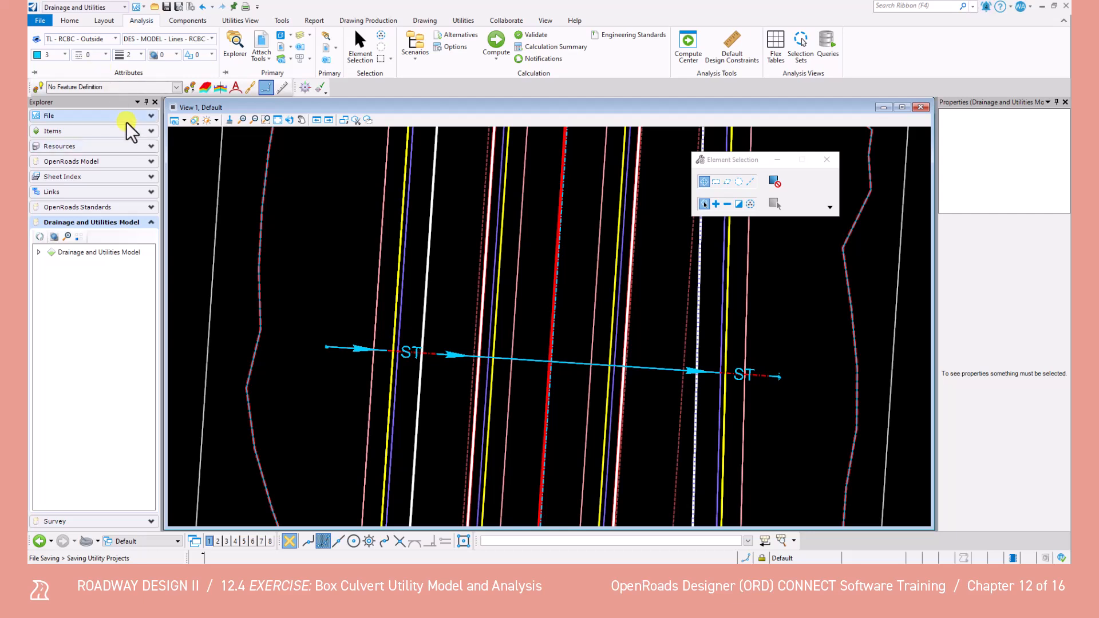
Place a SmartLine along the box culvert centerline from the start node to the end node of conduit RCBC1
click(422, 21)
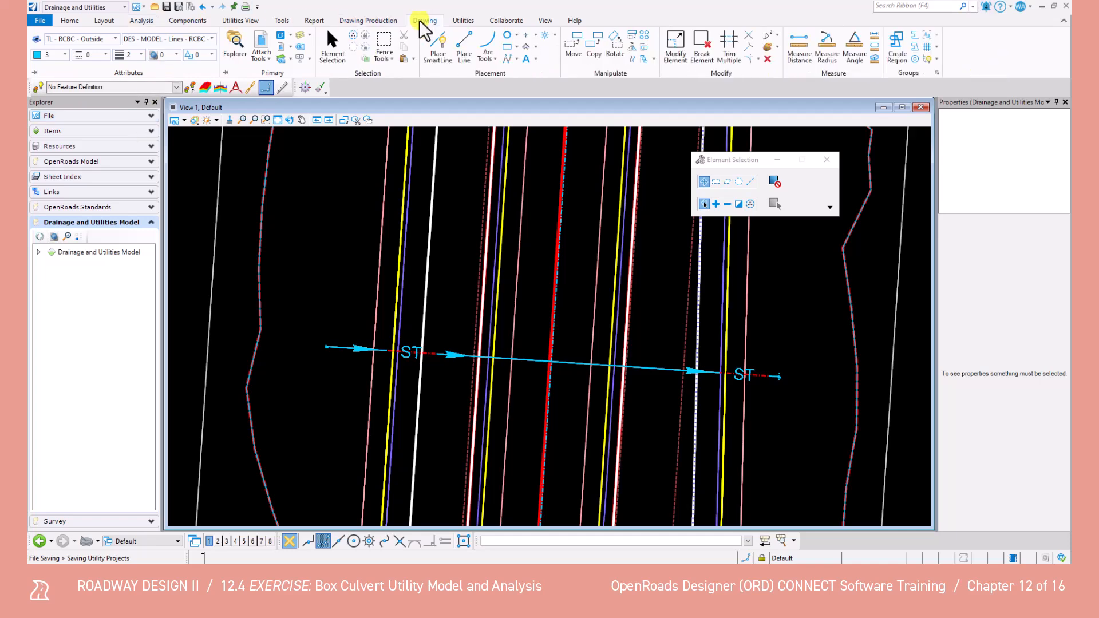
click(438, 43)
scroll(320, 347, up, 5)
click(314, 349)
middle_drag(721, 321, 391, 264)
scroll(391, 263, down, 2)
scroll(515, 280, down, 1)
scroll(704, 305, up, 3)
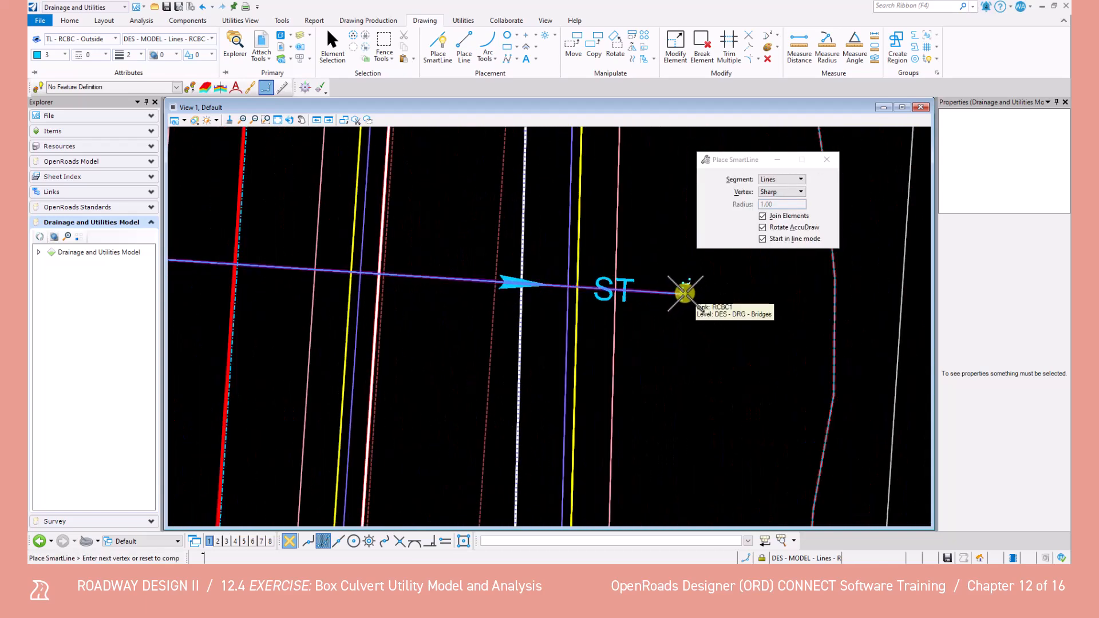
click(684, 293)
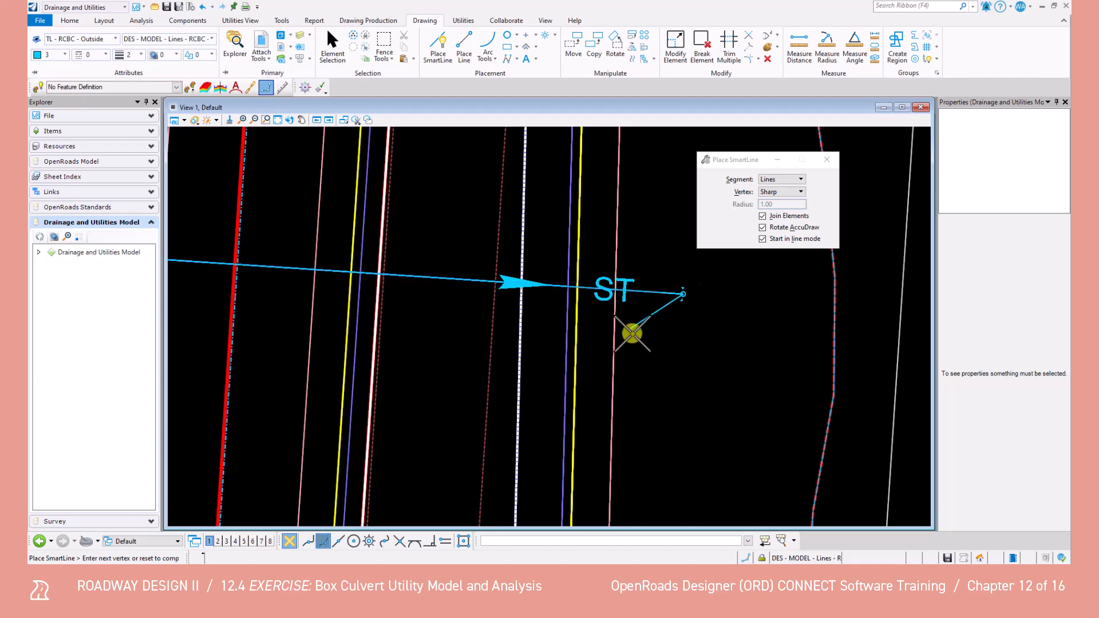
right_click(636, 355)
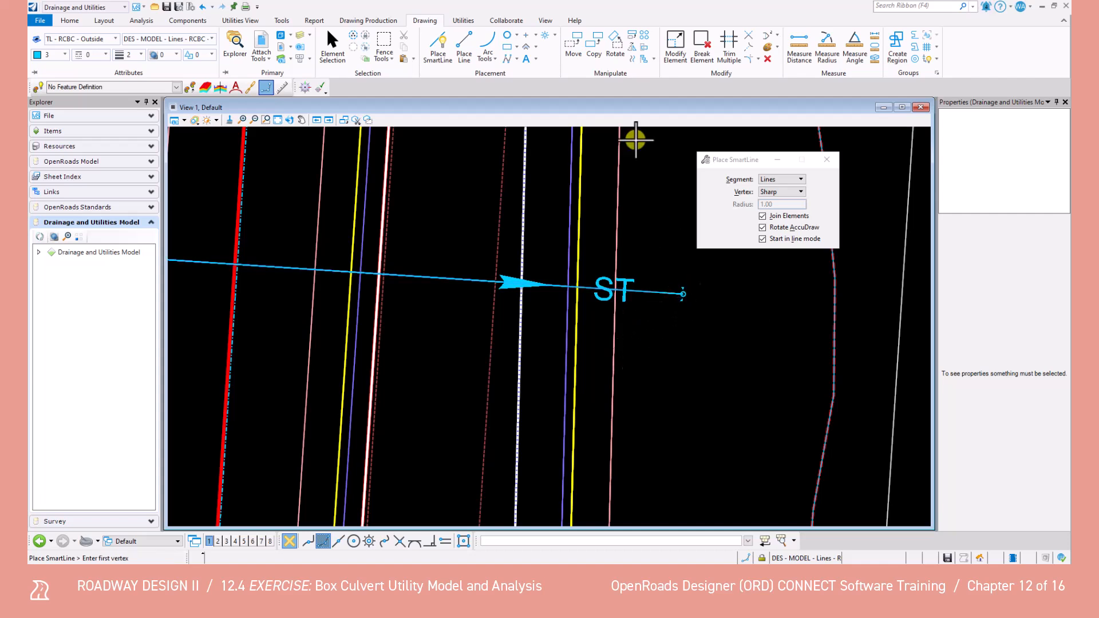
Copy the new culvert line parallel to both sides of the centerline at a distance of 4.00
click(634, 59)
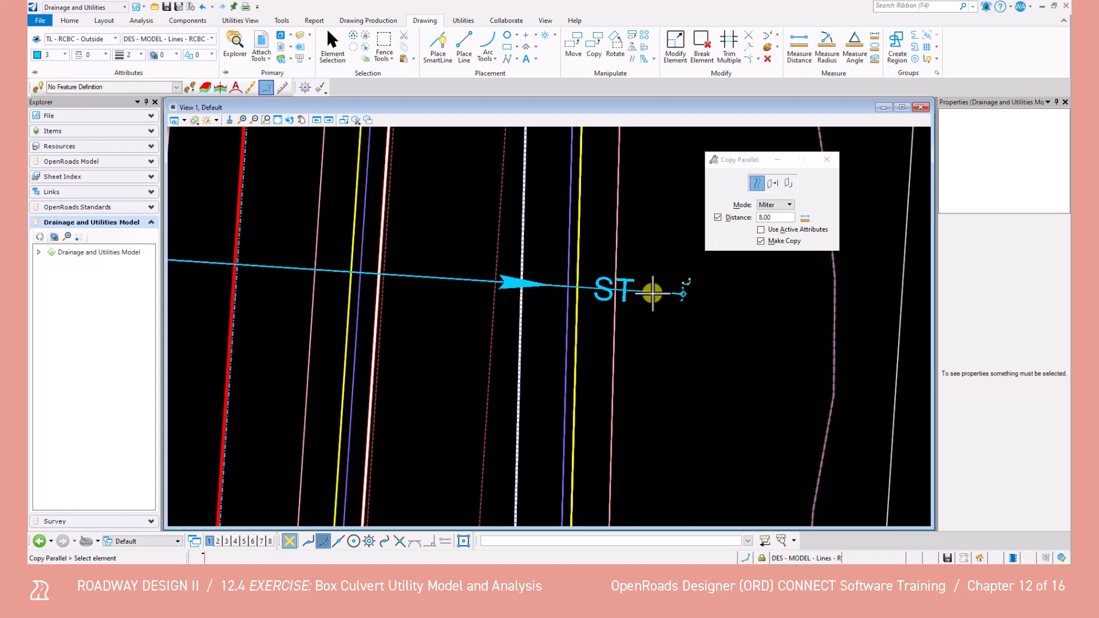
click(653, 293)
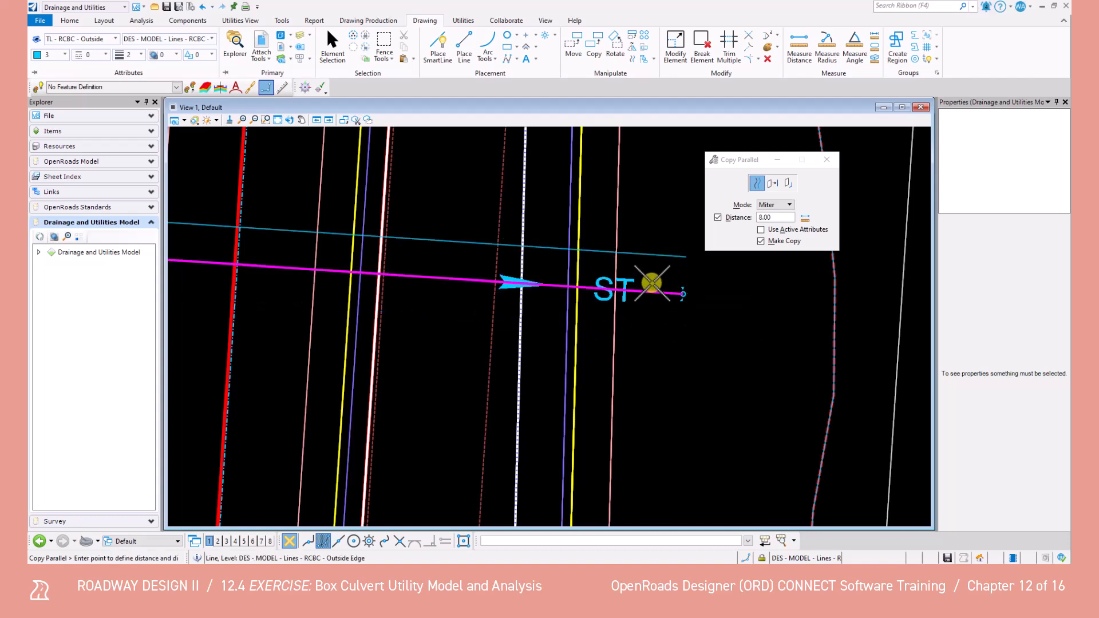
drag(784, 218, 737, 217)
text(4)
key(Tab)
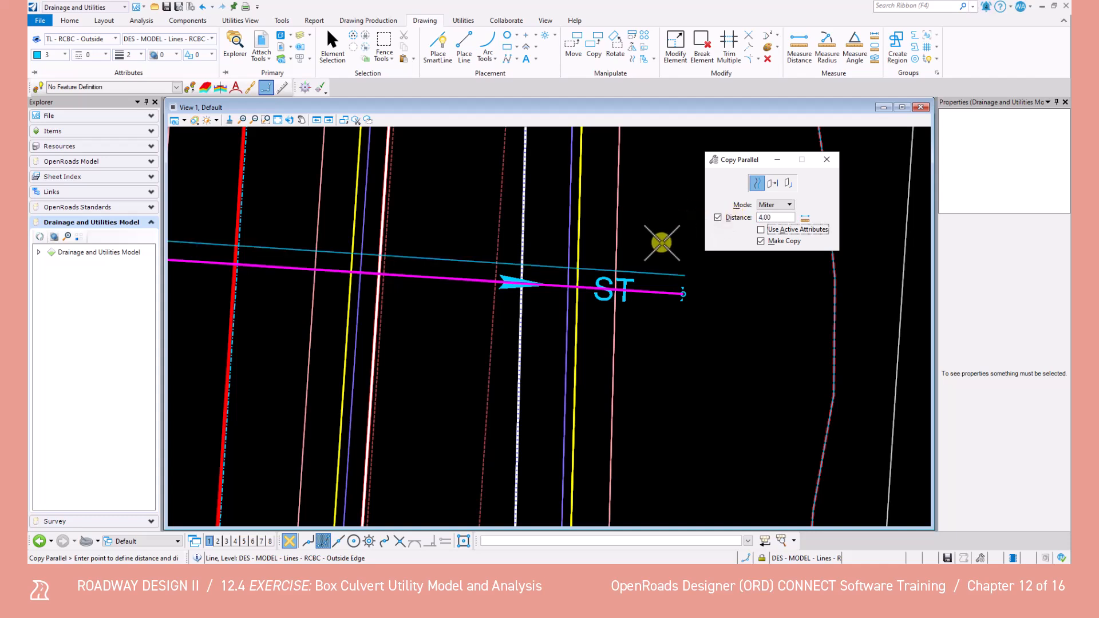
click(647, 342)
mouse_move(647, 342)
middle_down()
mouse_move(523, 319)
mouse_move(456, 333)
mouse_move(642, 328)
middle_up()
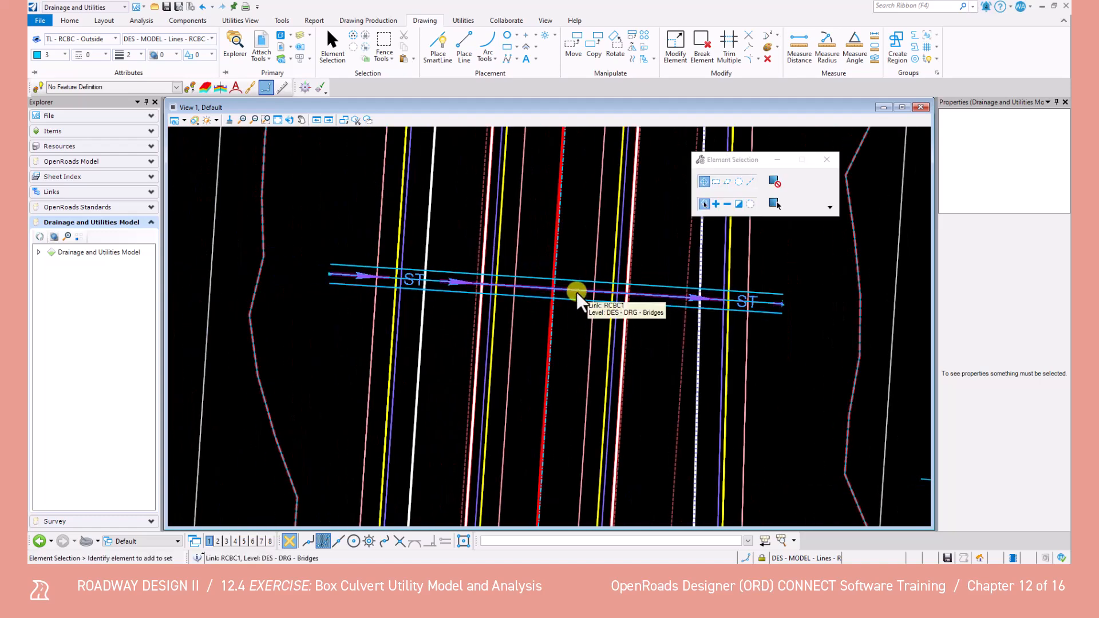
Try to select the outside-edge SmartLine among the overlapping elements along the culvert centerline
click(577, 290)
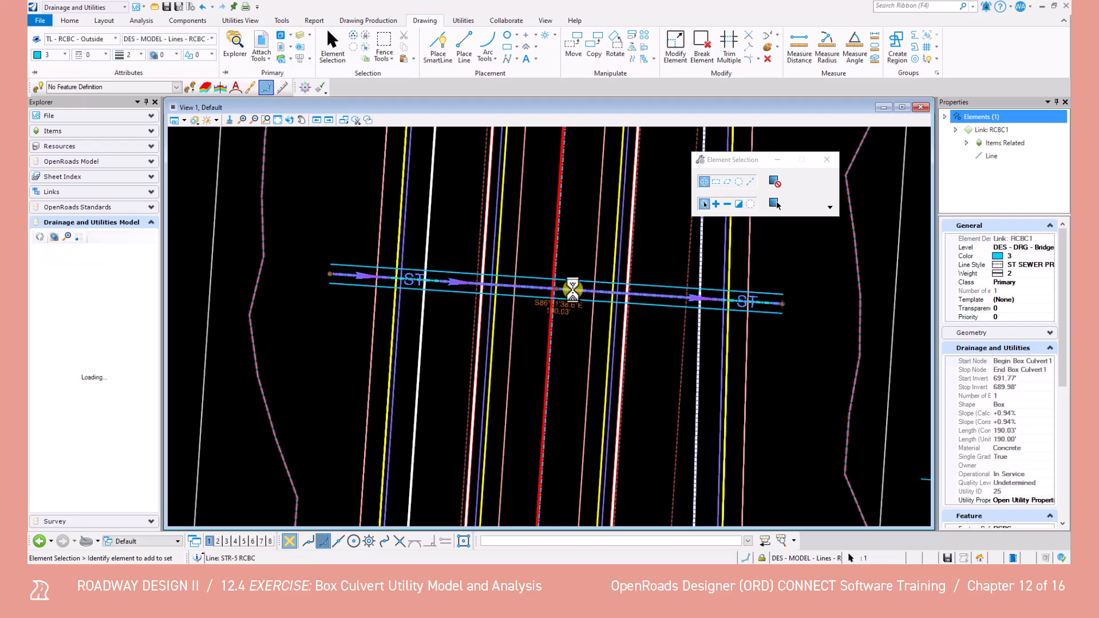
scroll(575, 296, up, 2)
scroll(575, 302, up, 1)
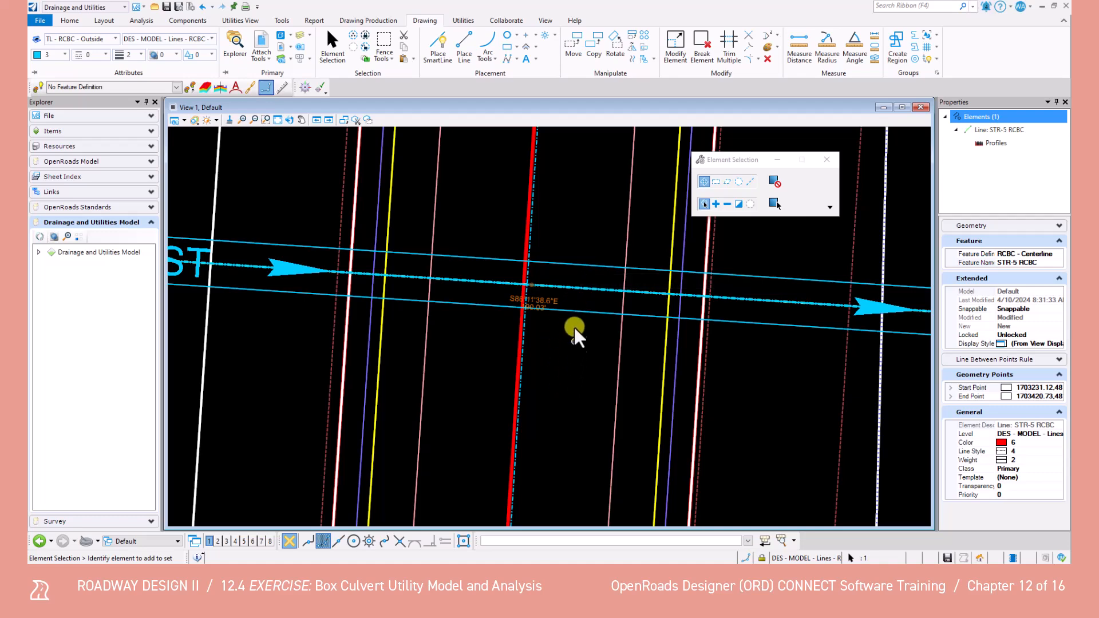
scroll(574, 313, down, 3)
scroll(574, 308, up, 1)
click(574, 306)
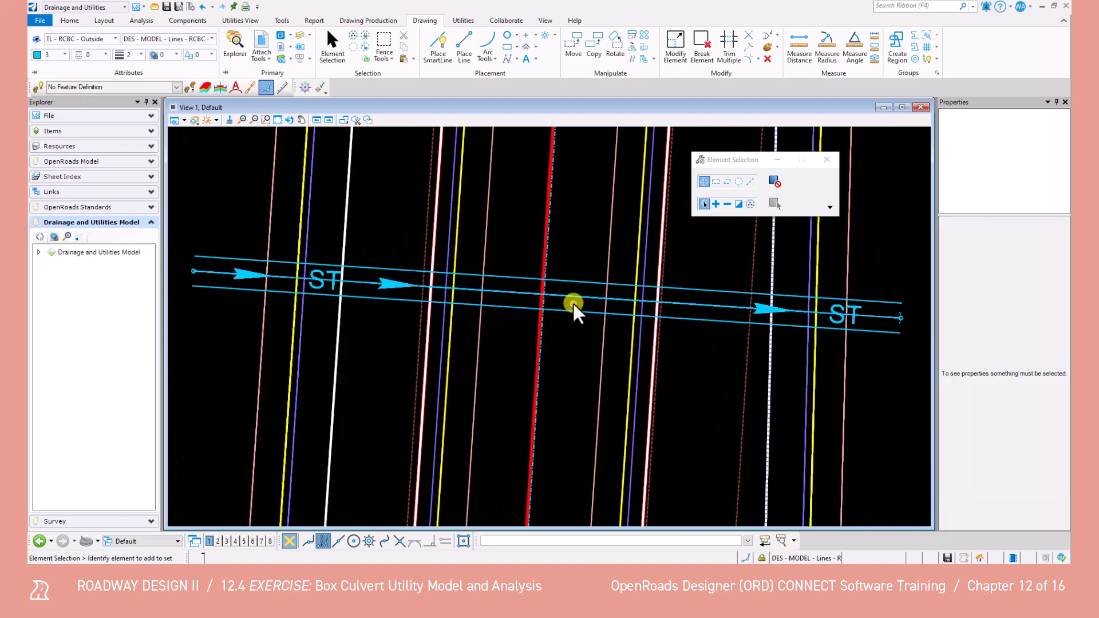
scroll(296, 289, up, 5)
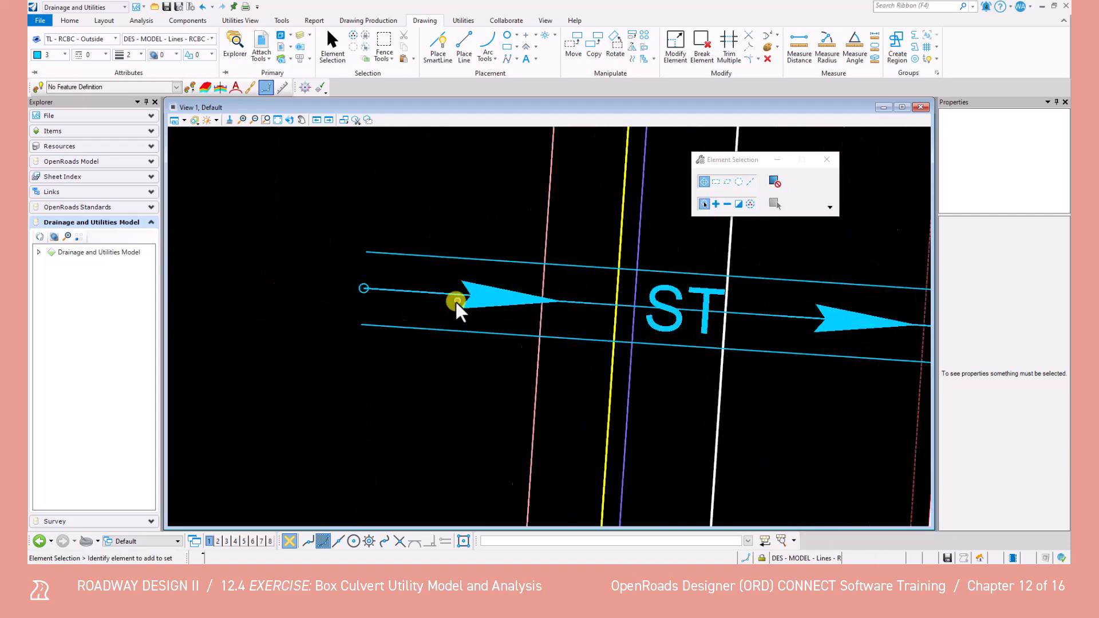
click(436, 291)
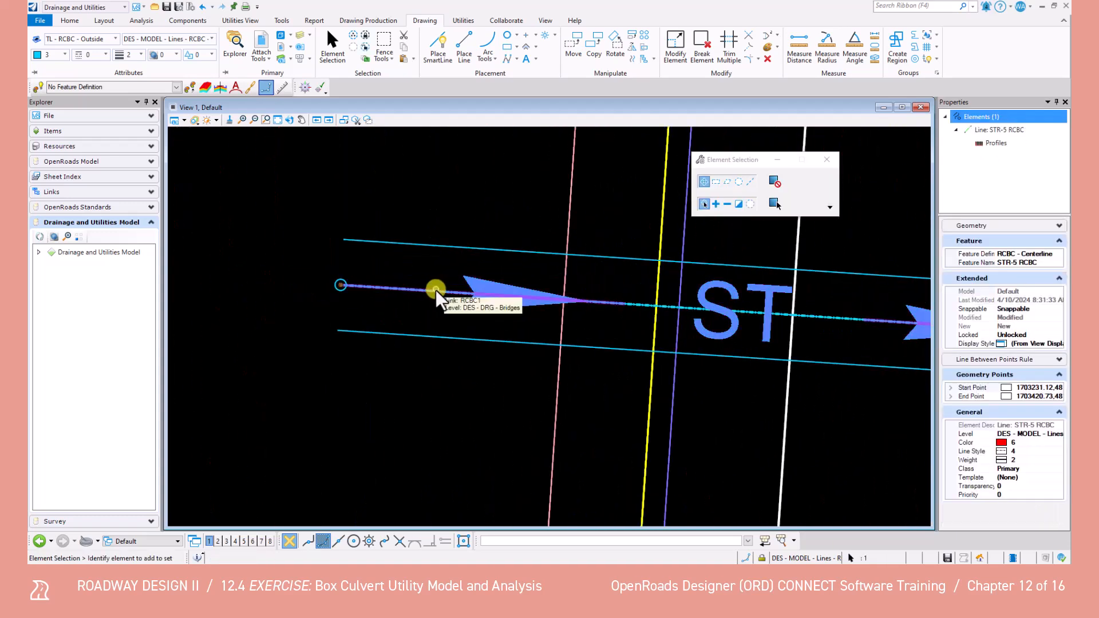
mouse_move(436, 292)
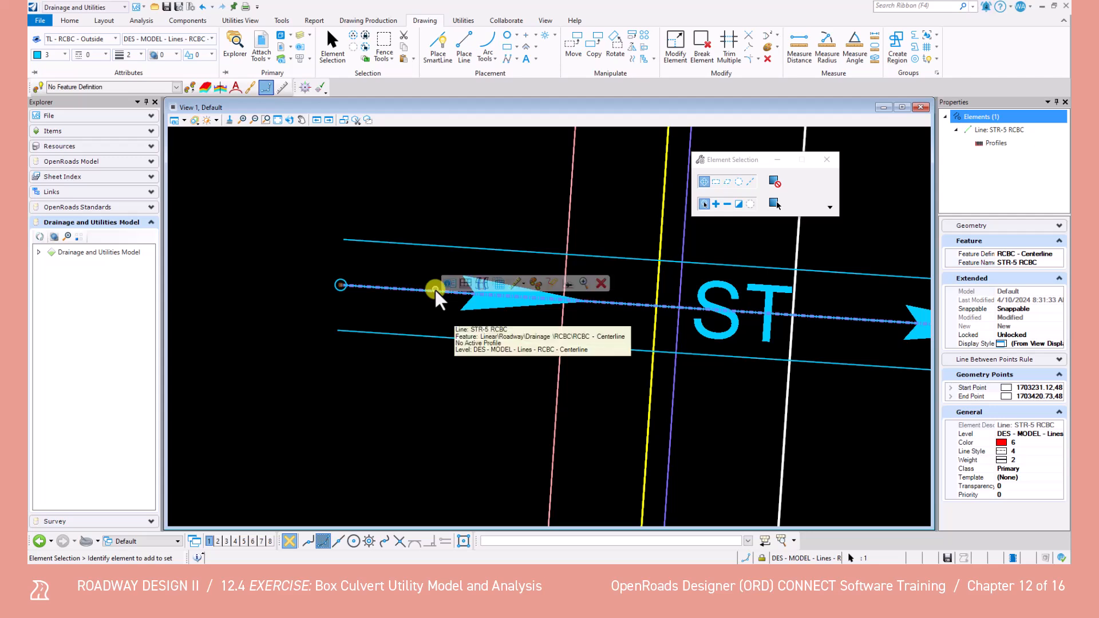
click(437, 292)
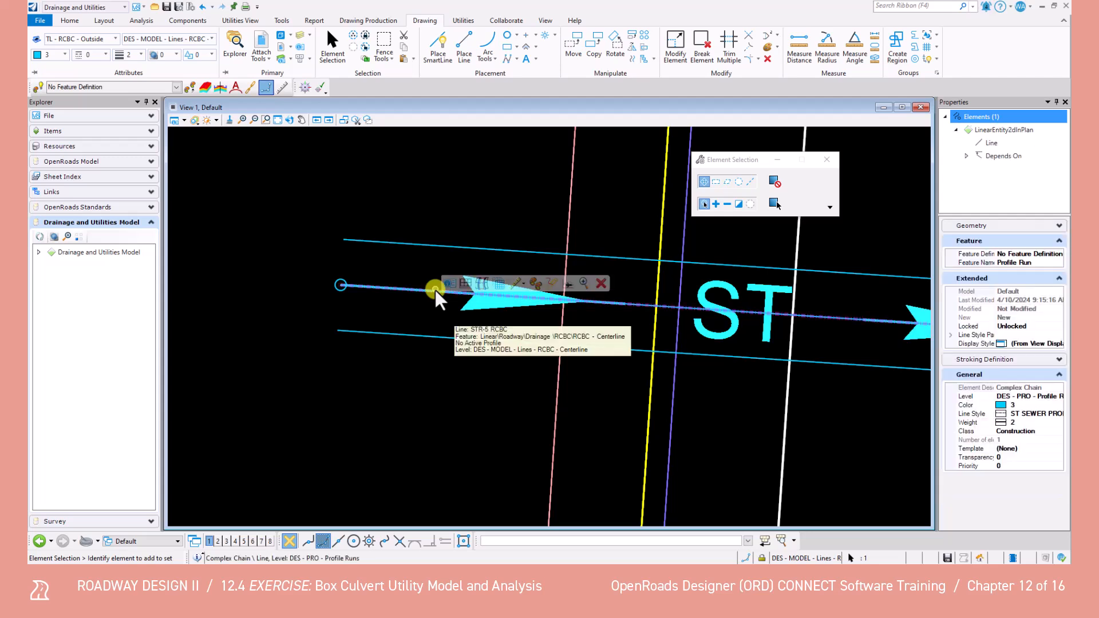
right_click(437, 291)
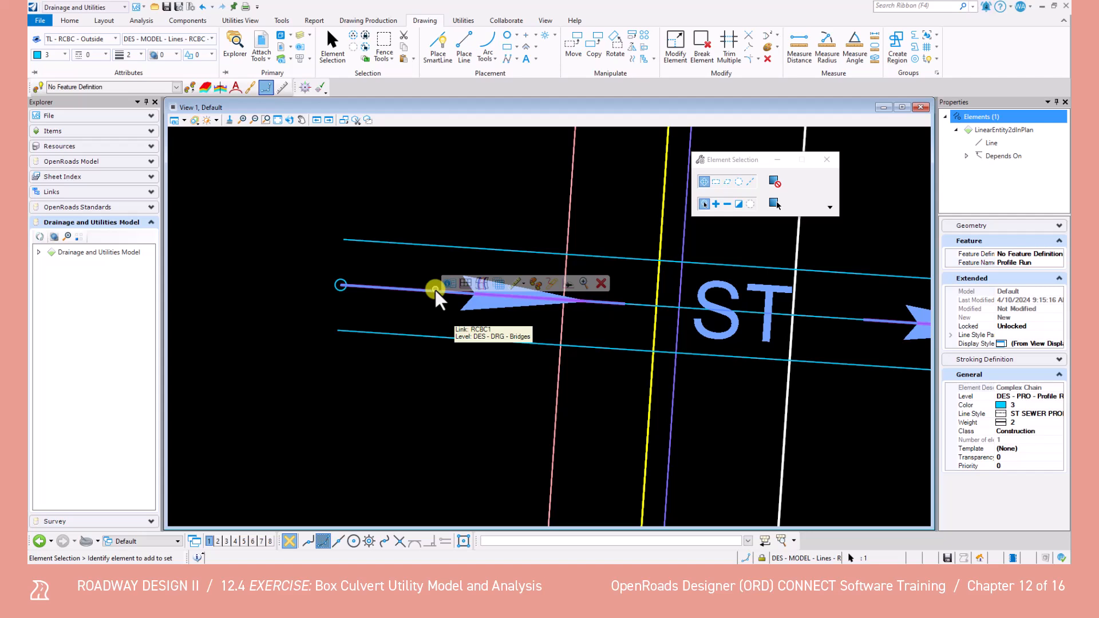
right_click(437, 291)
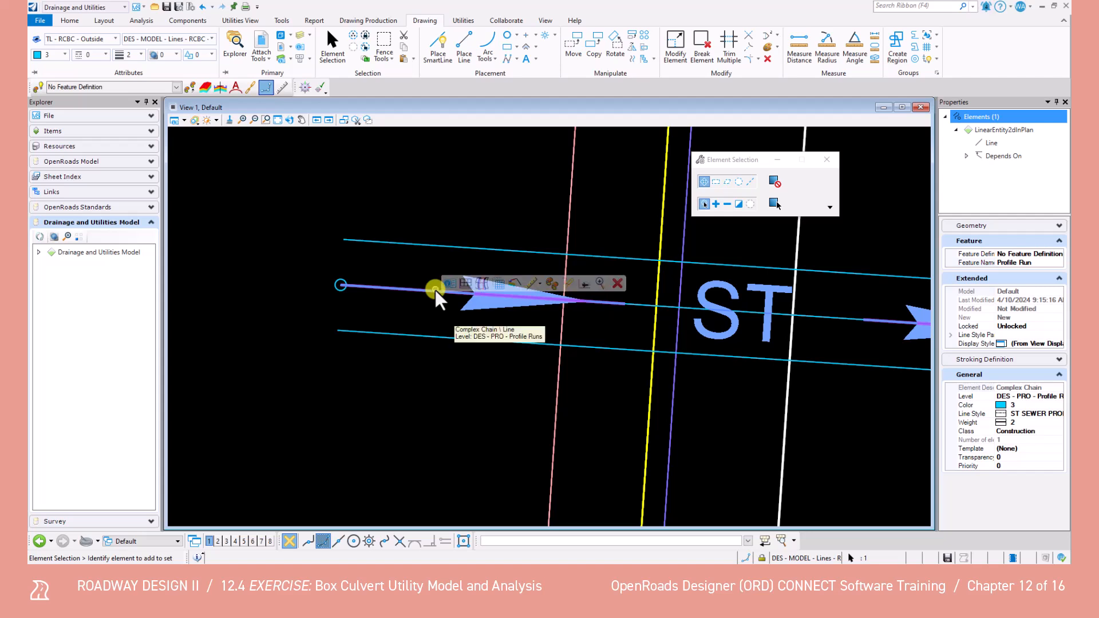
click(436, 291)
click(643, 305)
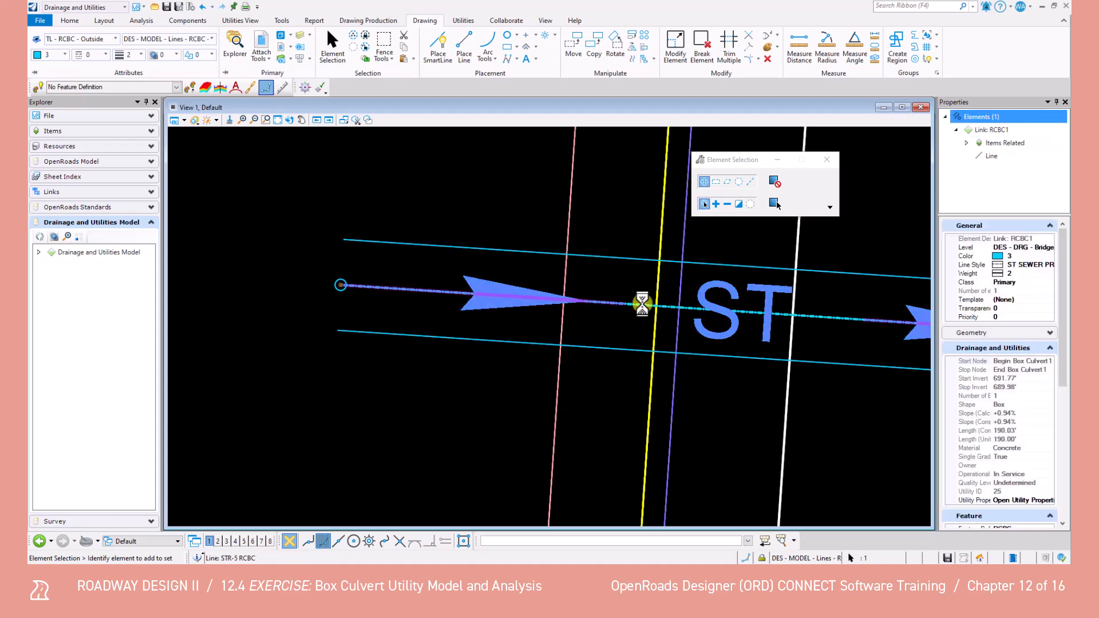
click(641, 305)
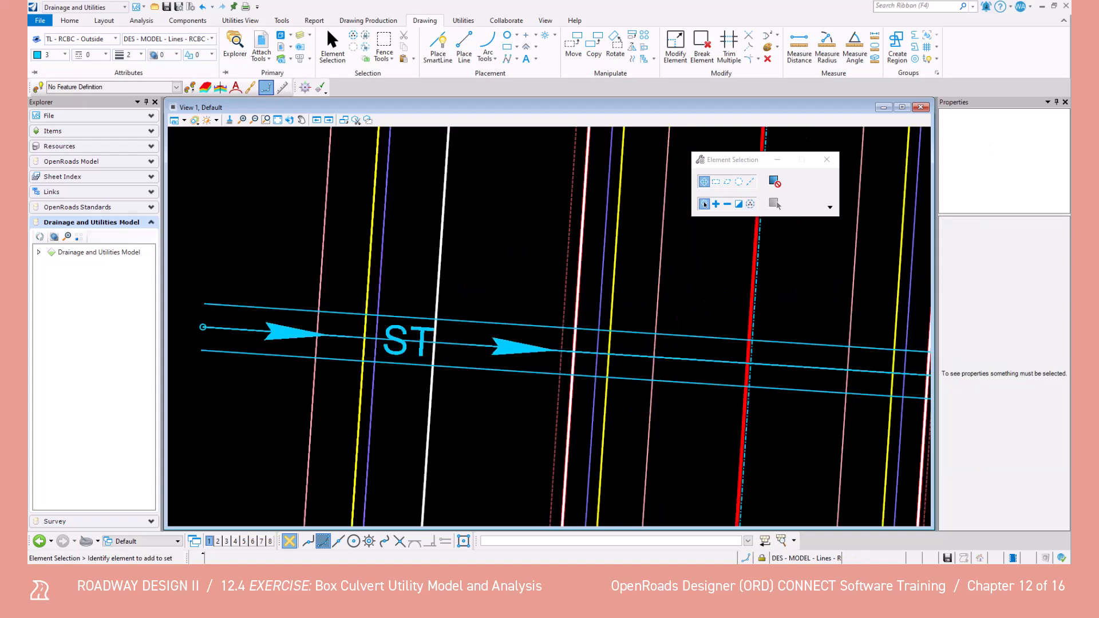
scroll(560, 376, down, 4)
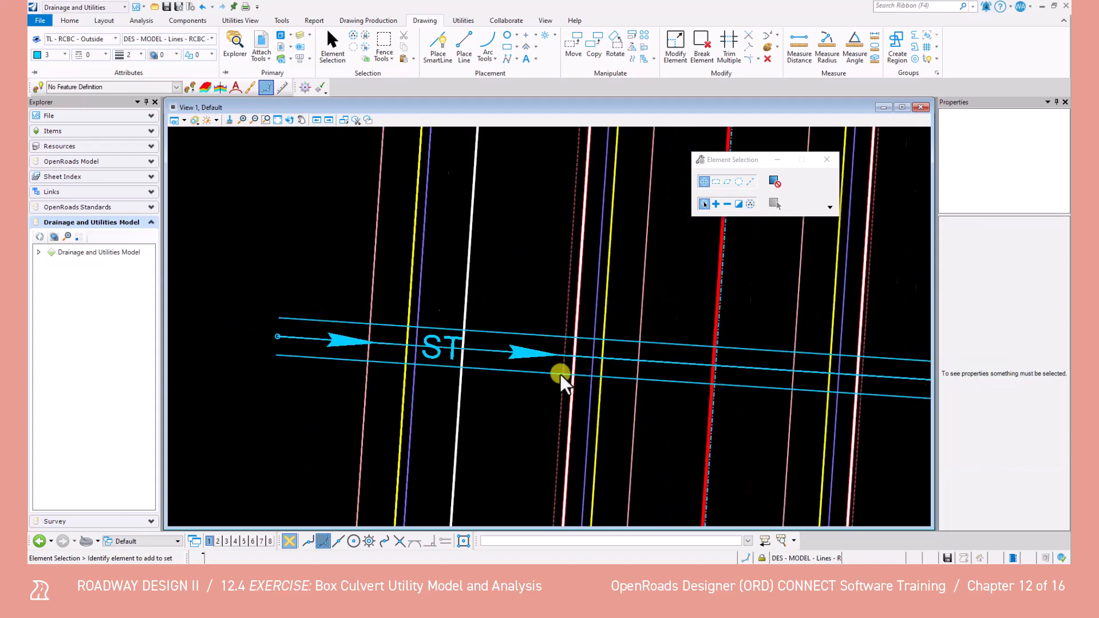
scroll(573, 378, up, 4)
scroll(462, 376, up, 2)
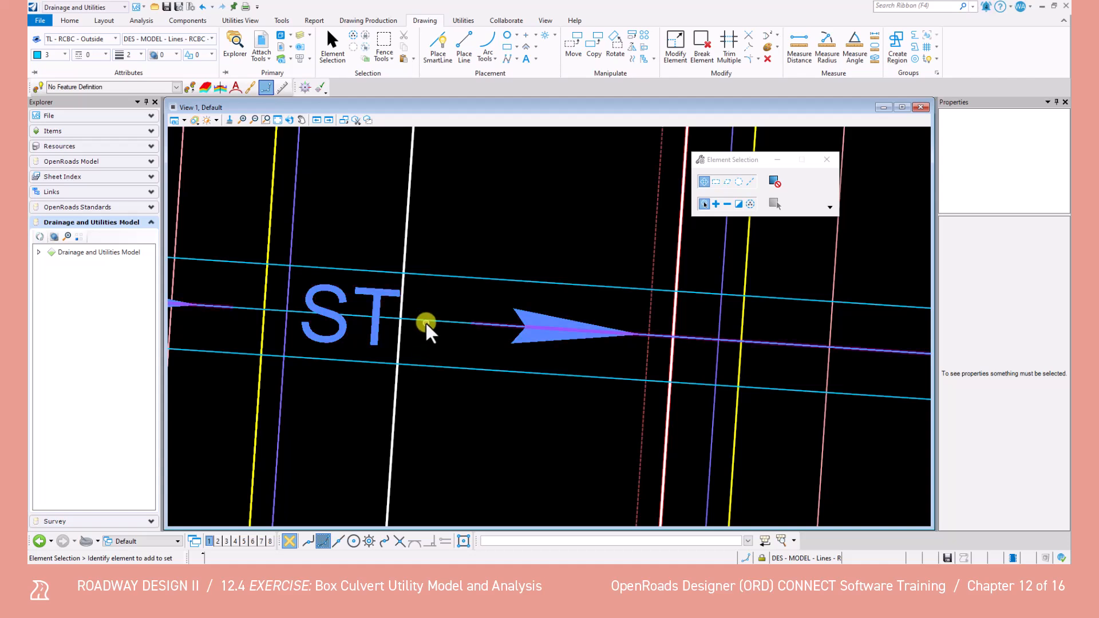
Delete the outside-edge line lying on the culvert centerline, keeping the two offset copies, and save the file
click(427, 331)
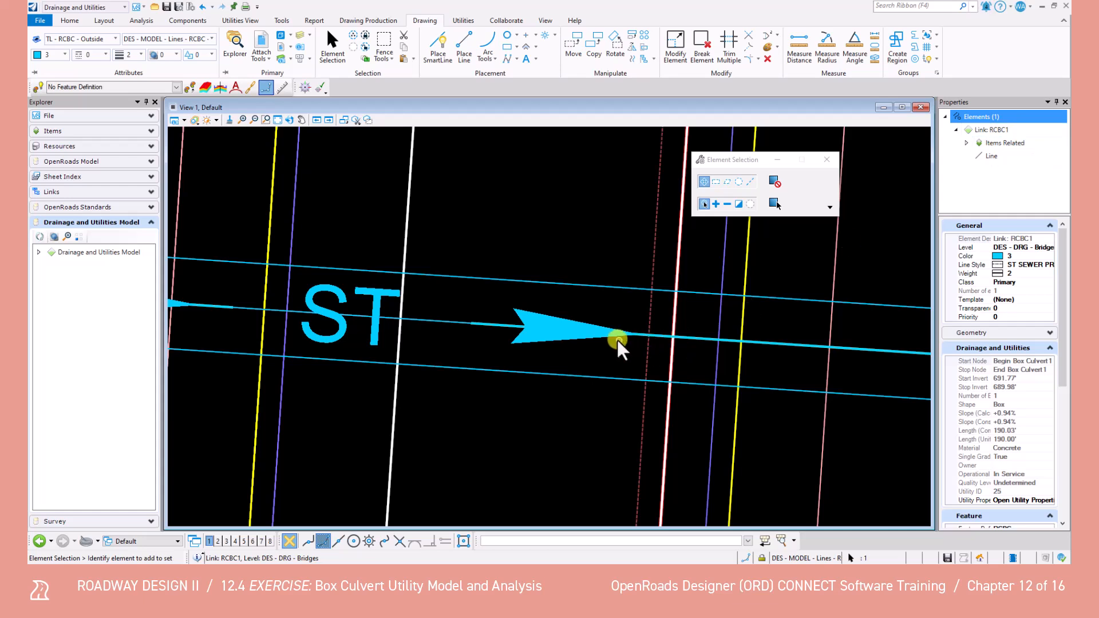
click(451, 320)
click(450, 321)
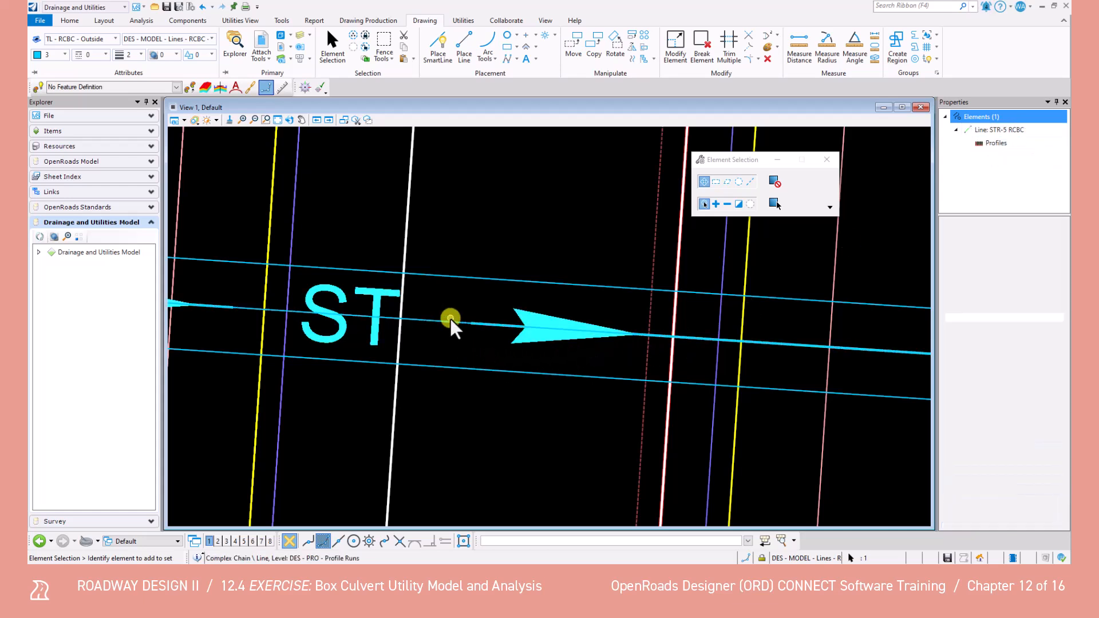
click(450, 320)
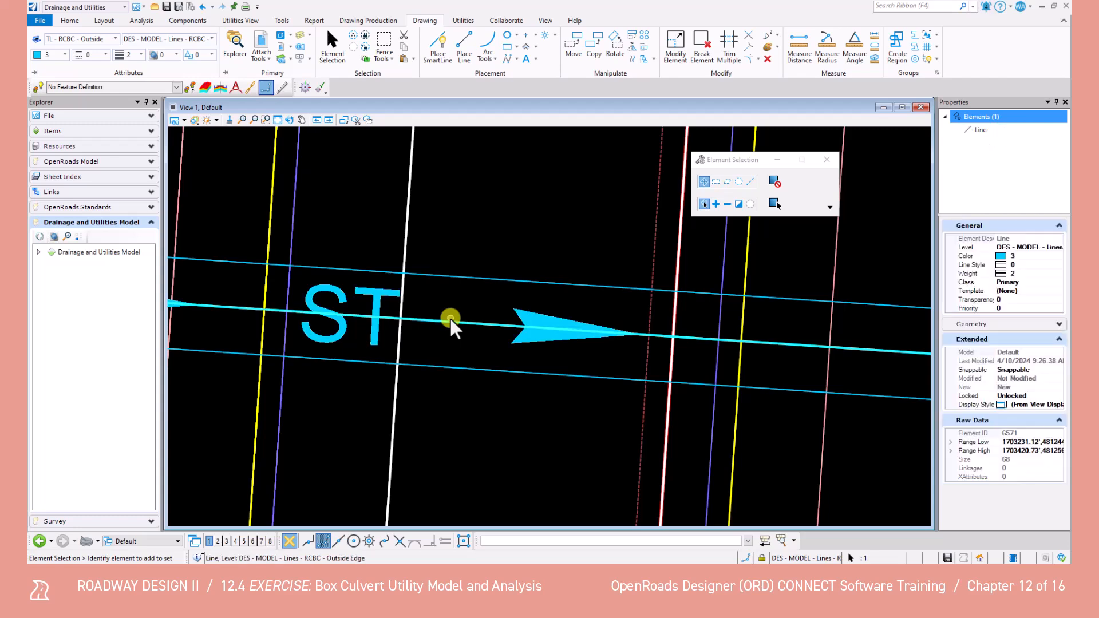
key(Delete)
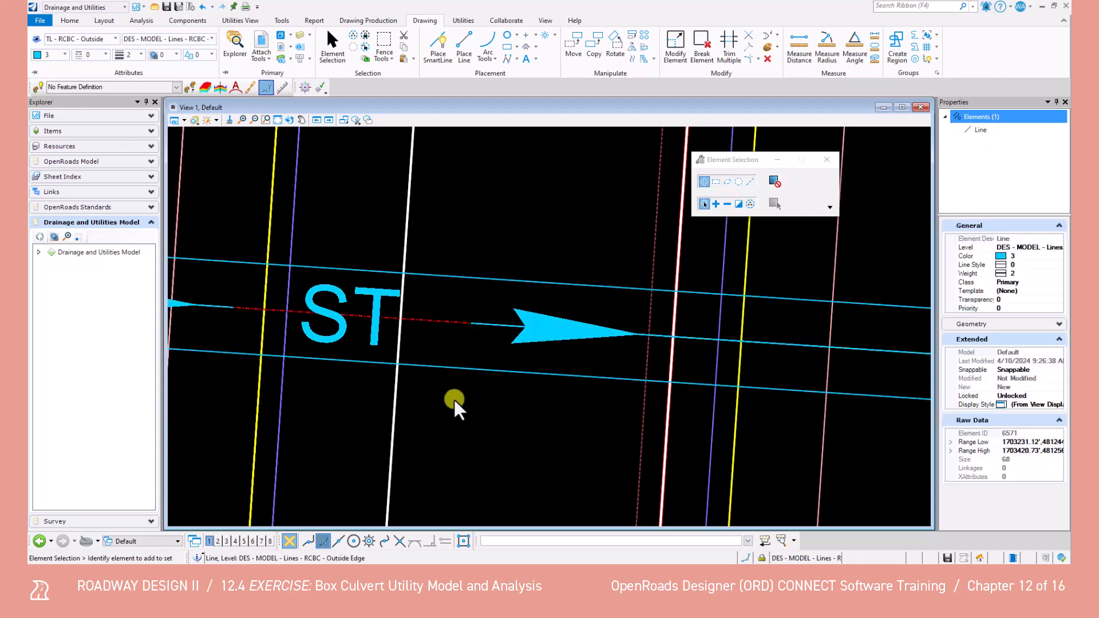
scroll(461, 395, down, 6)
middle_drag(450, 394, 399, 348)
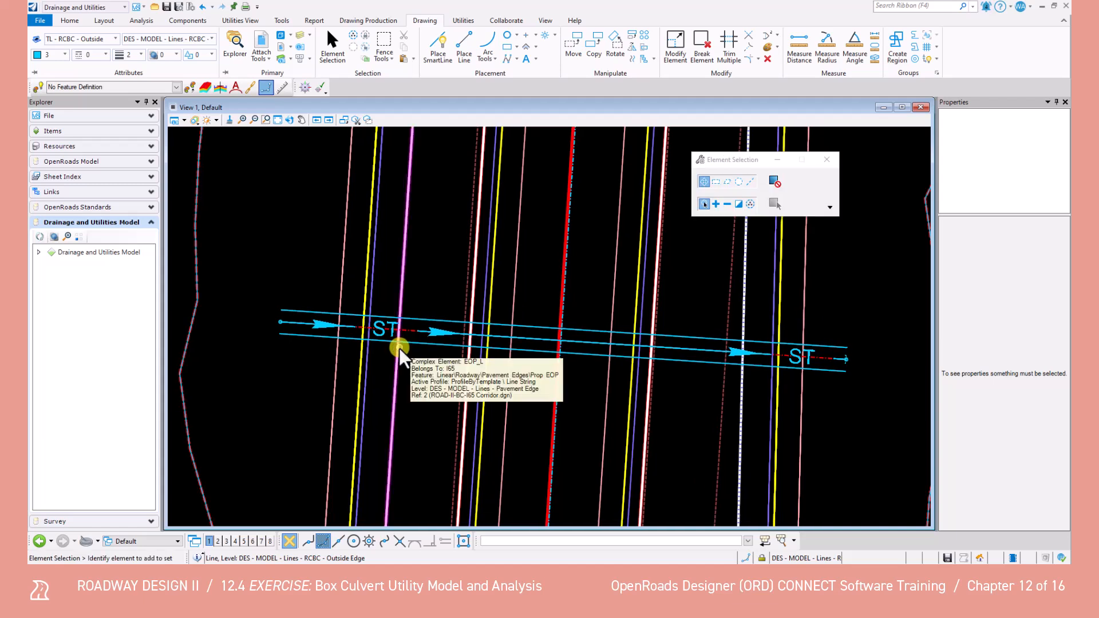
key(ctrl+s)
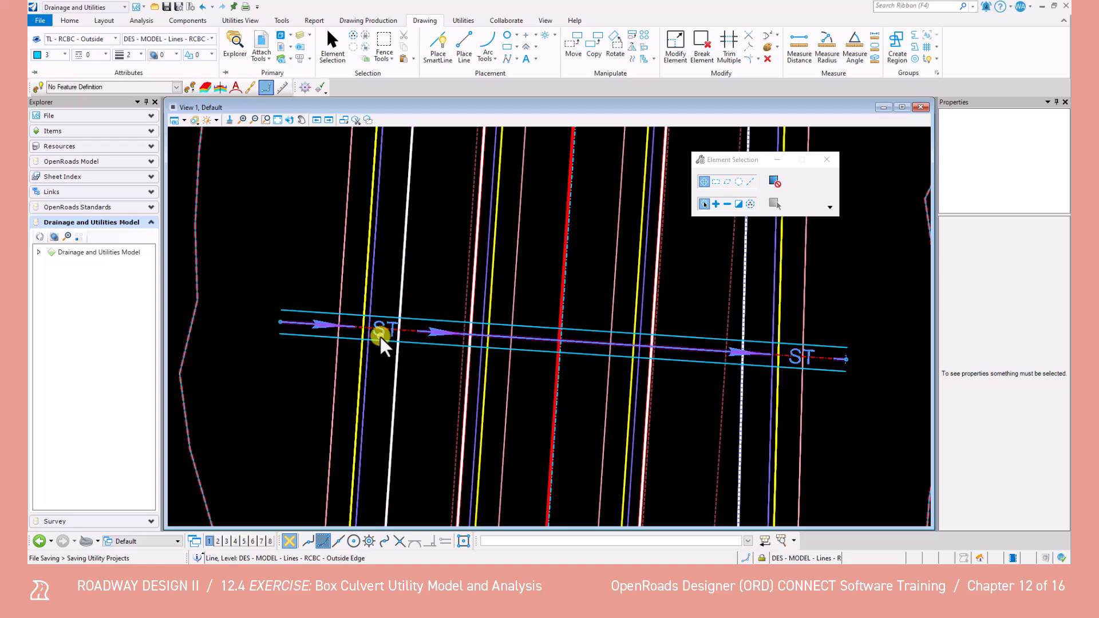
Close the culvert's start end with a SmartLine joining the endpoints of the two outside lines
click(449, 45)
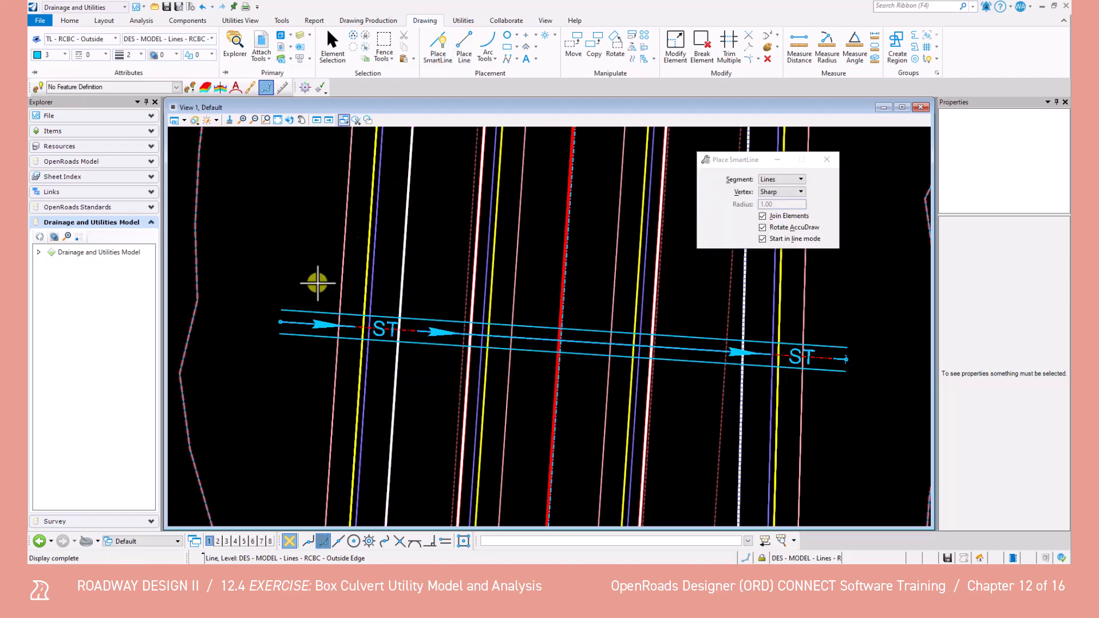
scroll(277, 321, up, 5)
click(301, 395)
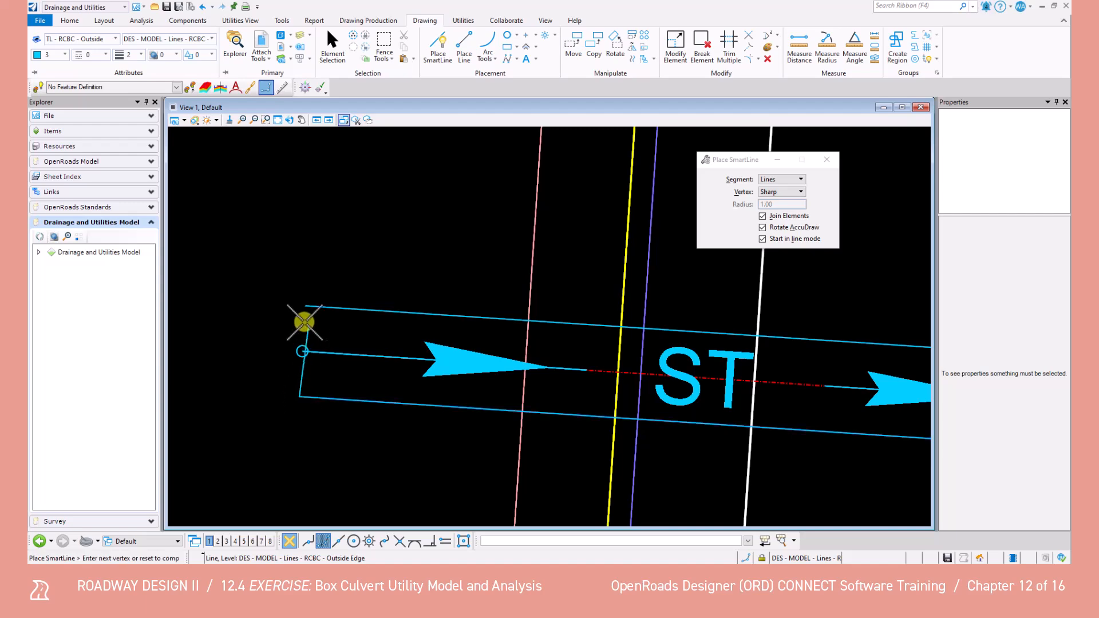
click(305, 307)
right_click(254, 330)
Close the culvert's downstream end with a SmartLine joining the endpoints of the two outside lines
scroll(485, 360, down, 3)
scroll(645, 359, up, 5)
click(618, 408)
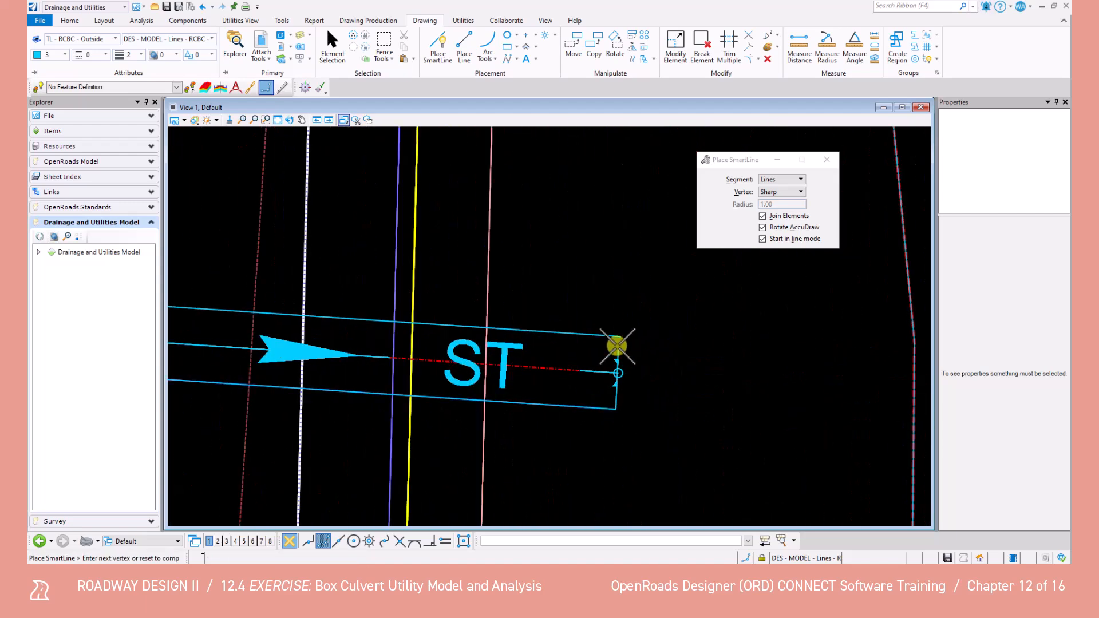
click(621, 337)
right_click(593, 287)
scroll(594, 286, down, 3)
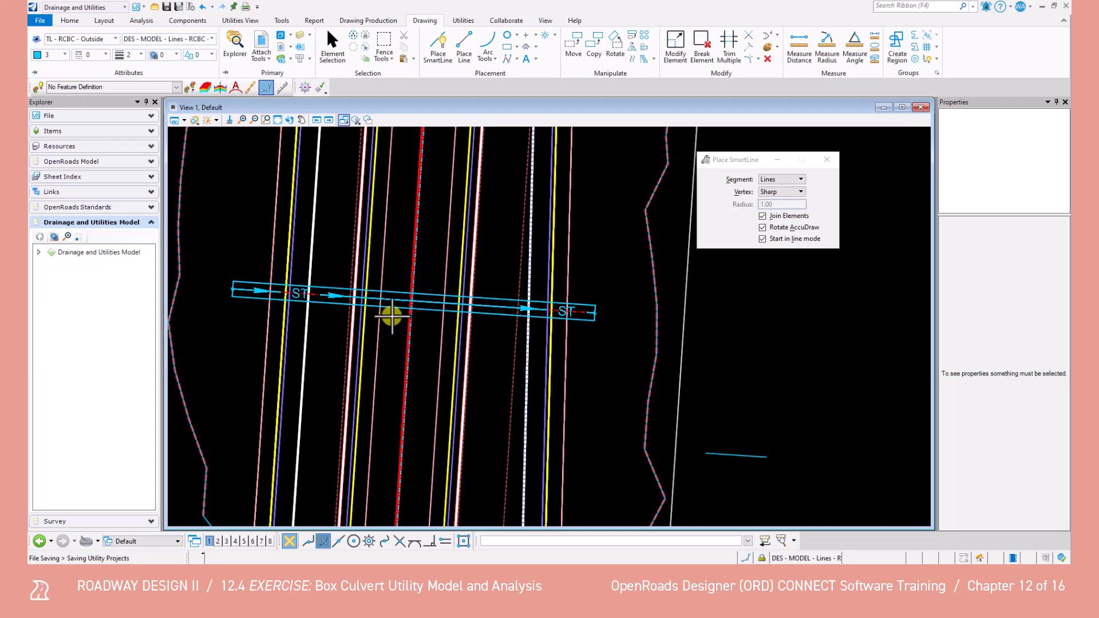
Extend both outside lines by a distance of 1.00 past the culvert's downstream end
click(777, 35)
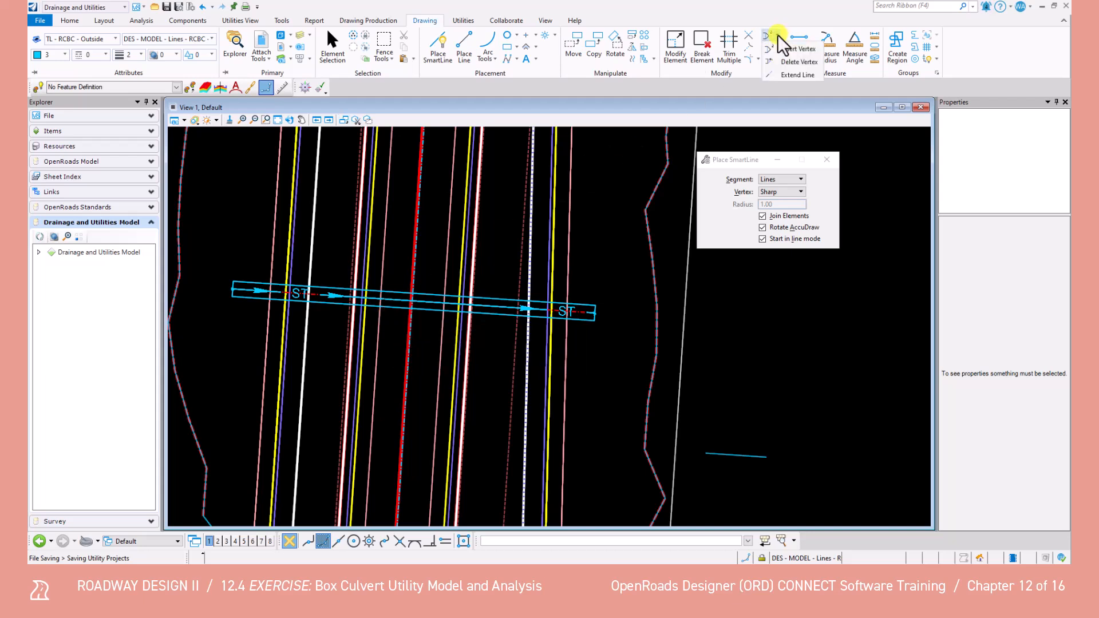
click(780, 75)
scroll(572, 295, up, 4)
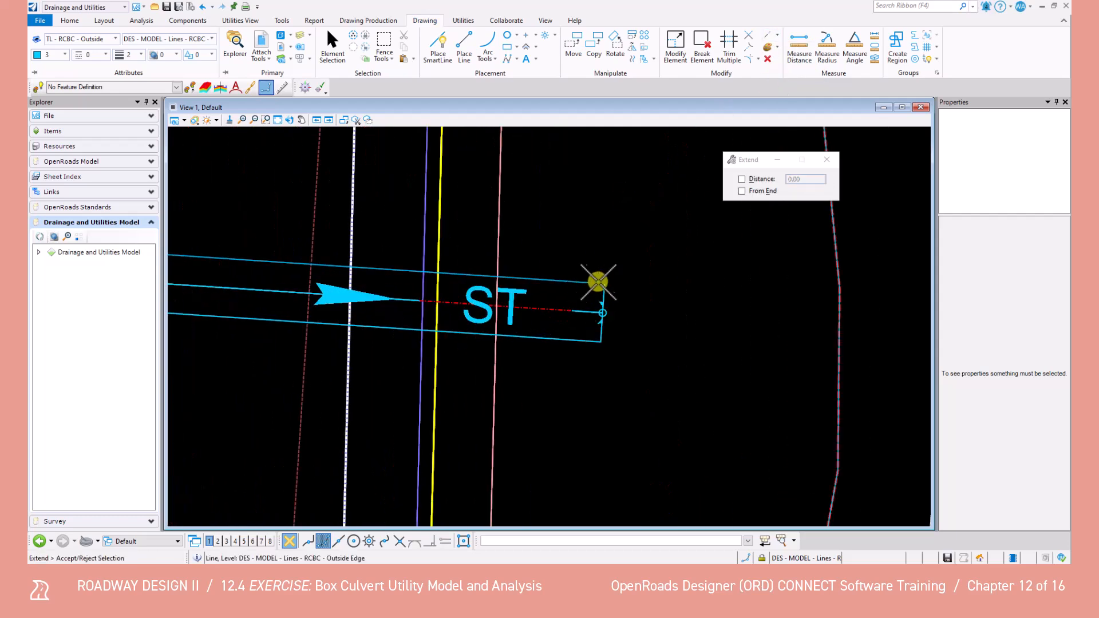
click(742, 179)
click(794, 180)
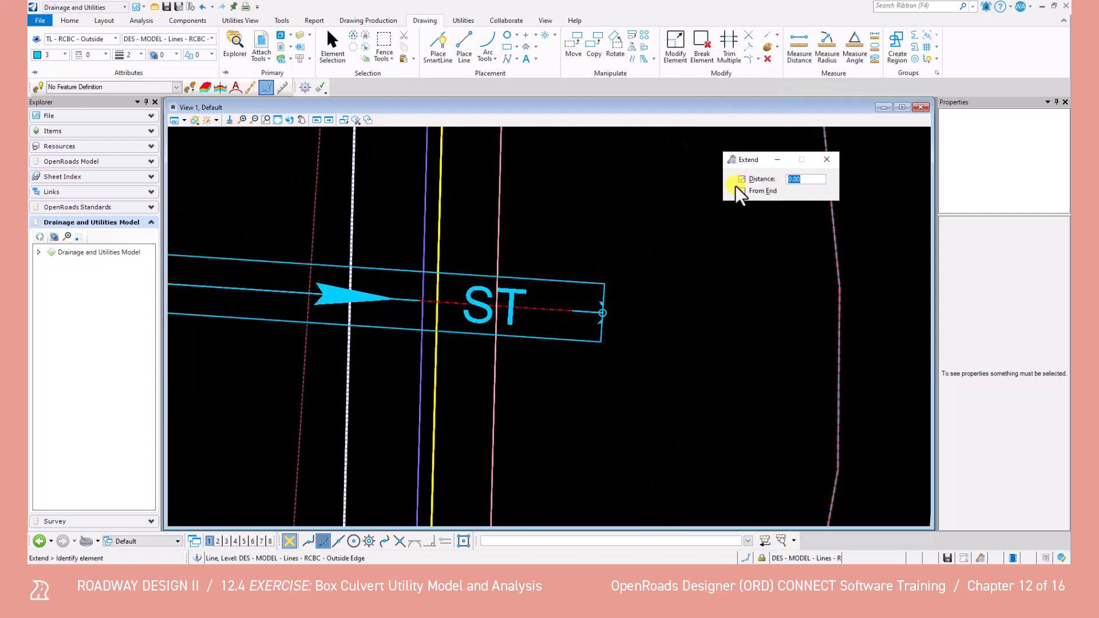
text(1)
key(Tab)
click(587, 284)
click(638, 284)
click(577, 342)
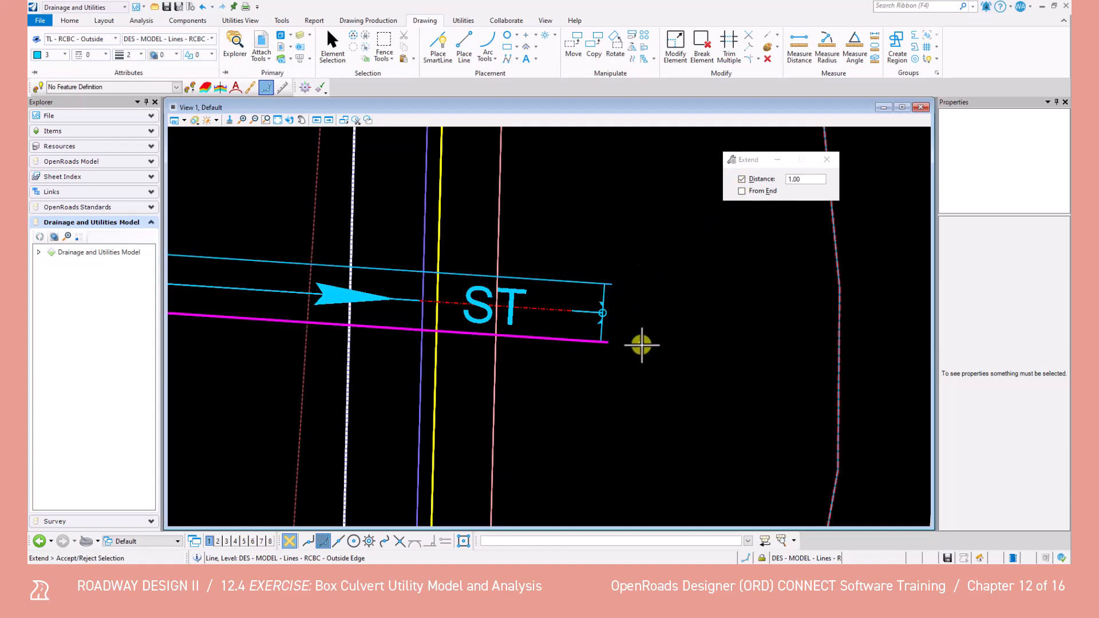
click(641, 346)
Extend both outside lines by the same 1.00 distance past the culvert's start end and leave the Extend command
scroll(629, 352, down, 5)
middle_drag(272, 323, 624, 338)
scroll(510, 346, up, 3)
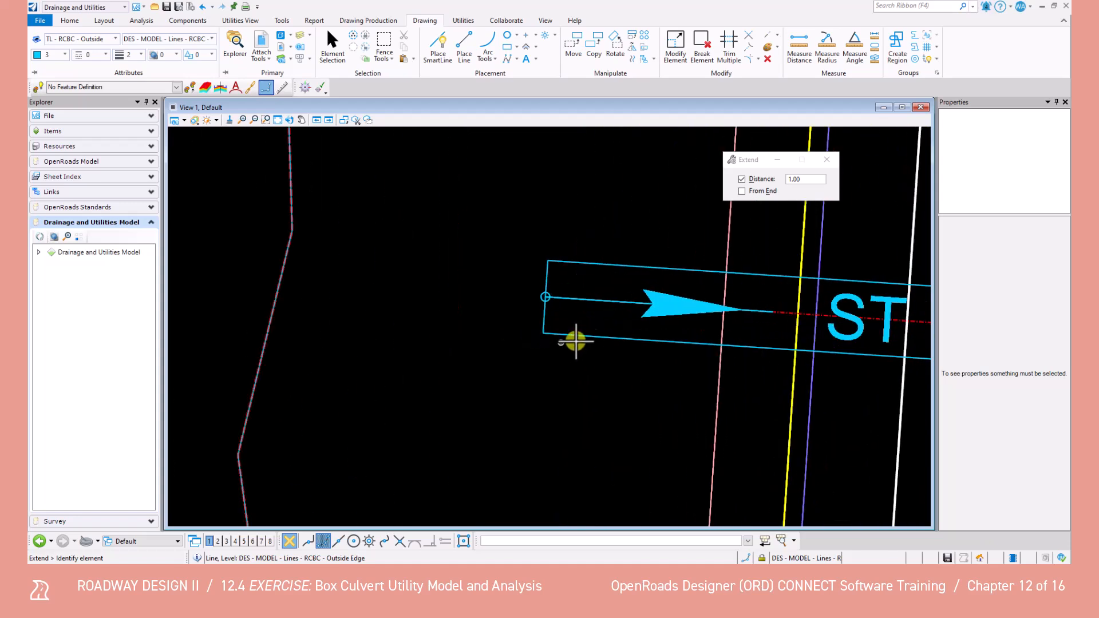
click(587, 276)
click(518, 257)
scroll(515, 277, down, 3)
scroll(896, 307, up, 2)
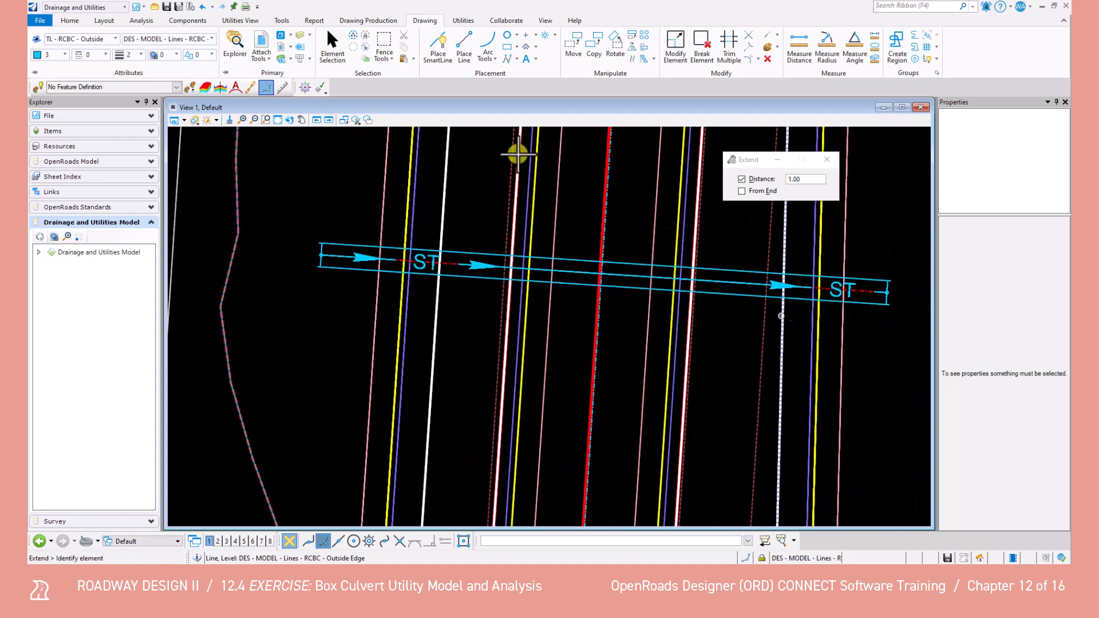
click(329, 44)
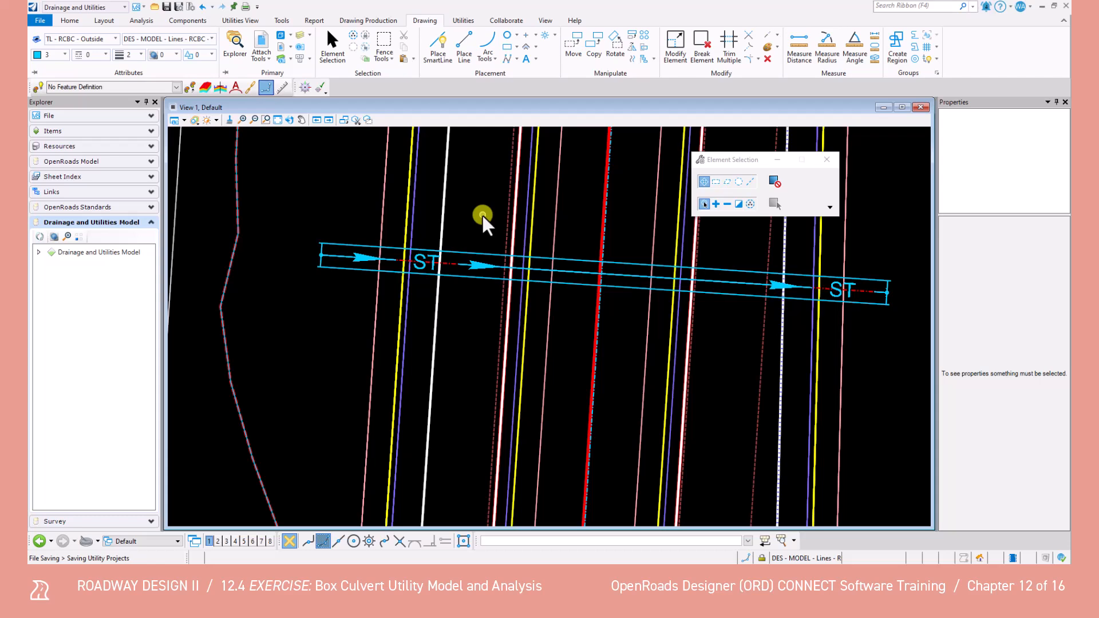
Rotate the view by the 2 Points method, using two points snapped on the culvert centerline so the culvert runs horizontally
click(288, 121)
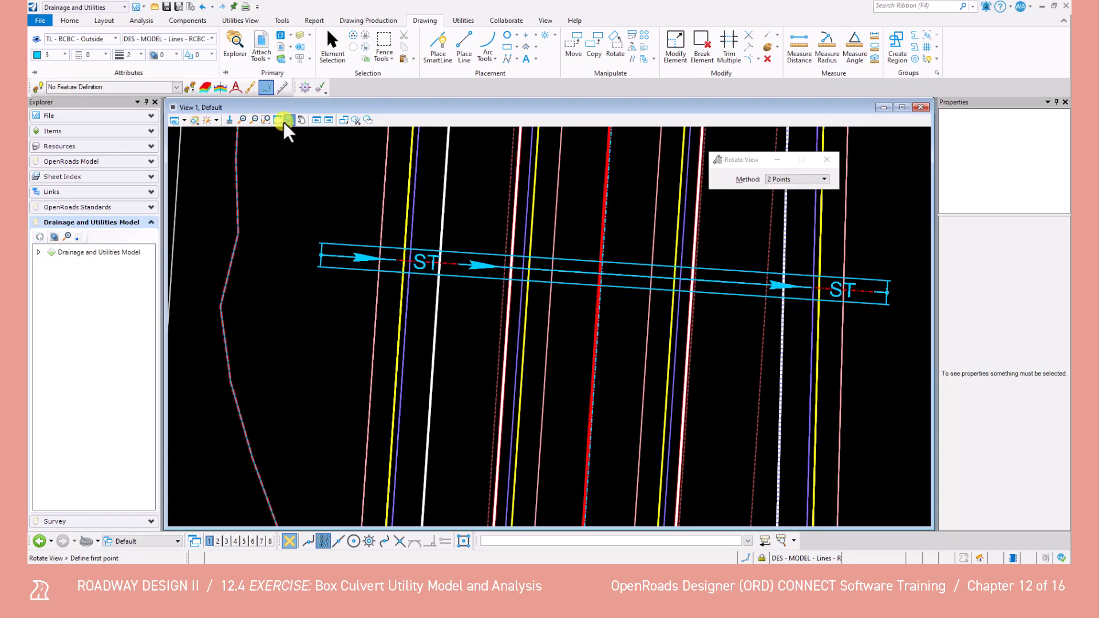
scroll(456, 259, up, 3)
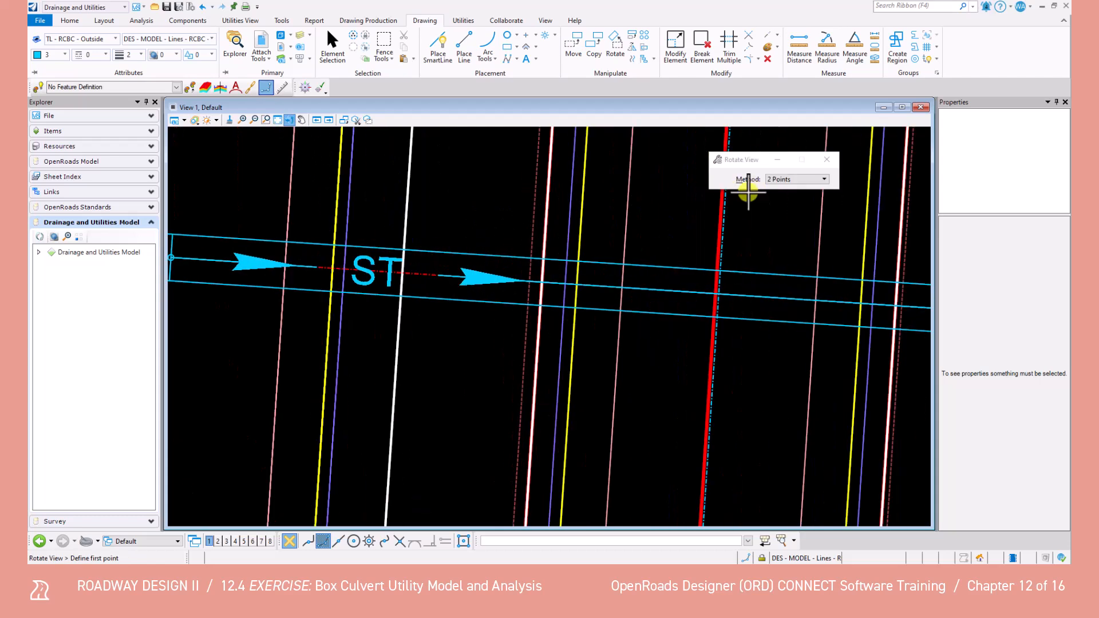
click(818, 180)
click(809, 179)
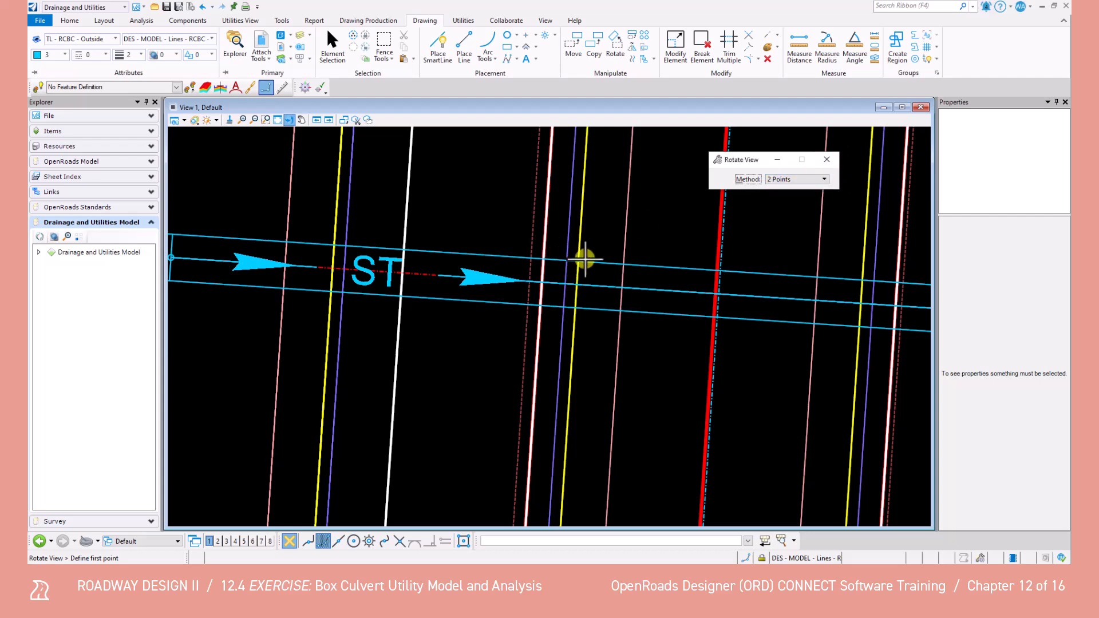
click(463, 542)
click(631, 289)
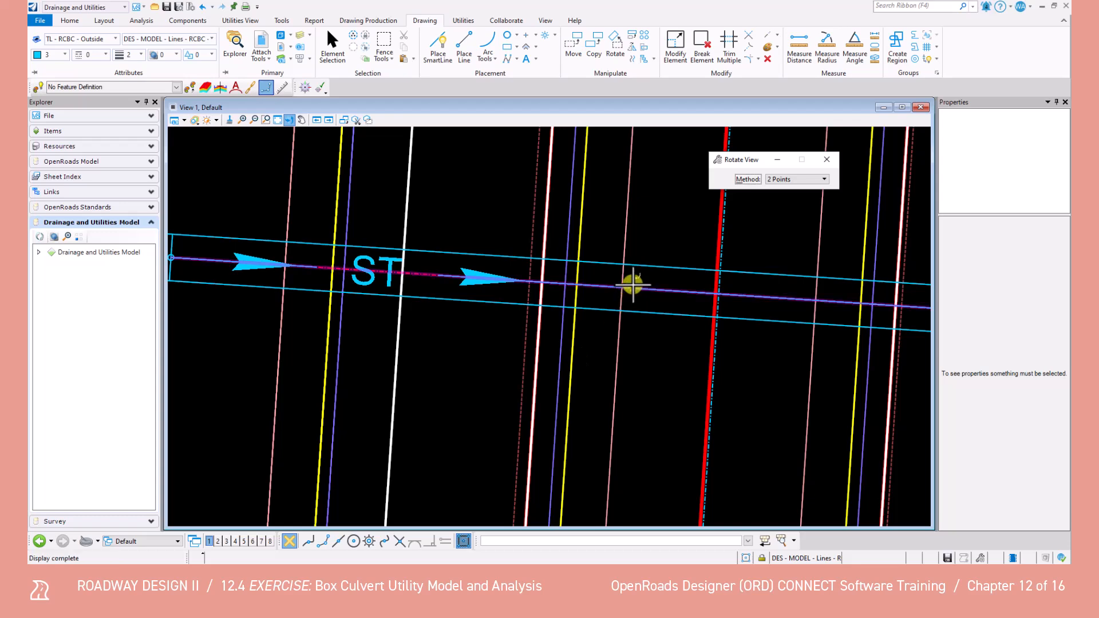
click(669, 286)
scroll(670, 291, down, 5)
scroll(676, 308, up, 3)
middle_drag(676, 308, 630, 318)
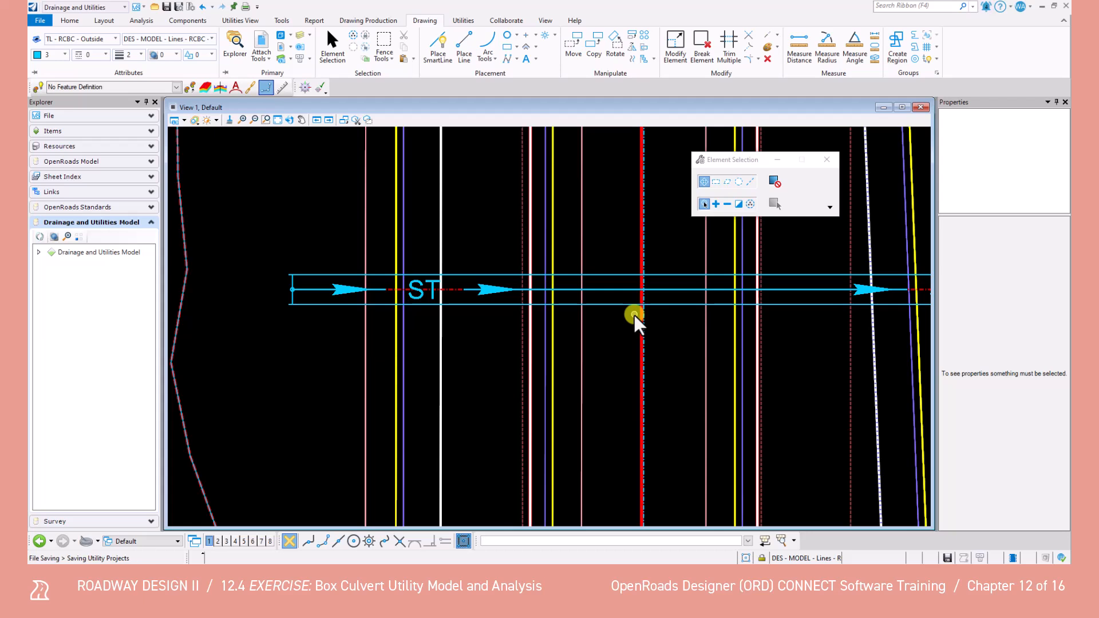
Draw a wingwall line 18.5 long at angle N45W from the start end of the culvert's upper outside line
scroll(344, 275, up, 2)
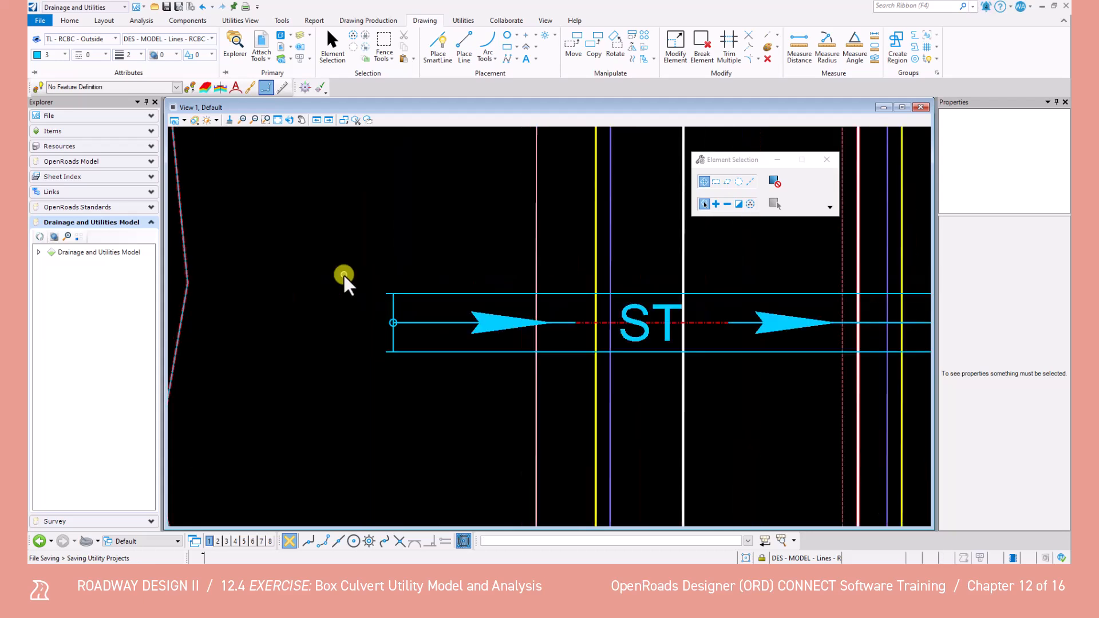
click(459, 48)
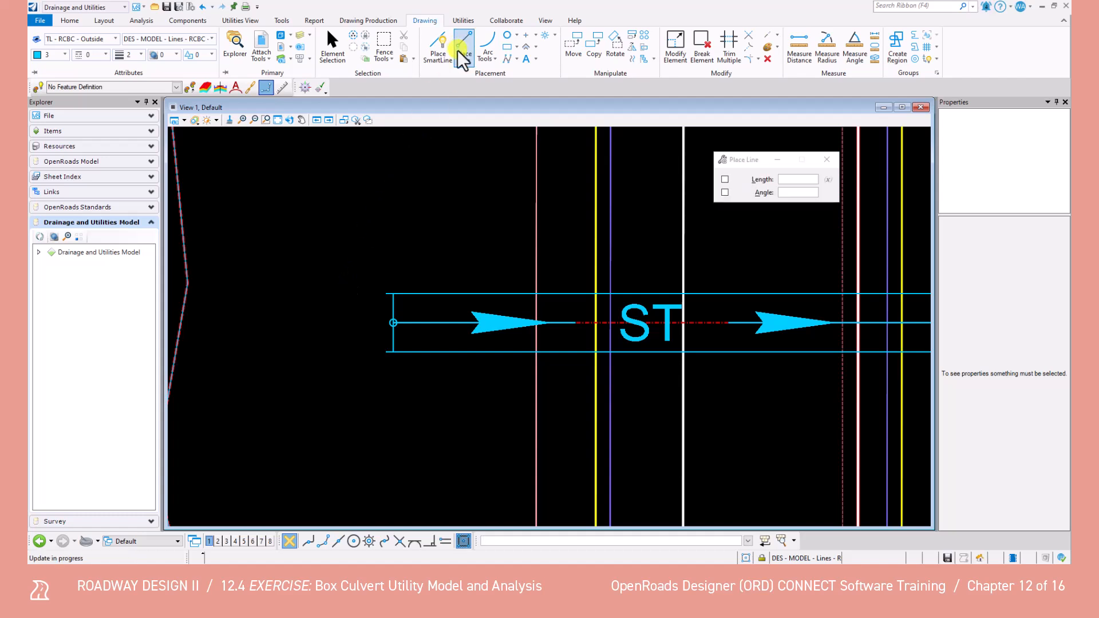
click(726, 179)
click(726, 193)
click(805, 181)
text(18.5)
key(Tab)
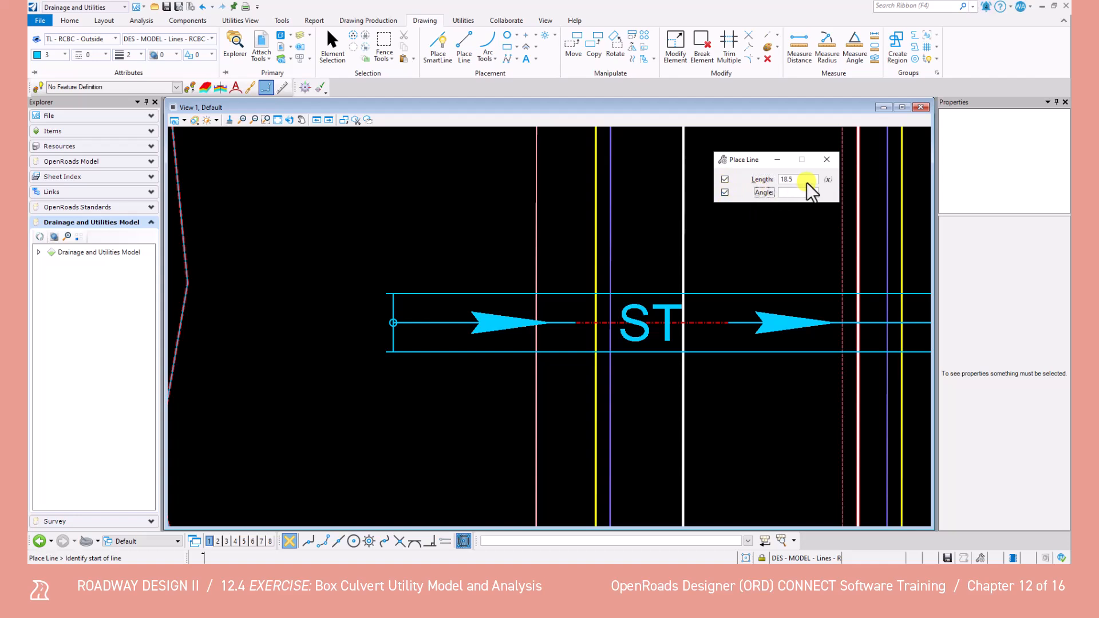
text(N45W)
key(Return)
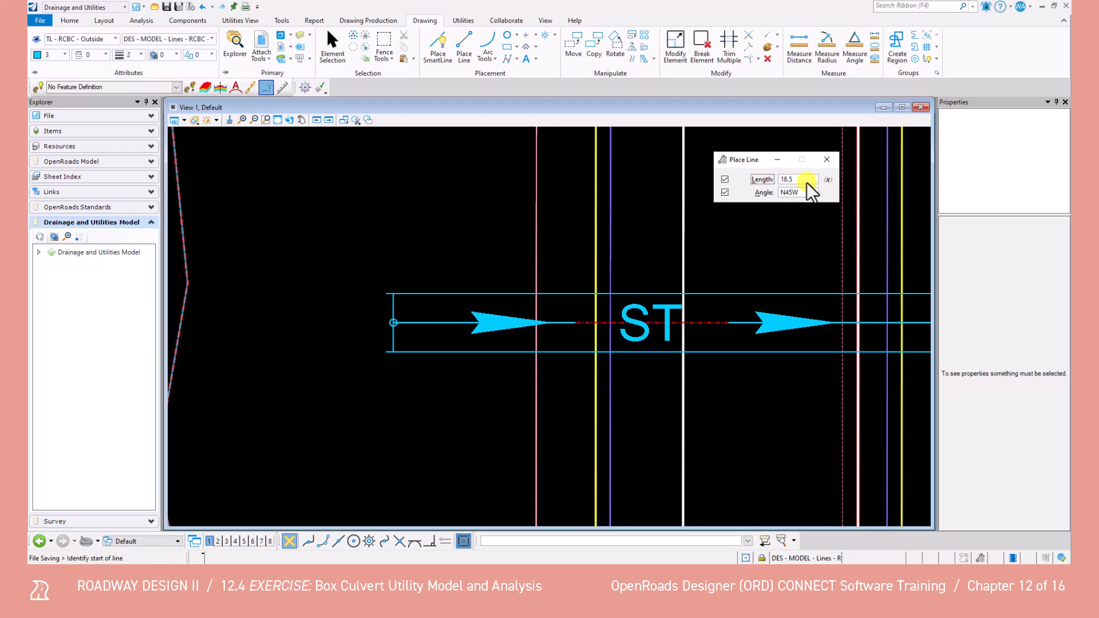
click(384, 291)
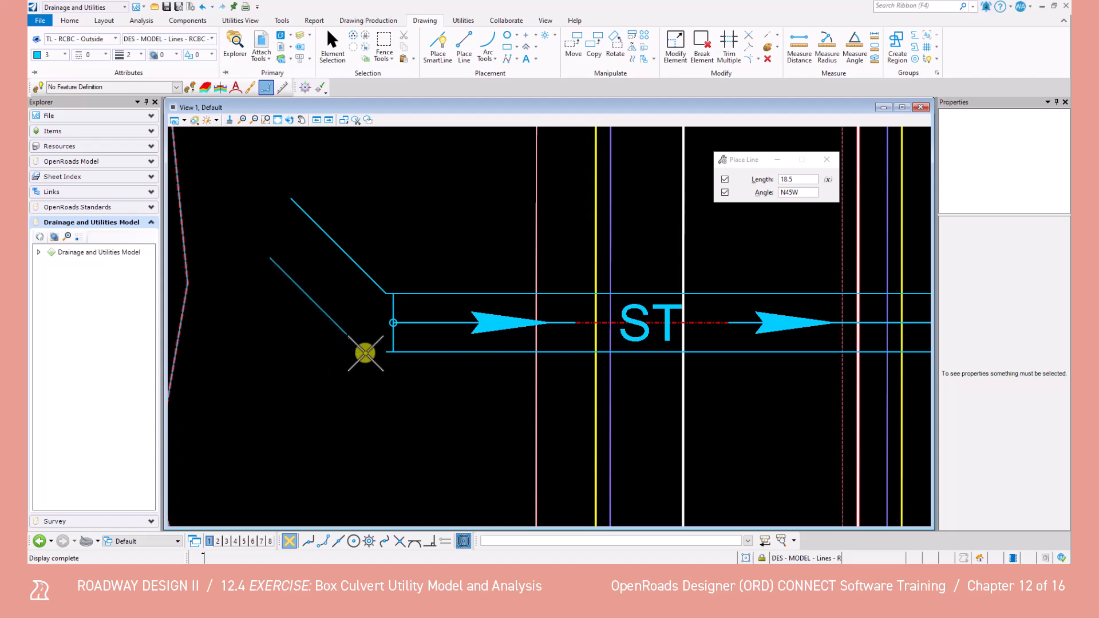
key(Escape)
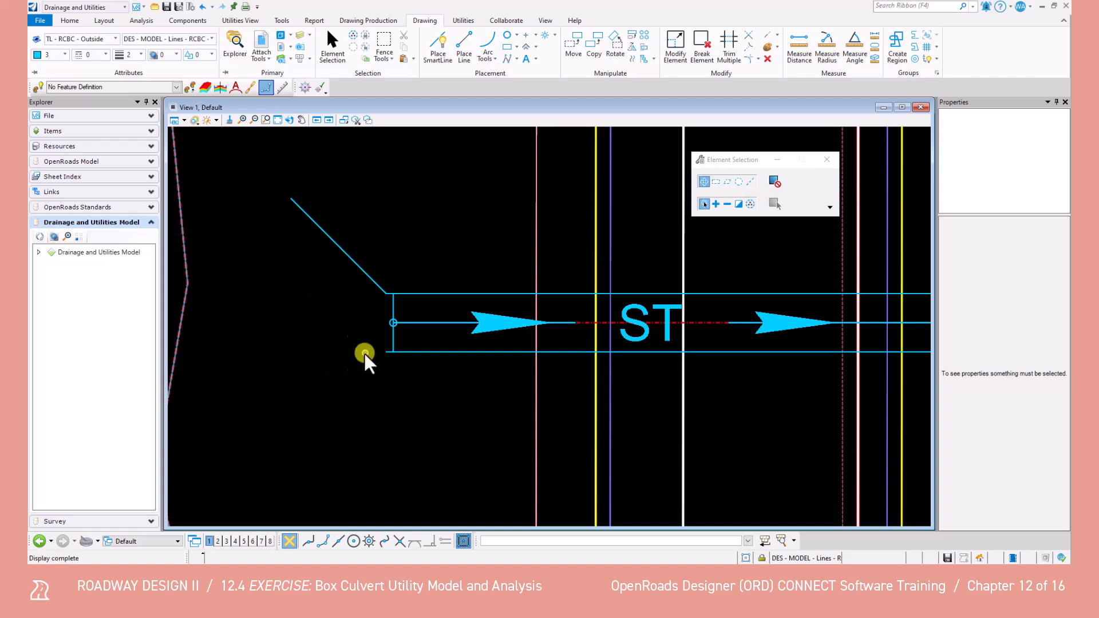
Draw the matching 18.5 wingwall line at angle S45W from the start end of the lower outside line
click(466, 48)
click(803, 193)
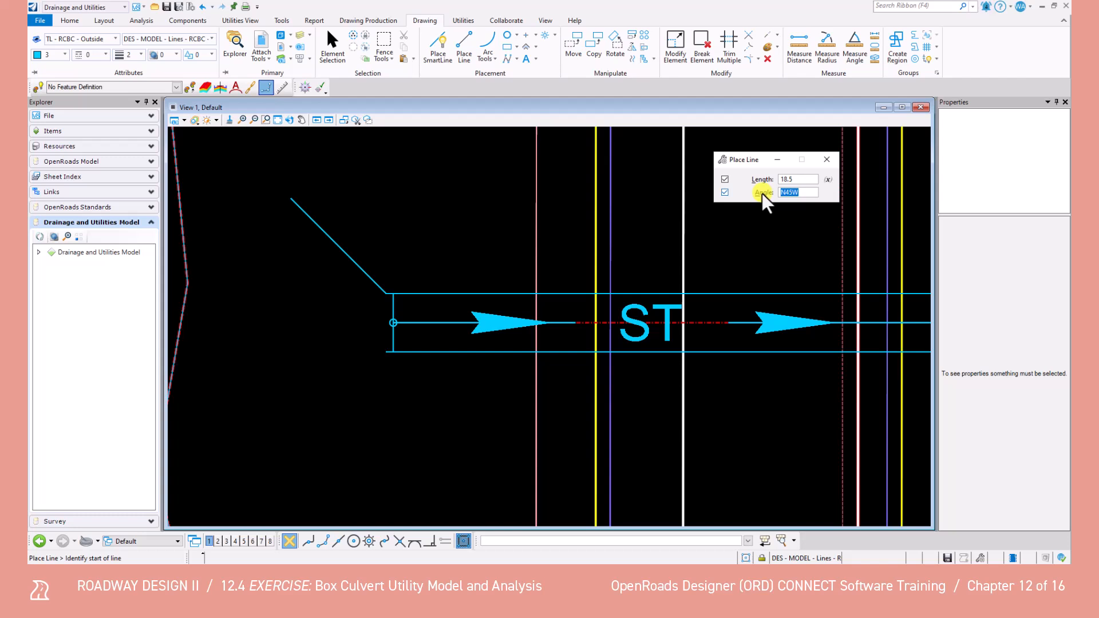
text(s45w)
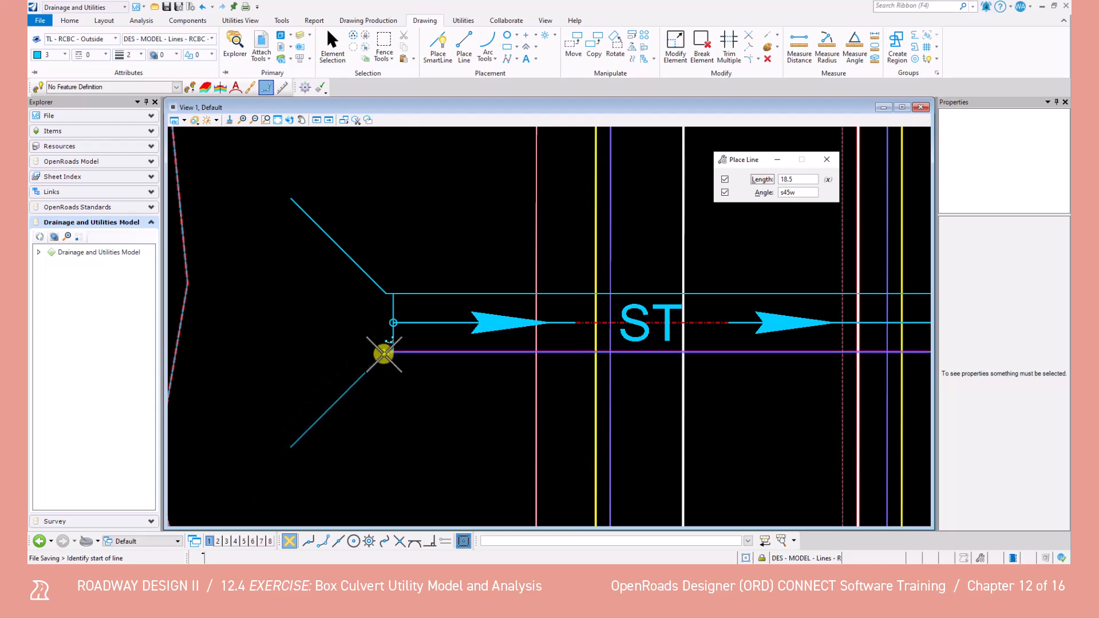
Draw an 18.5 wingwall line at angle S45E from the downstream end of the culvert's lower outside line
scroll(431, 401, down, 2)
middle_drag(780, 399, 356, 380)
scroll(491, 361, up, 5)
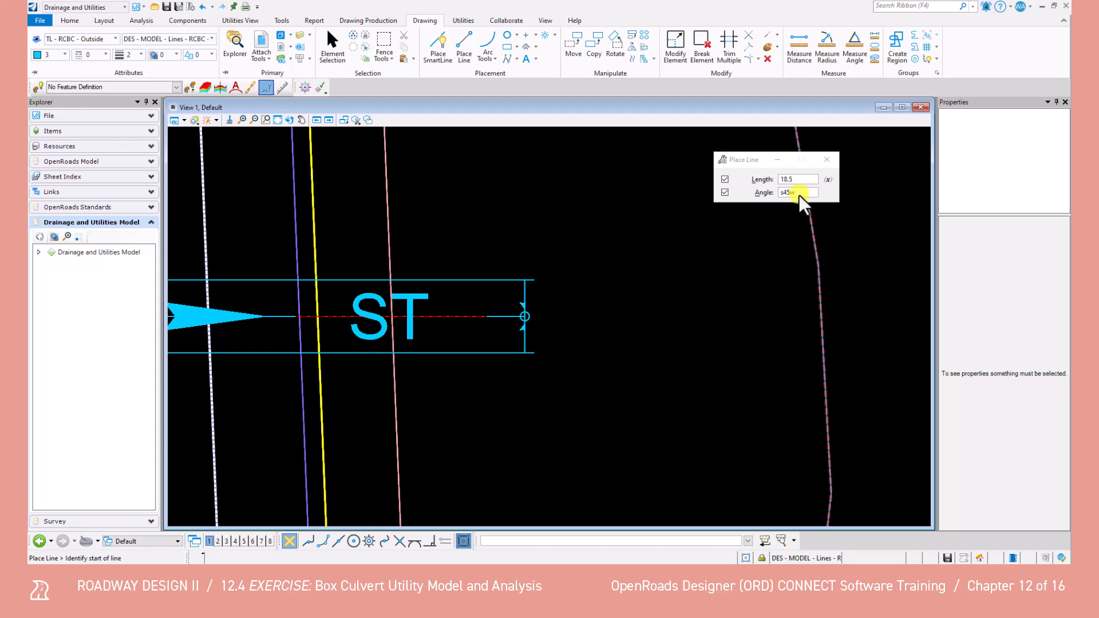
click(798, 193)
text(e)
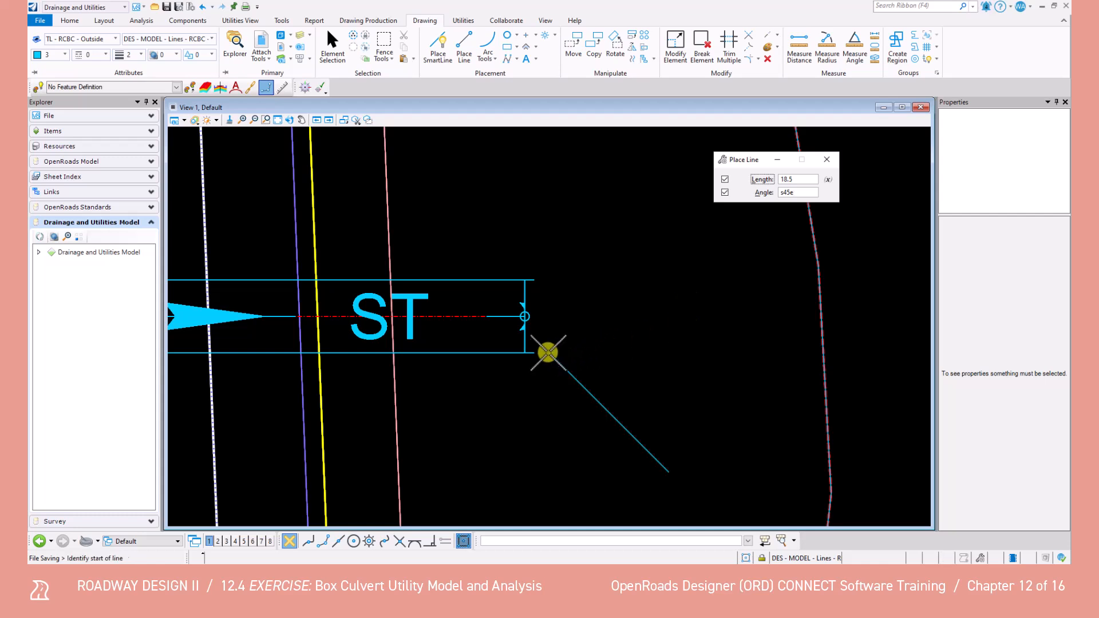
click(534, 352)
Draw an 18.5 wingwall line at angle N45E from the downstream end of the upper outside line and leave the command
click(784, 193)
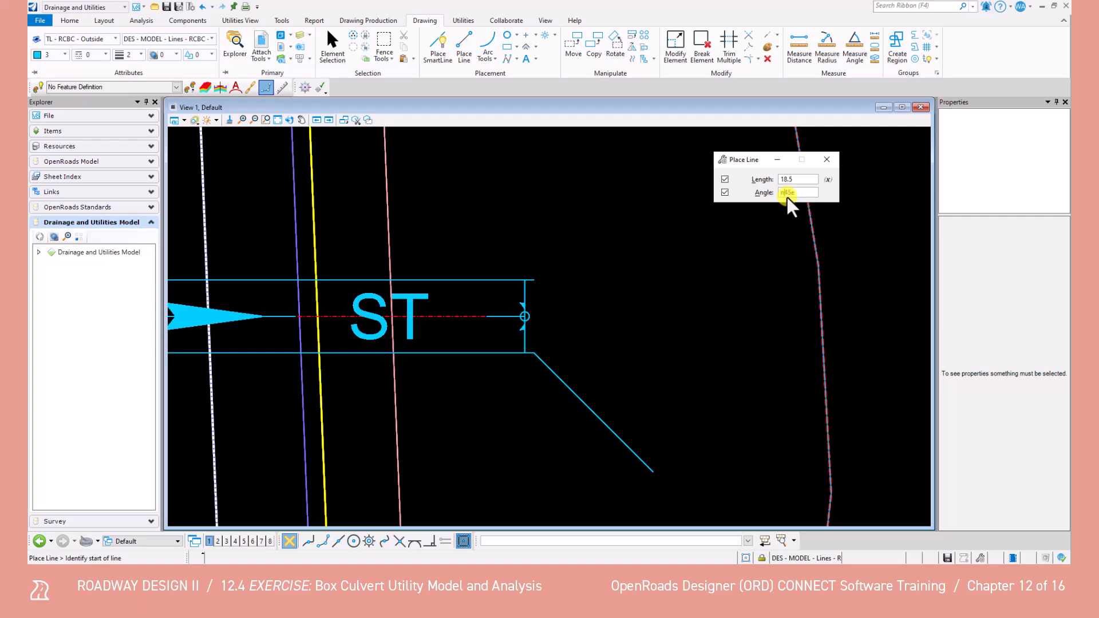
click(535, 280)
scroll(560, 312, down, 4)
middle_drag(560, 311, 647, 323)
key(Escape)
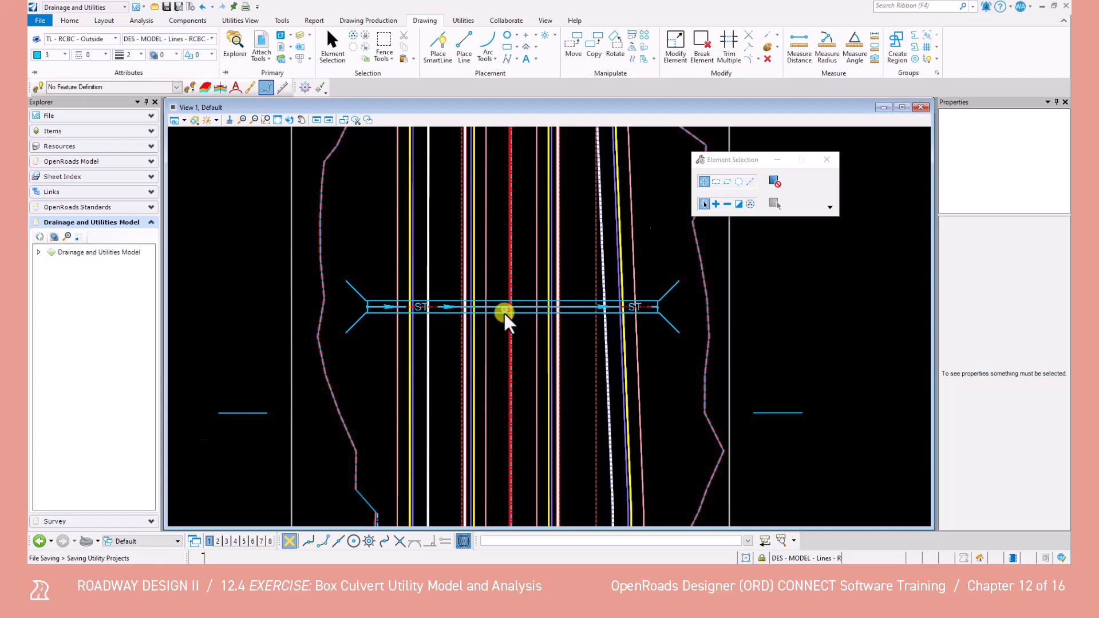
Select the culvert centerline STR-5 RCBC and open its profile model in View 2
scroll(504, 310, up, 3)
click(450, 292)
click(451, 294)
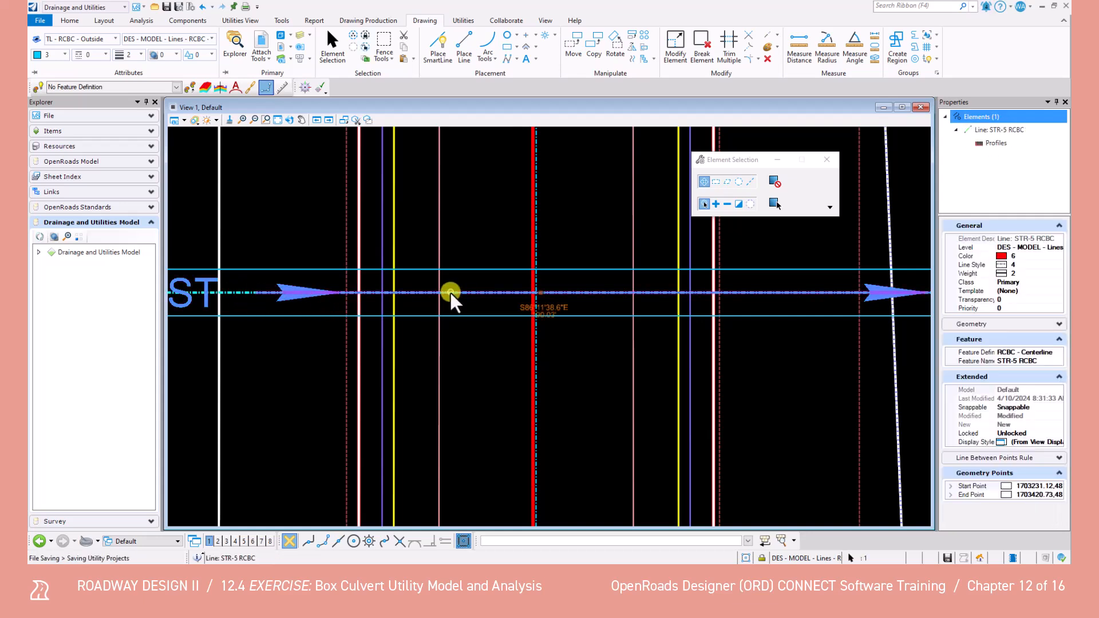
right_click(988, 128)
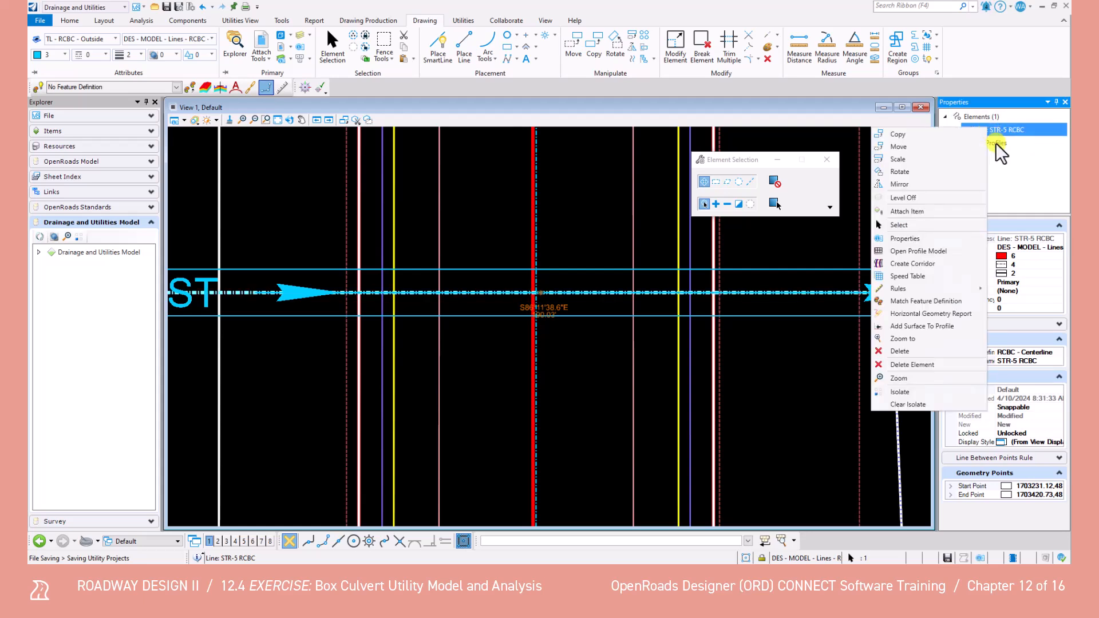
click(916, 251)
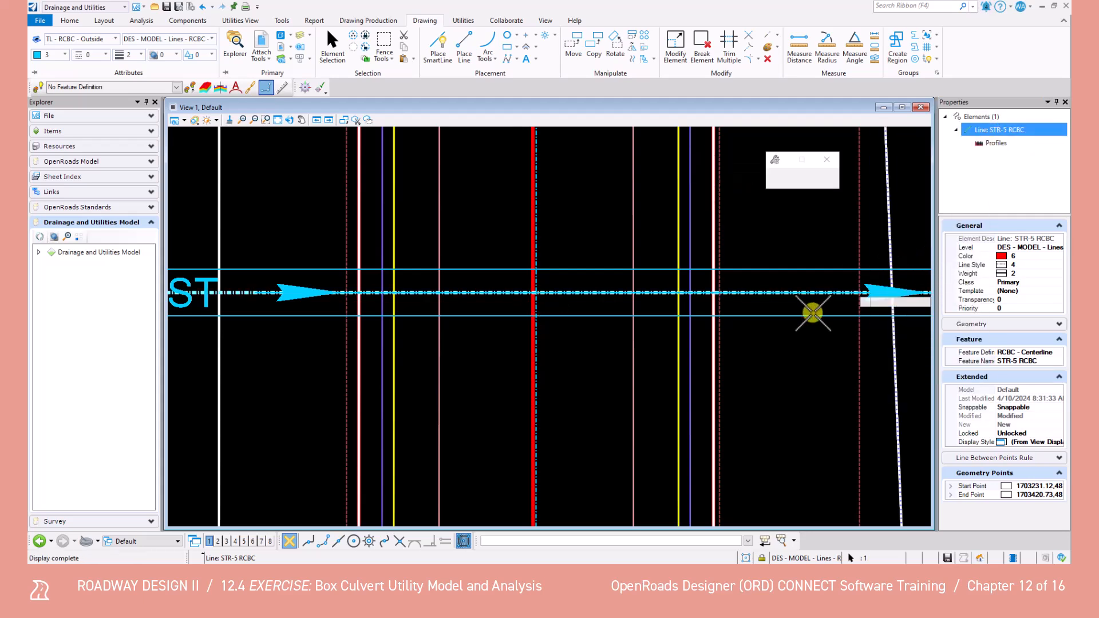
click(218, 541)
click(731, 248)
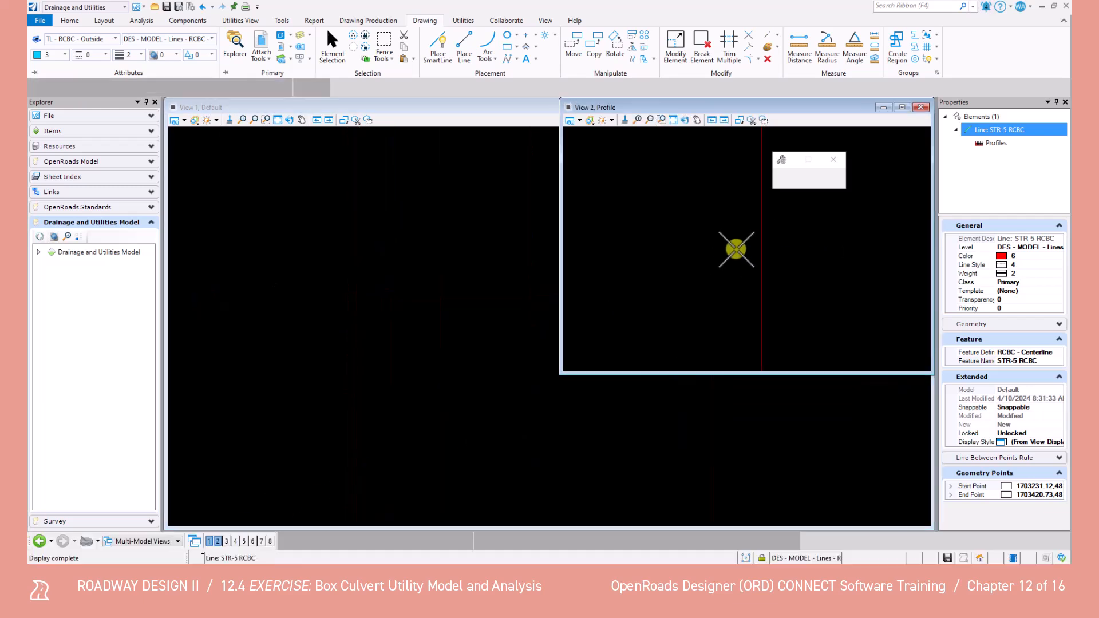
scroll(728, 249, down, 1)
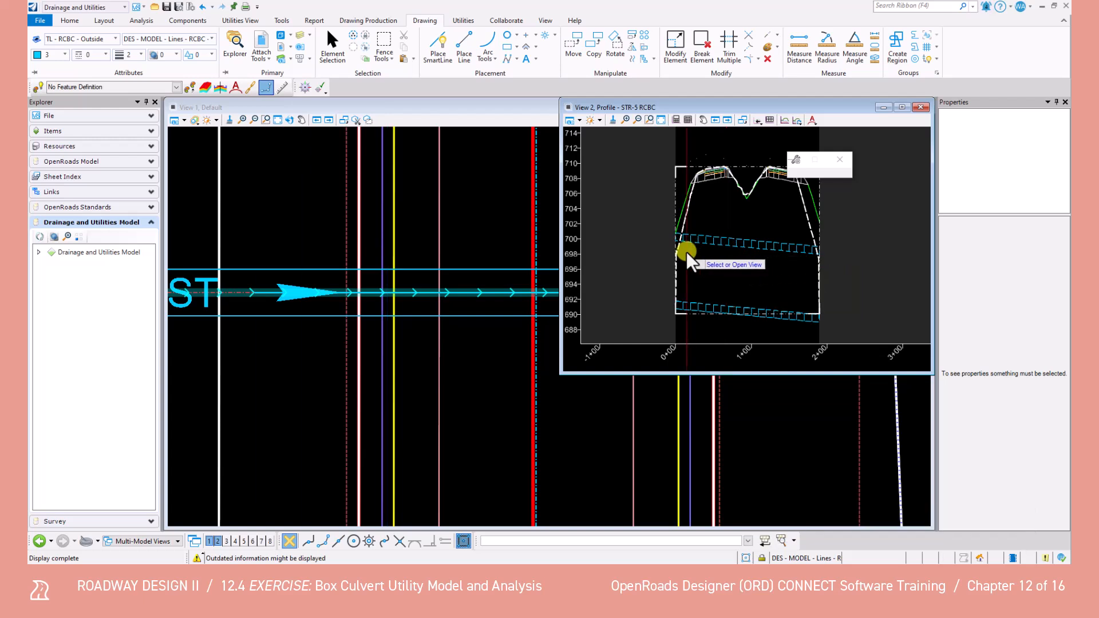
Delete the 3D cut volume from the STR-5 RCBC profile view and save the file
click(332, 47)
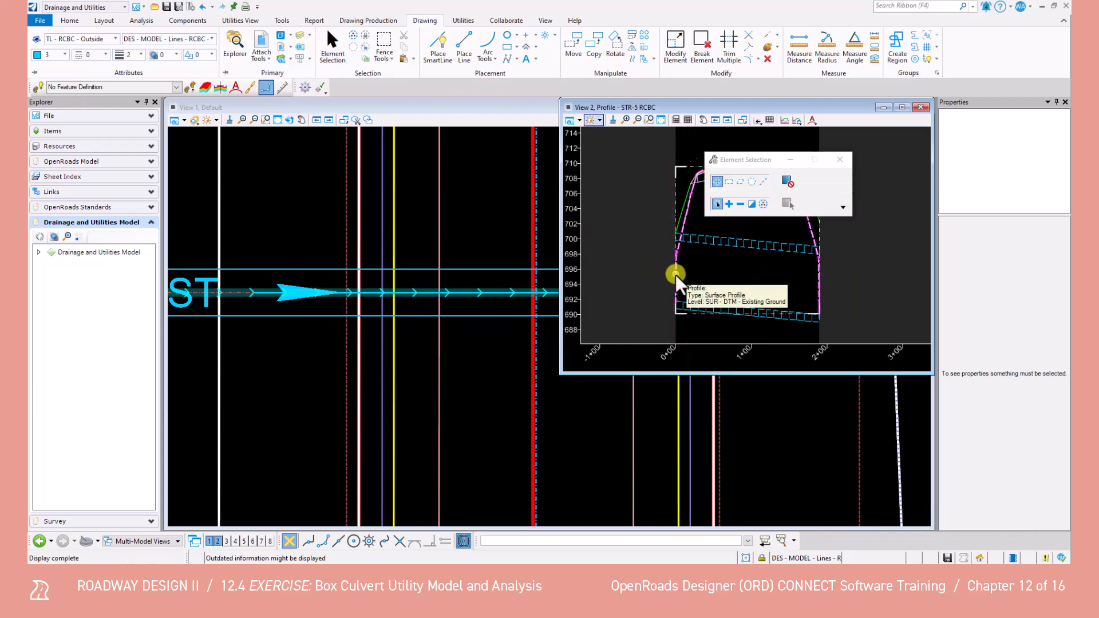
click(675, 212)
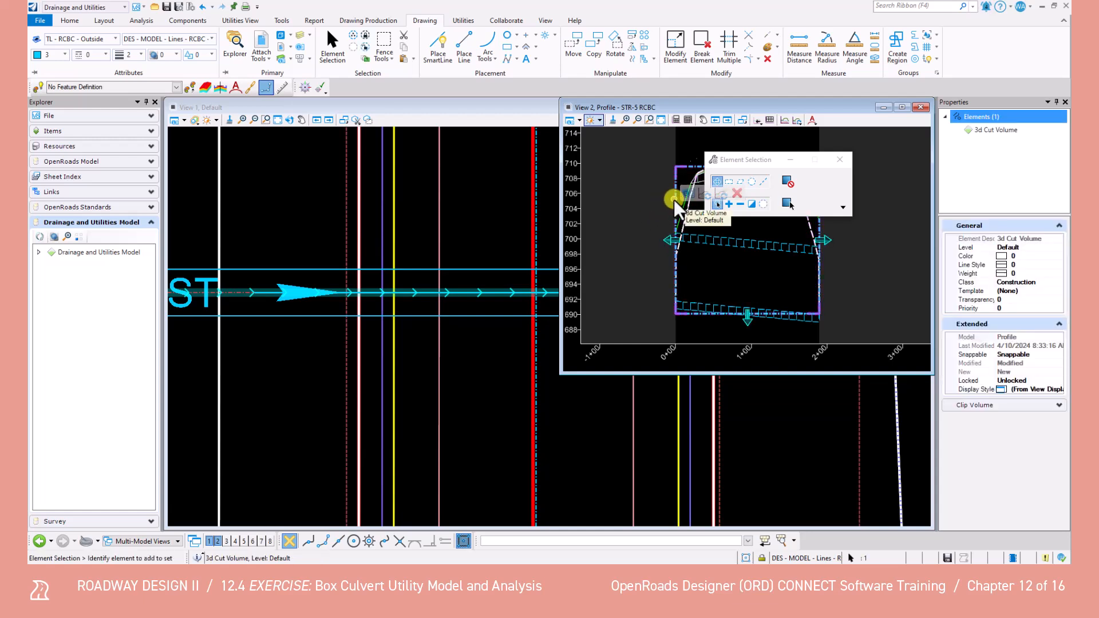
key(Delete)
click(732, 193)
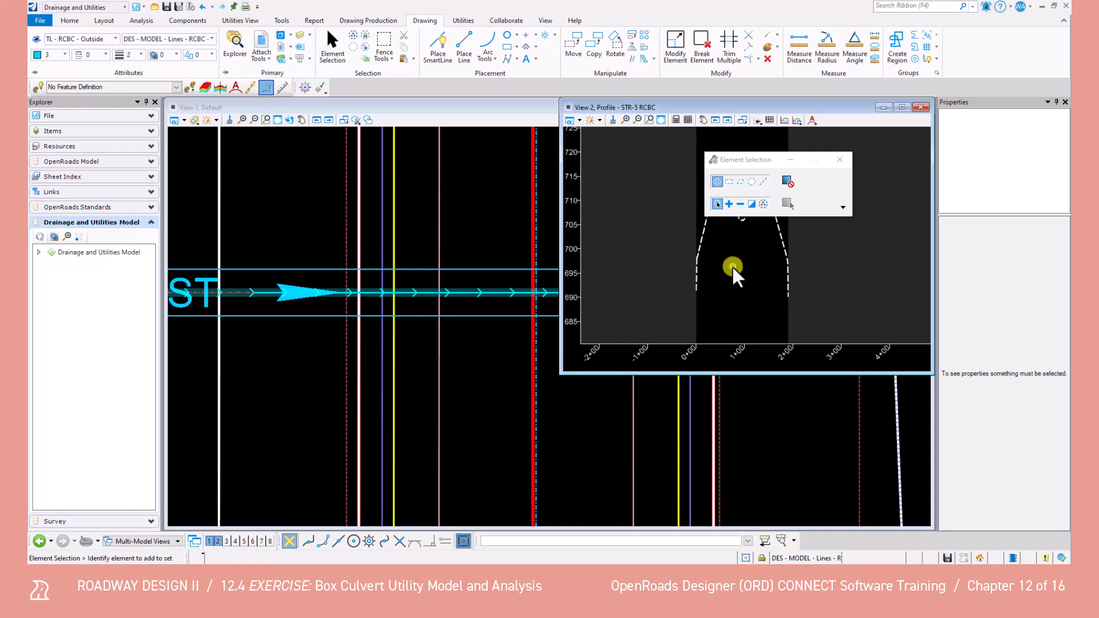
drag(751, 167, 285, 161)
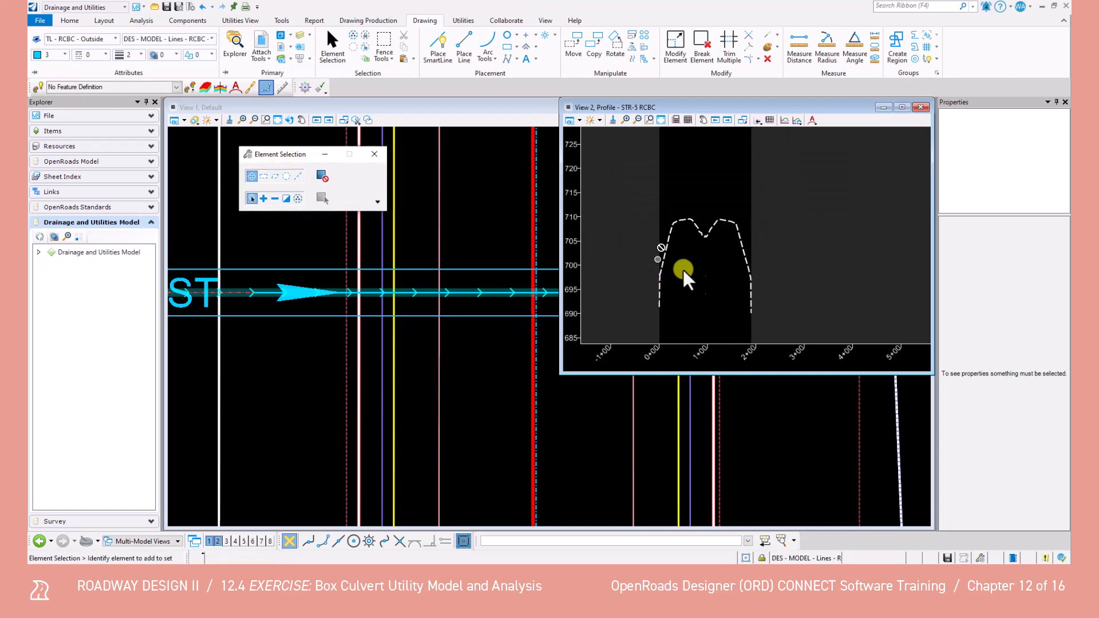
key(ctrl+s)
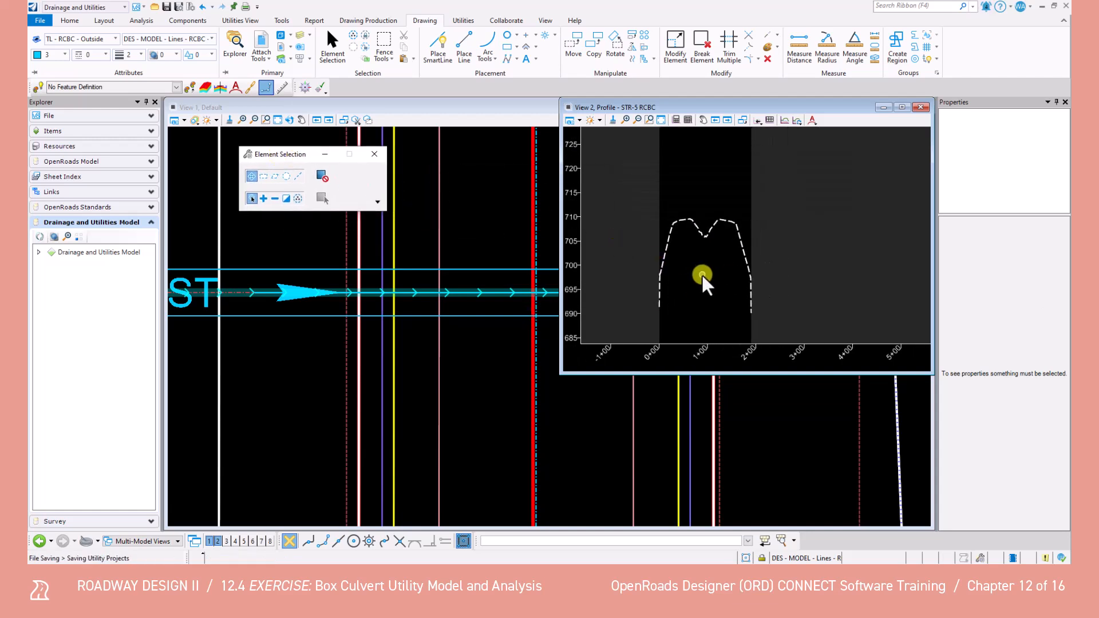
Choose the RCBC - Centerline feature definition from the linear roadway drainage features and turn on its use as active feature
click(178, 87)
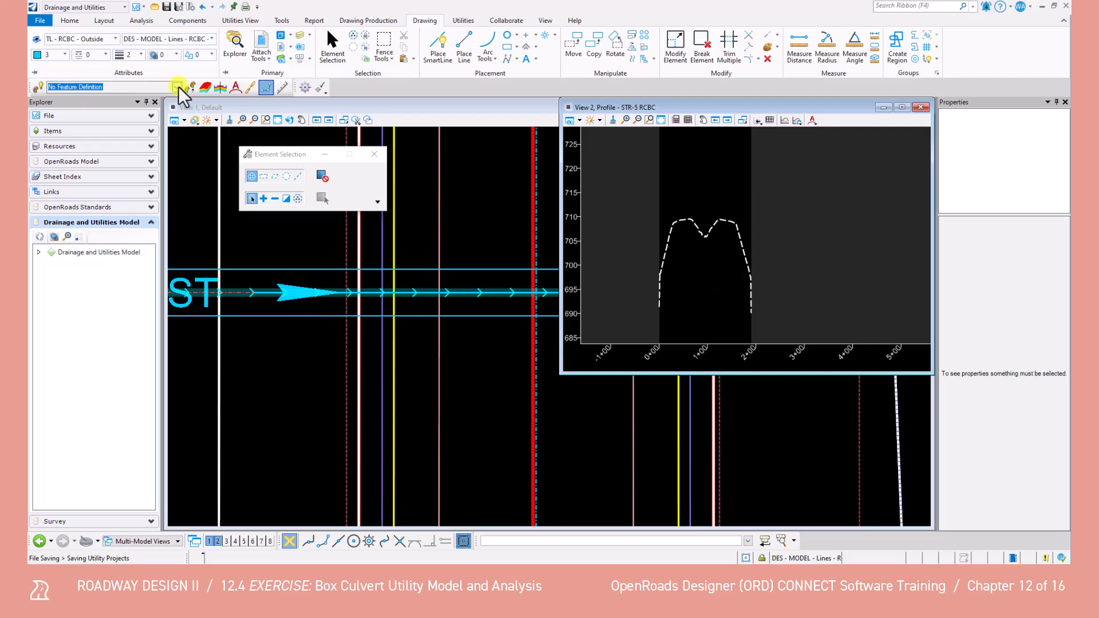
click(177, 87)
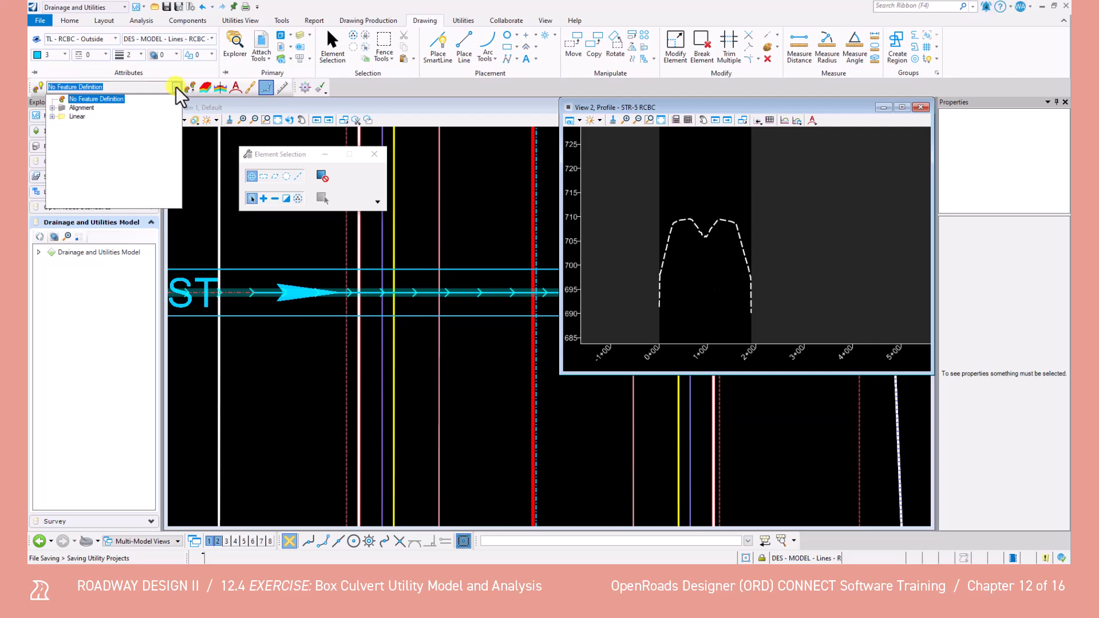
click(53, 119)
click(62, 195)
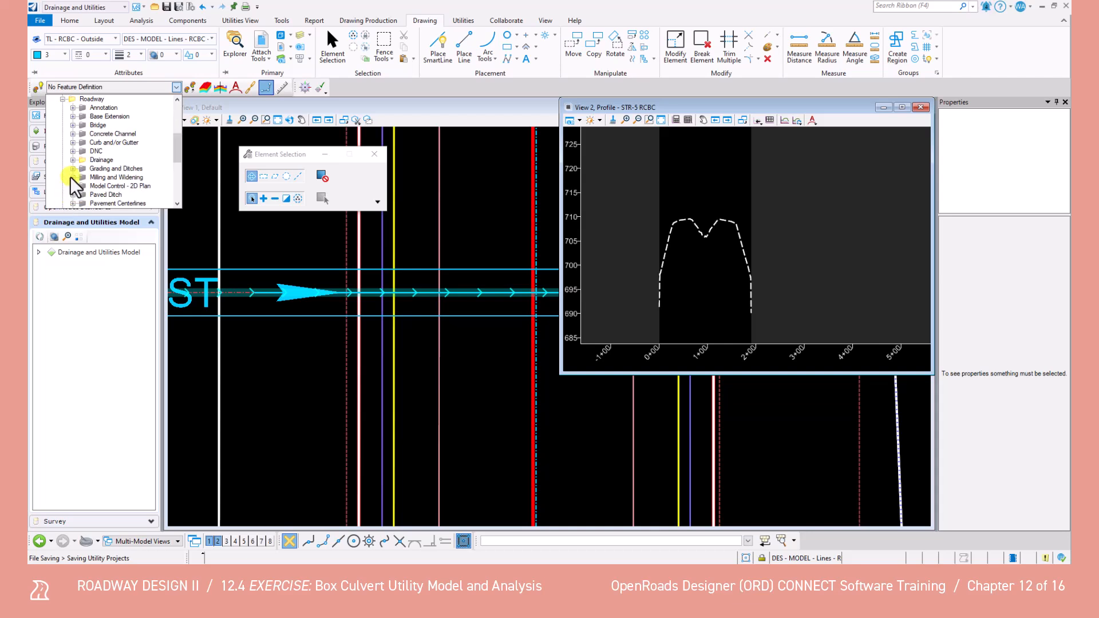
click(72, 159)
click(83, 168)
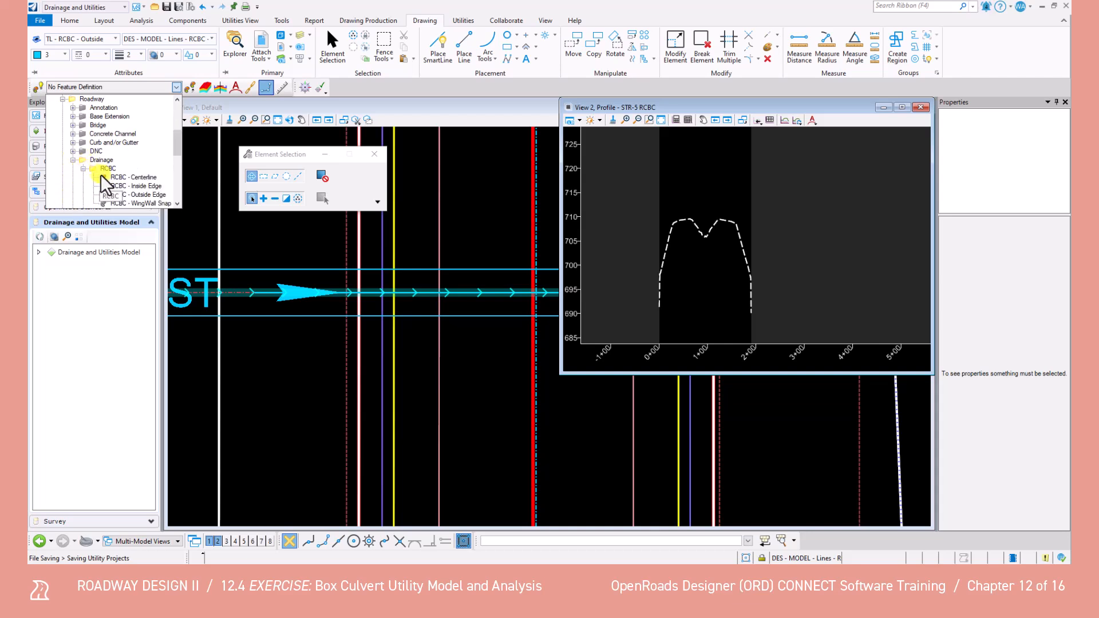
click(115, 174)
click(40, 88)
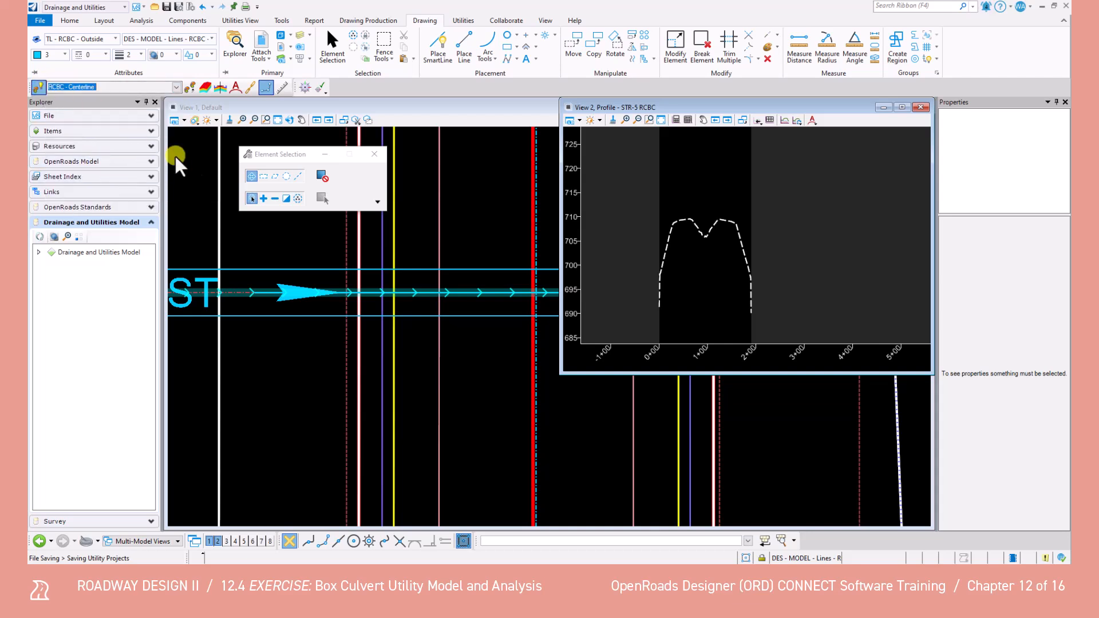
Switch to the OpenRoads Modeling workflow and turn on Civil AccuDraw
click(83, 7)
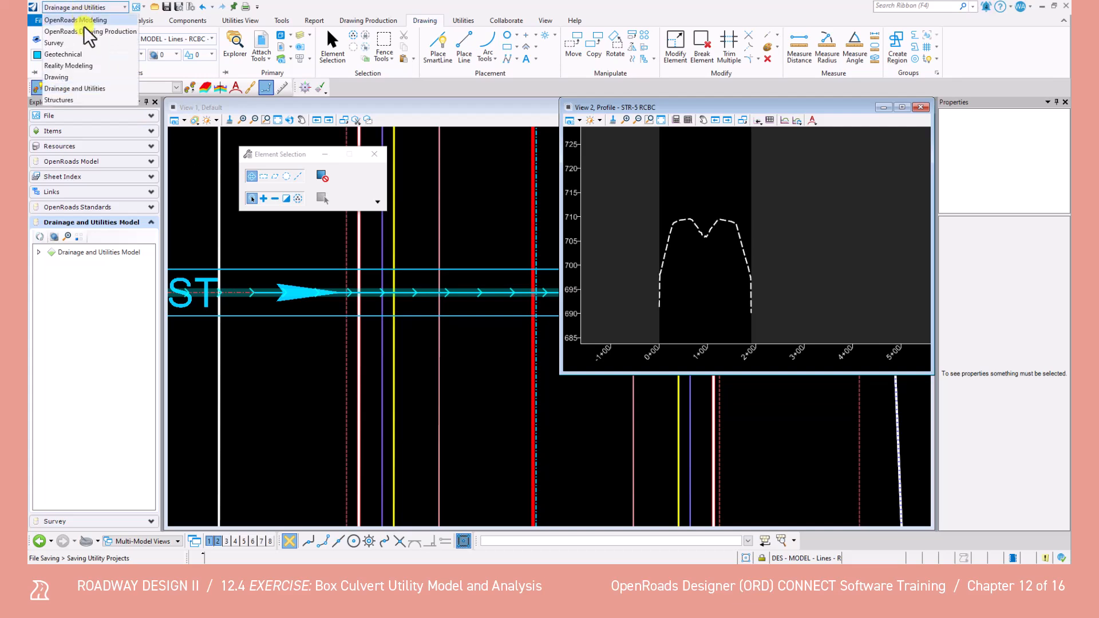
click(85, 20)
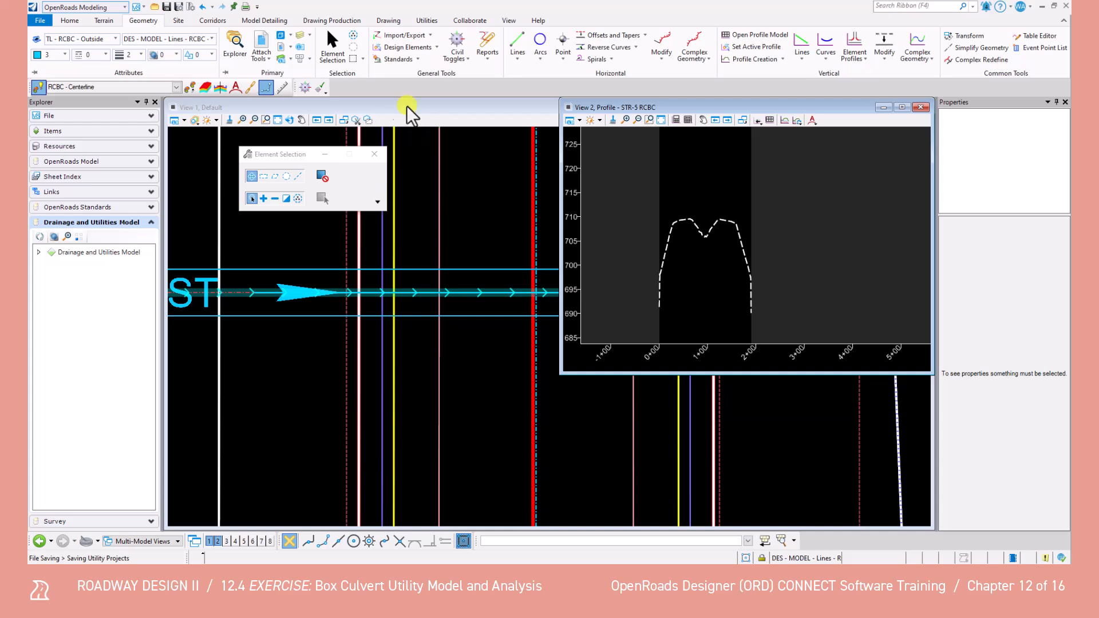
click(306, 89)
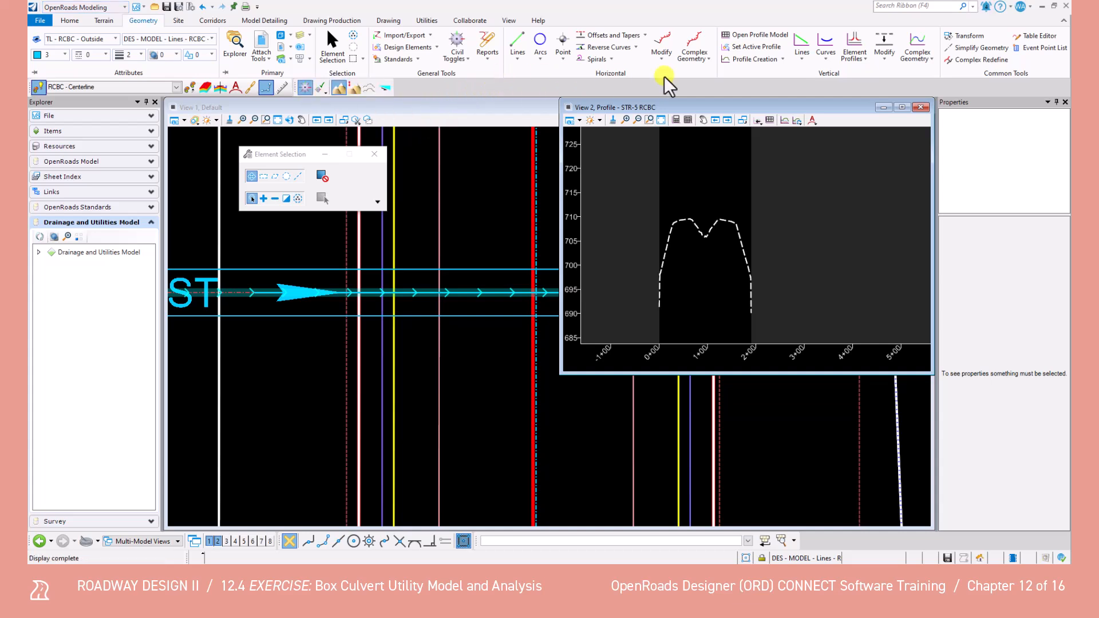
Draw a profile line between points from station 0, elevation 691.77, to station 190, elevation 689.98
click(802, 59)
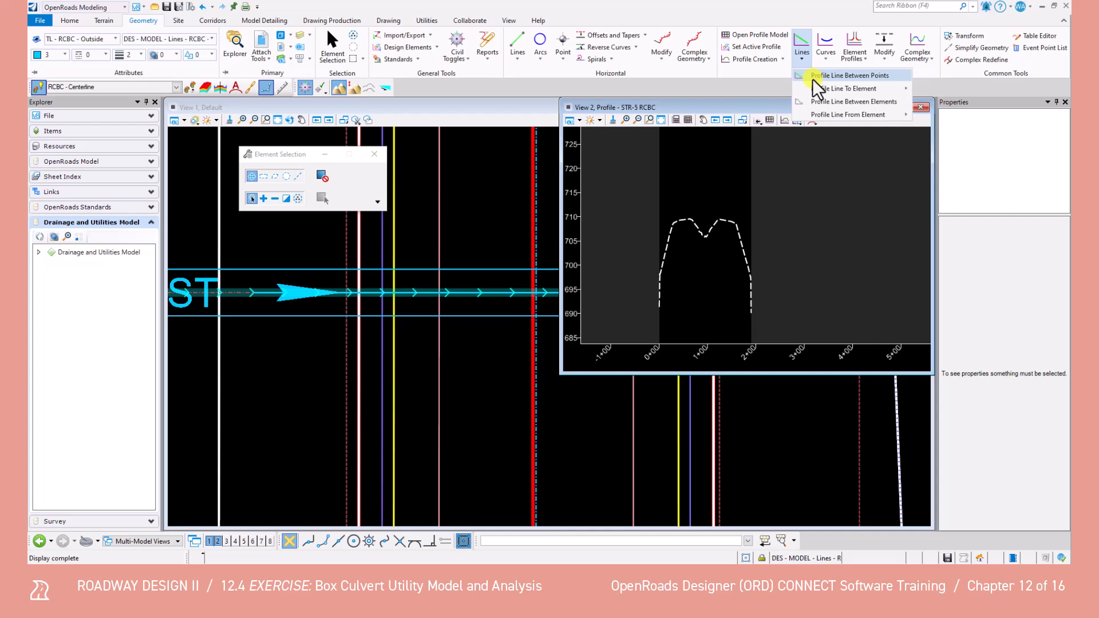
click(816, 77)
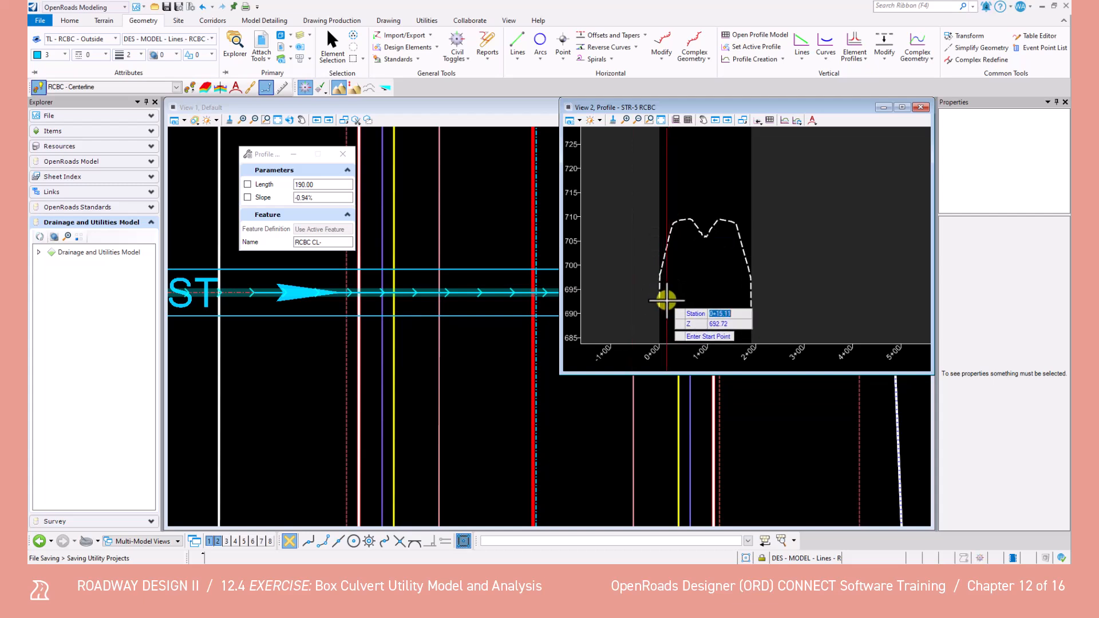
text(0)
key(Tab)
text(691.77)
key(Tab)
click(673, 292)
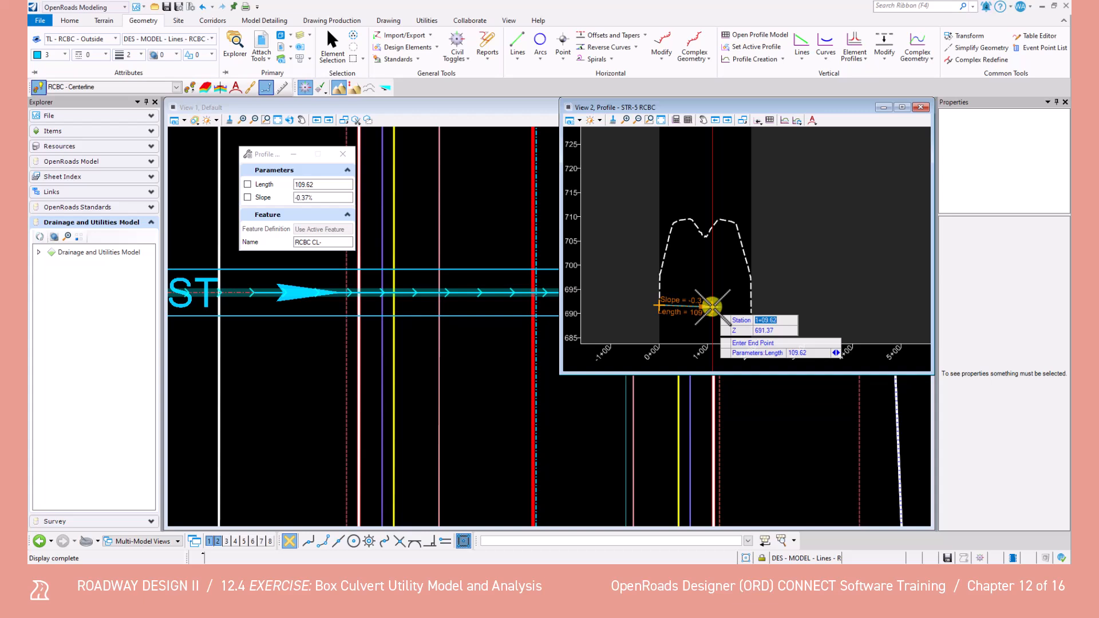
text(190)
key(Tab)
text(689.98)
key(Tab)
click(724, 285)
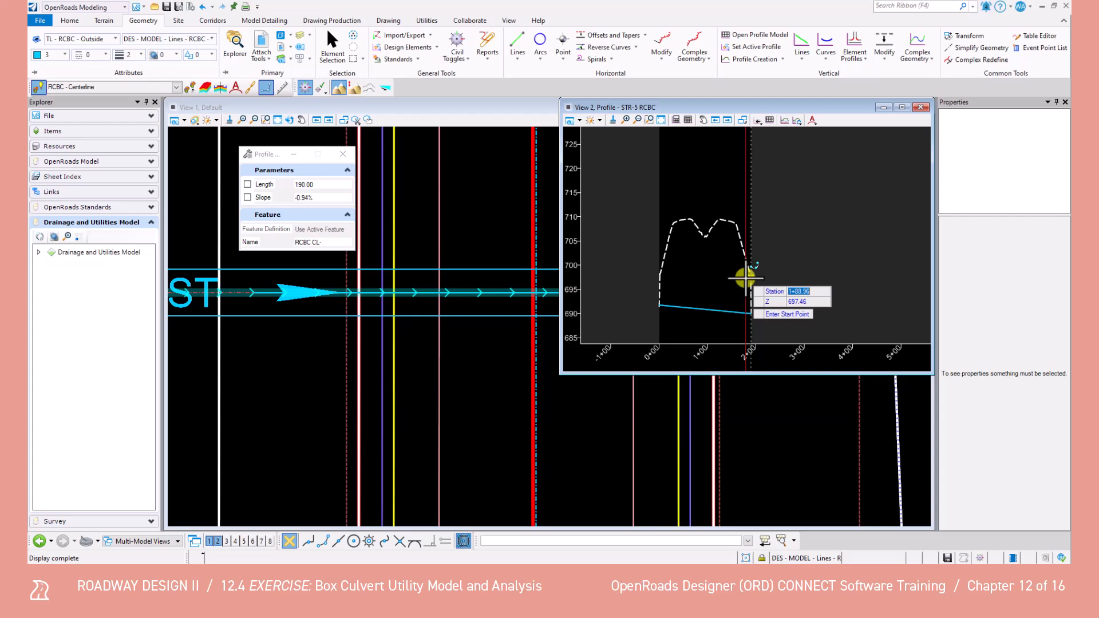
Set the new culvert profile line as the active profile of the centerline
click(332, 47)
click(699, 307)
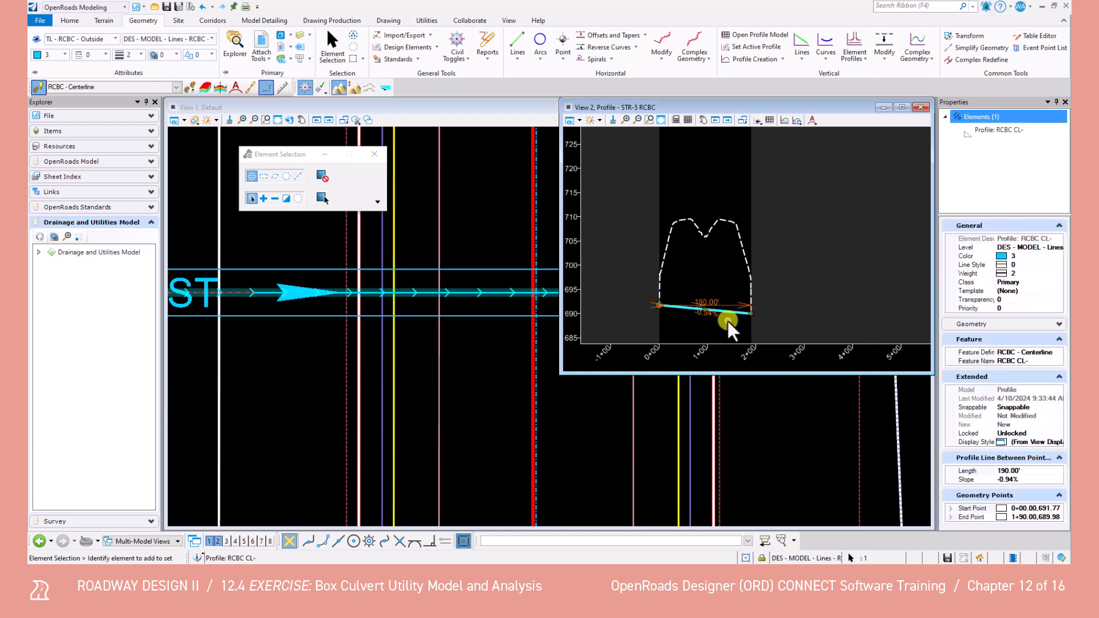
mouse_move(727, 312)
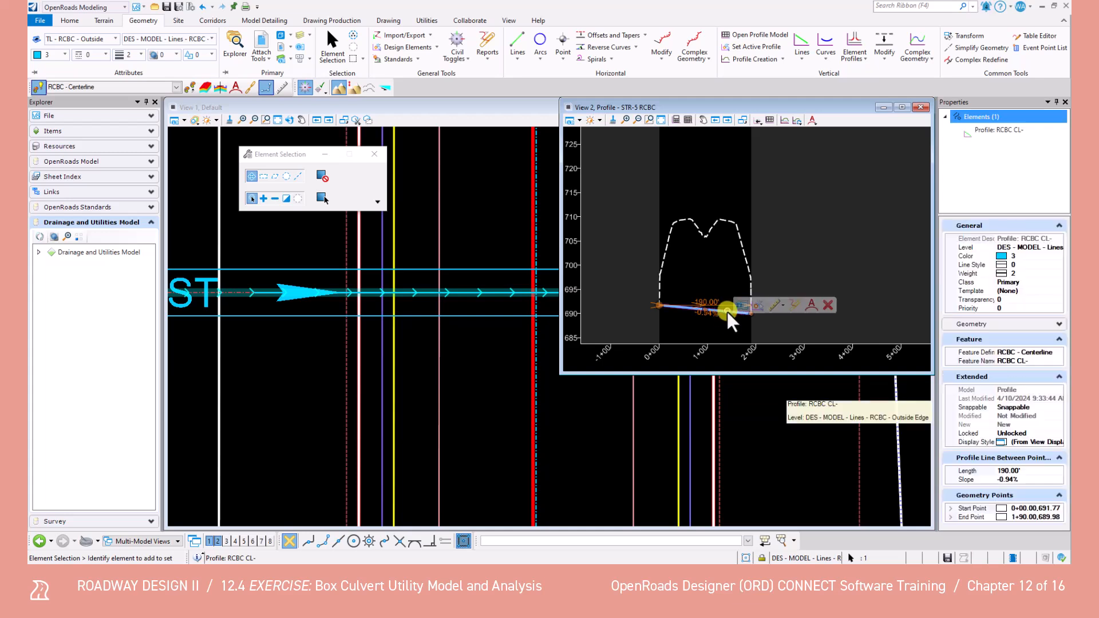
click(759, 306)
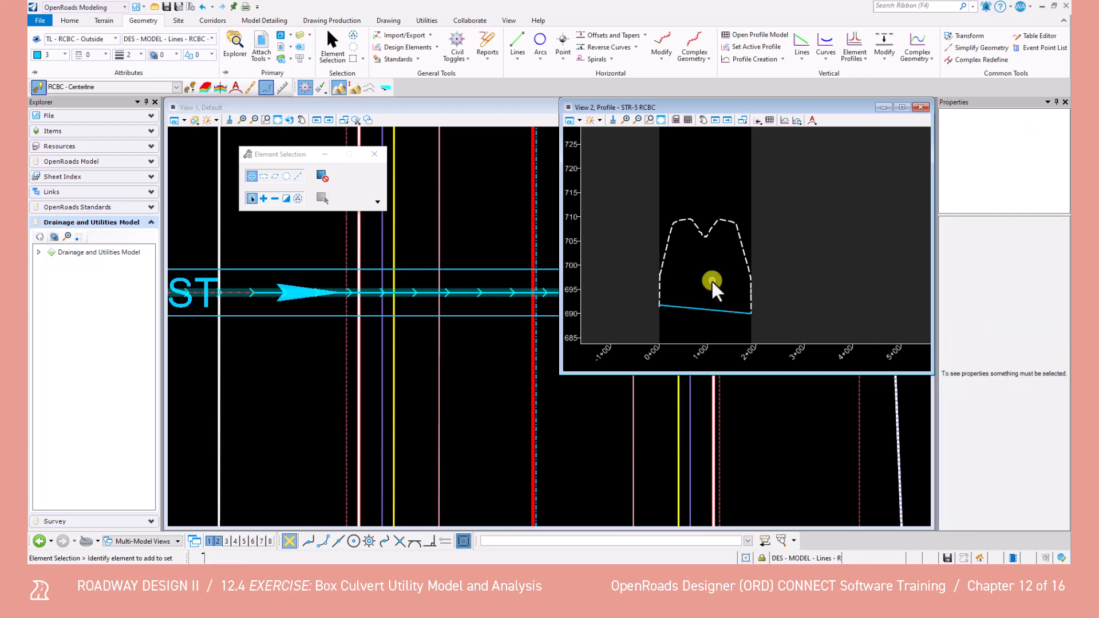